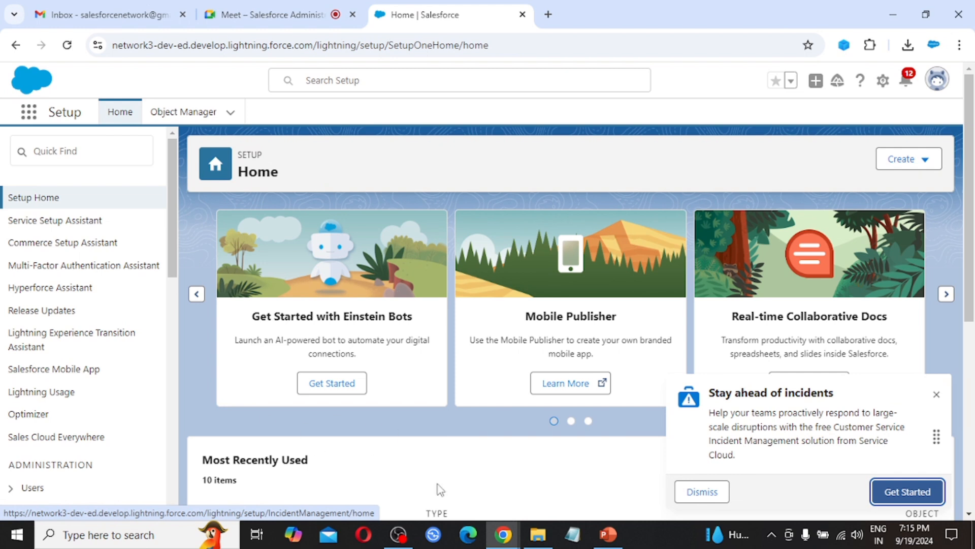
Step: Dismiss the incident management prompt and switch the org to Salesforce Classic
{"action": "left_click", "coordinate": [706, 492]}
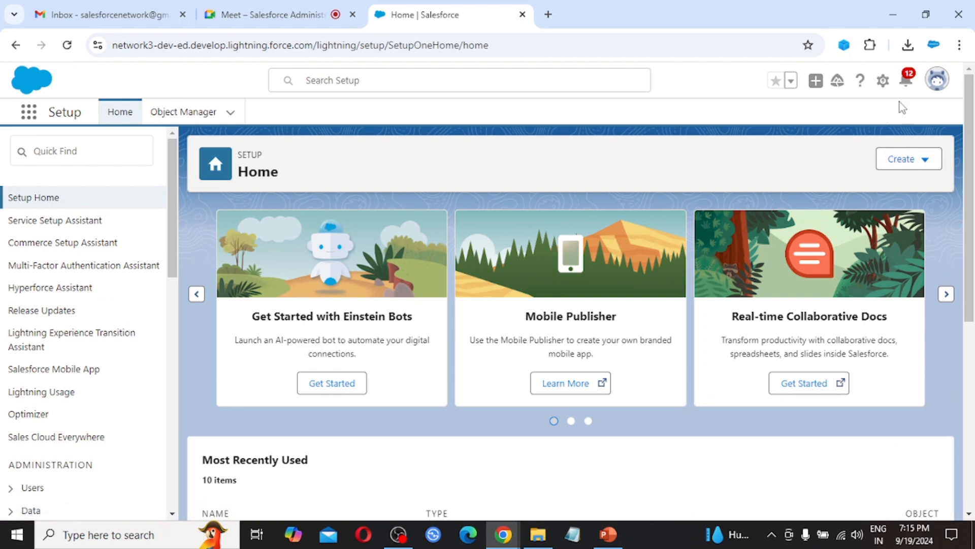
{"action": "left_click", "coordinate": [937, 84]}
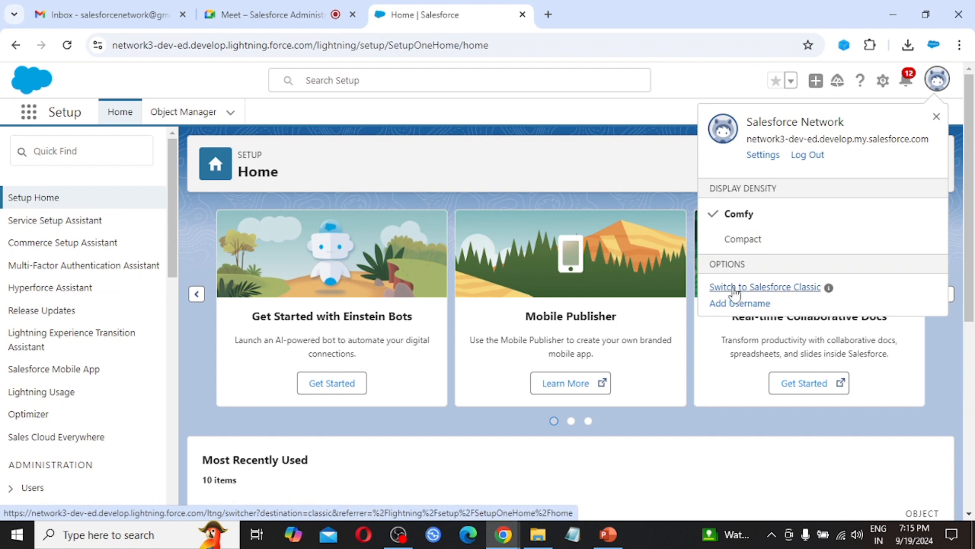
{"action": "left_click", "coordinate": [794, 293]}
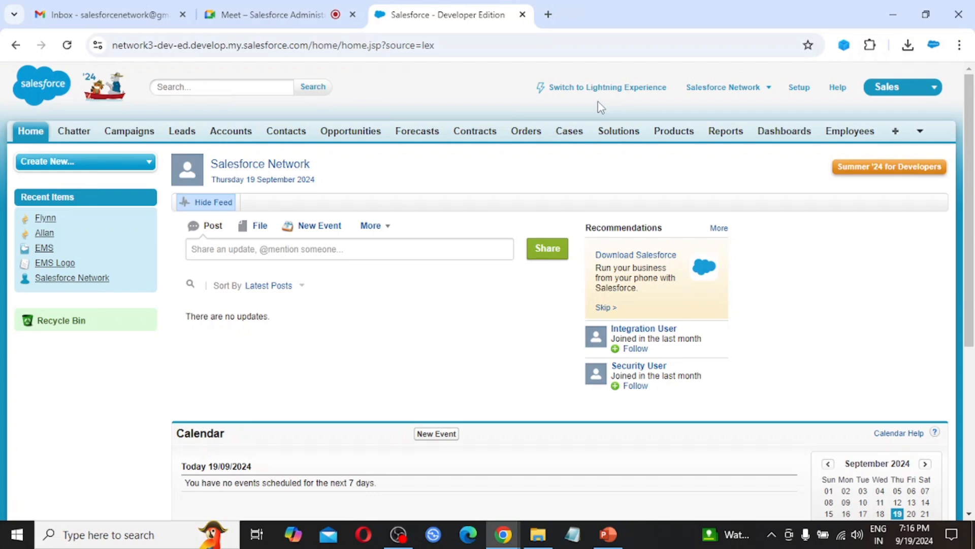
{"action": "left_click", "coordinate": [771, 95]}
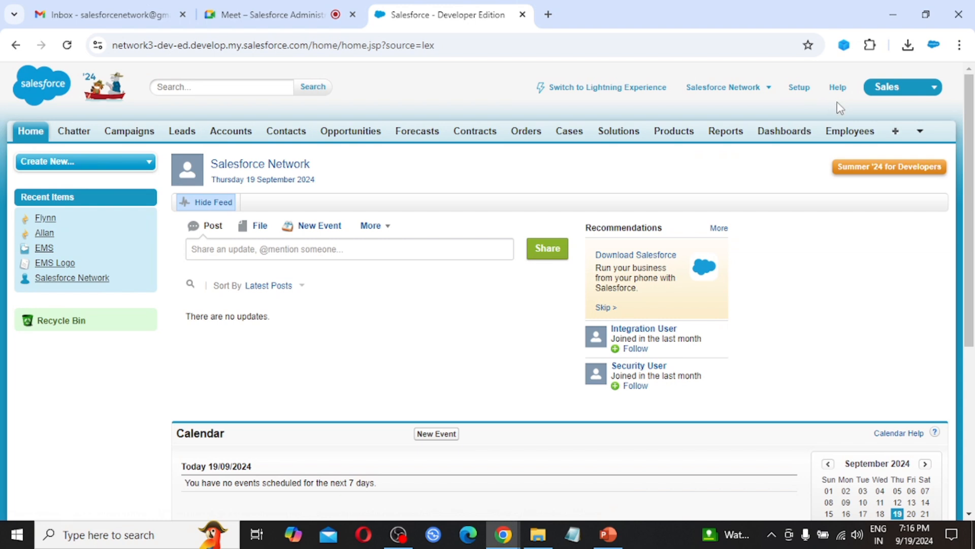
{"action": "left_click", "coordinate": [934, 89]}
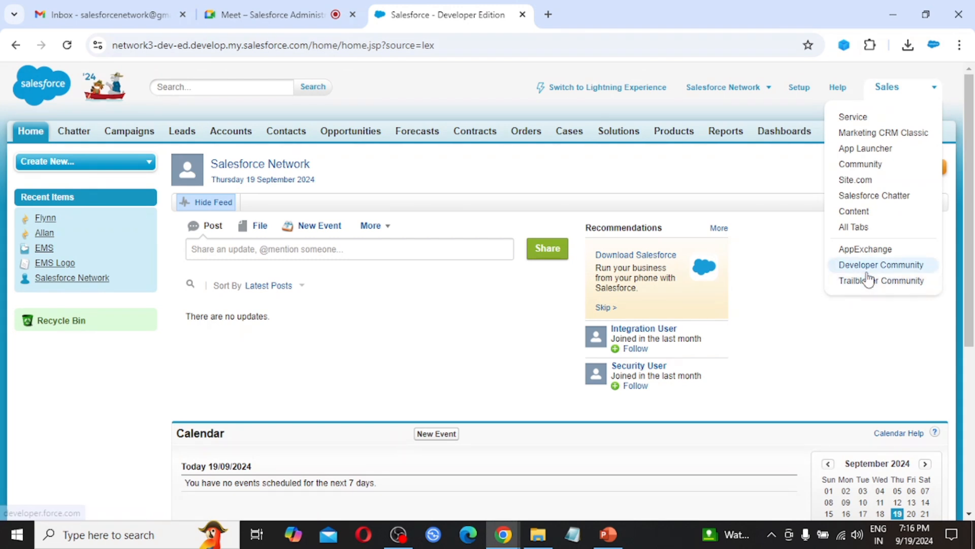
{"action": "left_click", "coordinate": [386, 100]}
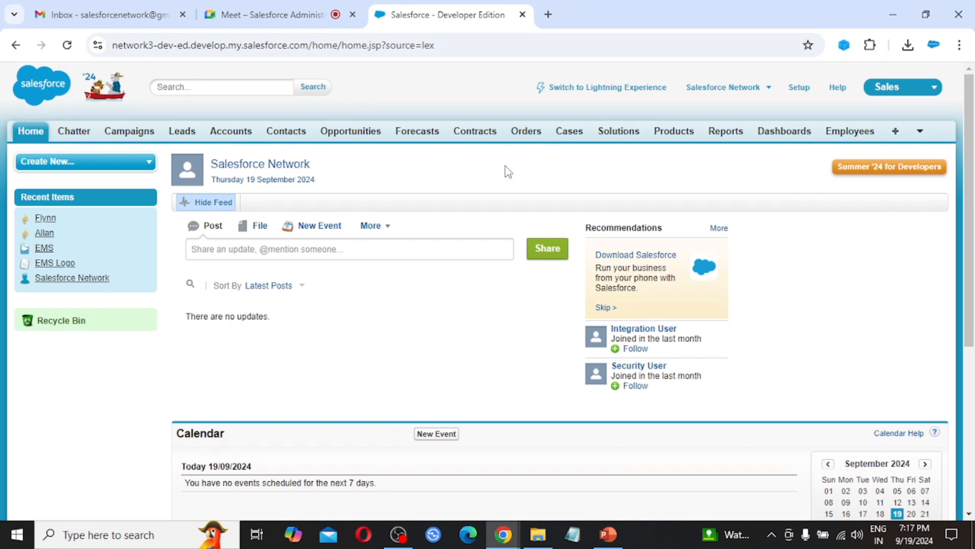
Step: Show the list of all tabs and open the Documents home page from it
{"action": "left_click", "coordinate": [895, 134]}
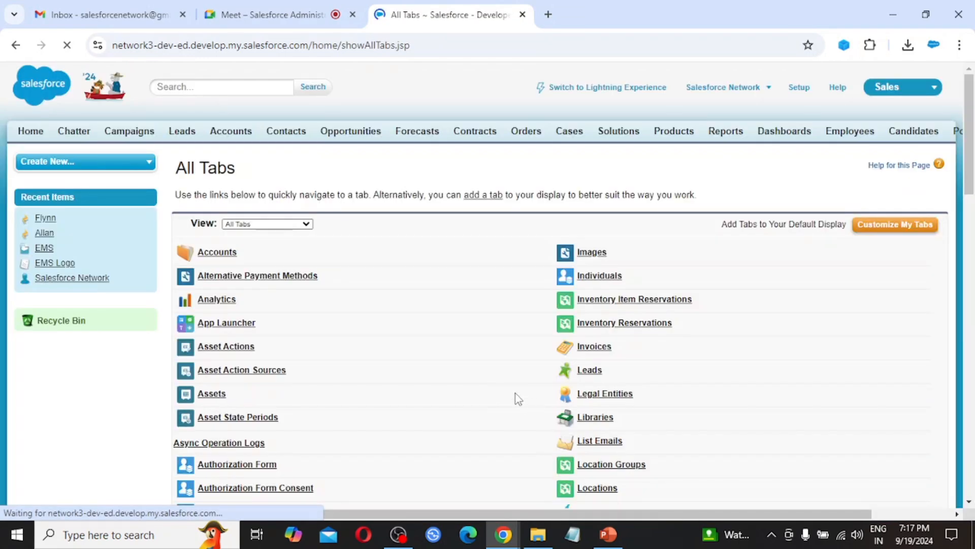
{"action": "scroll", "coordinate": [518, 398], "scroll_direction": "down", "scroll_amount": 3}
{"action": "scroll", "coordinate": [517, 394], "scroll_direction": "down", "scroll_amount": 8}
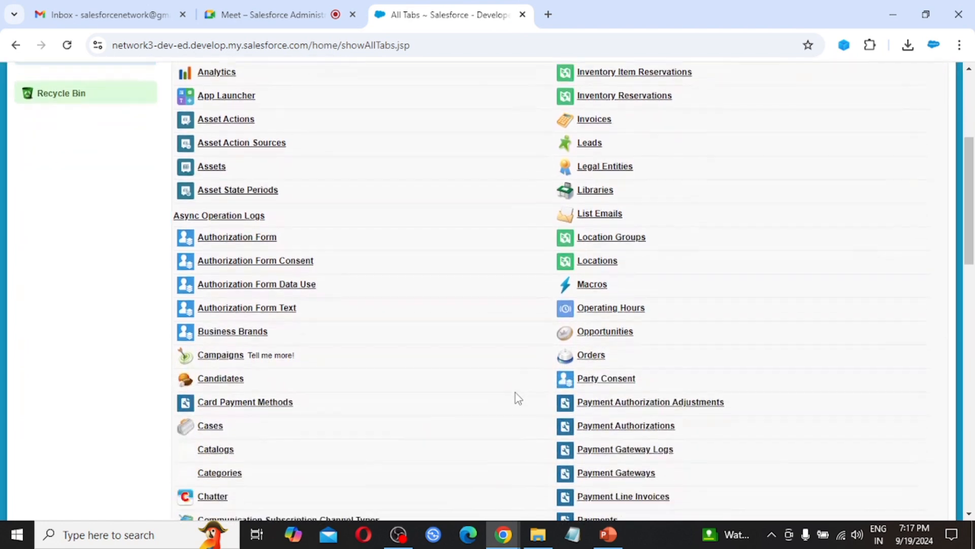
{"action": "scroll", "coordinate": [517, 394], "scroll_direction": "down", "scroll_amount": 6}
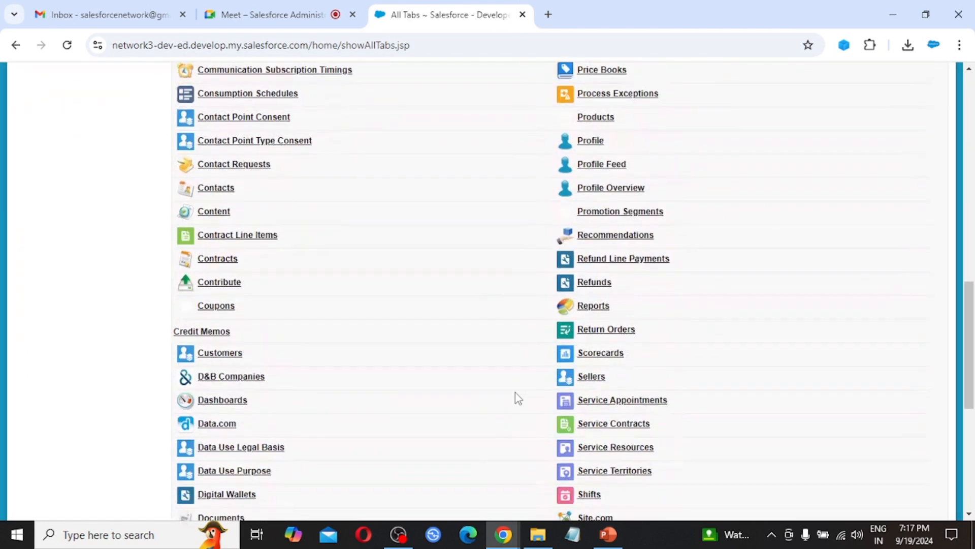
{"action": "scroll", "coordinate": [516, 392], "scroll_direction": "down", "scroll_amount": 2}
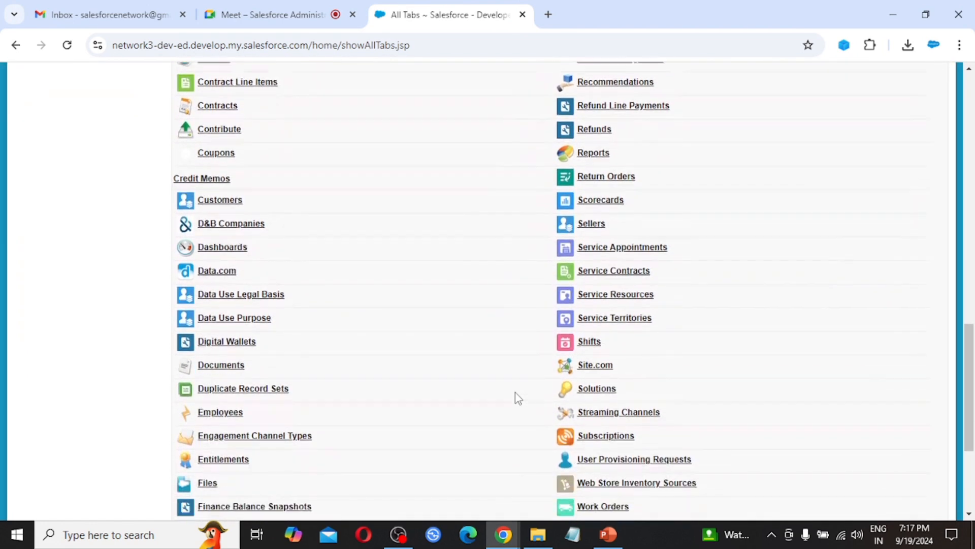
{"action": "left_click", "coordinate": [234, 358]}
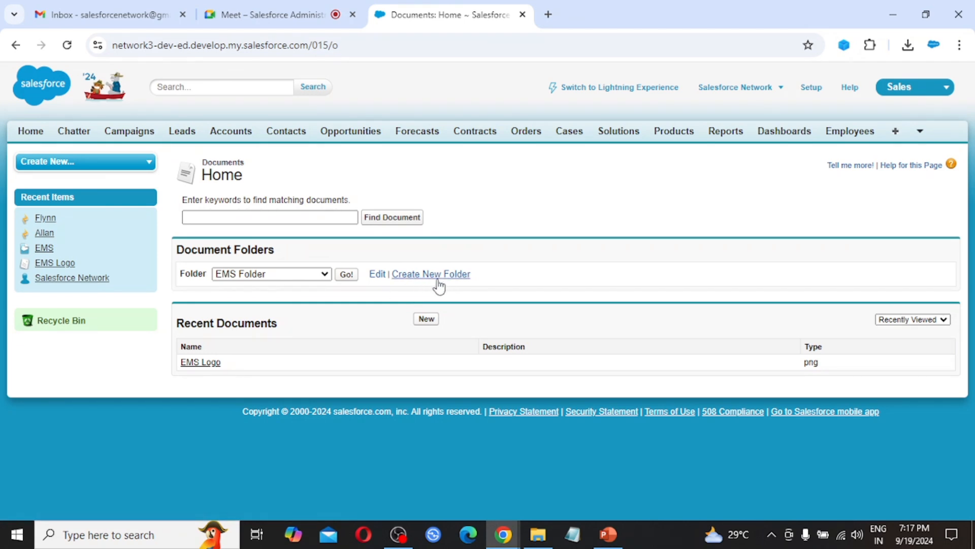
Step: Start a new document folder and label it IMS Folder
{"action": "left_click", "coordinate": [325, 274]}
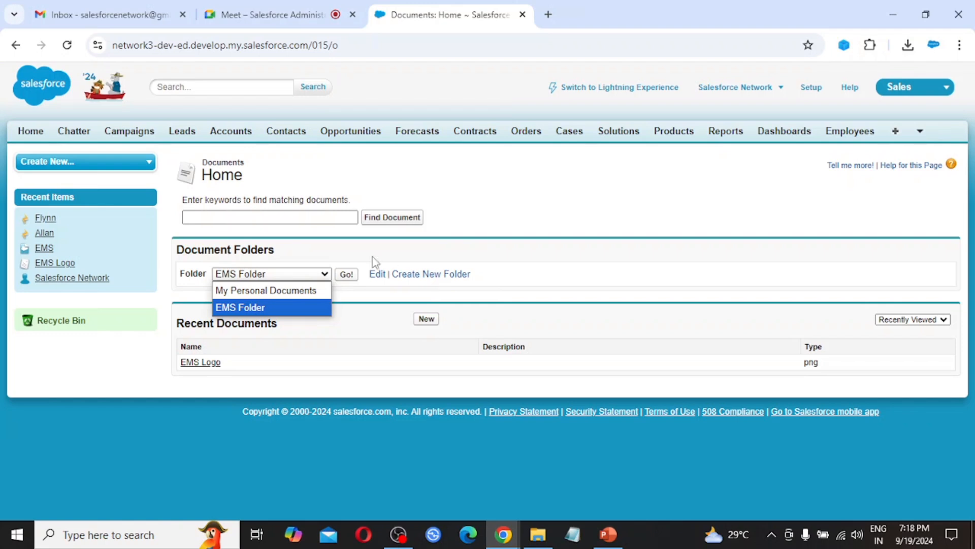
{"action": "left_click", "coordinate": [427, 277]}
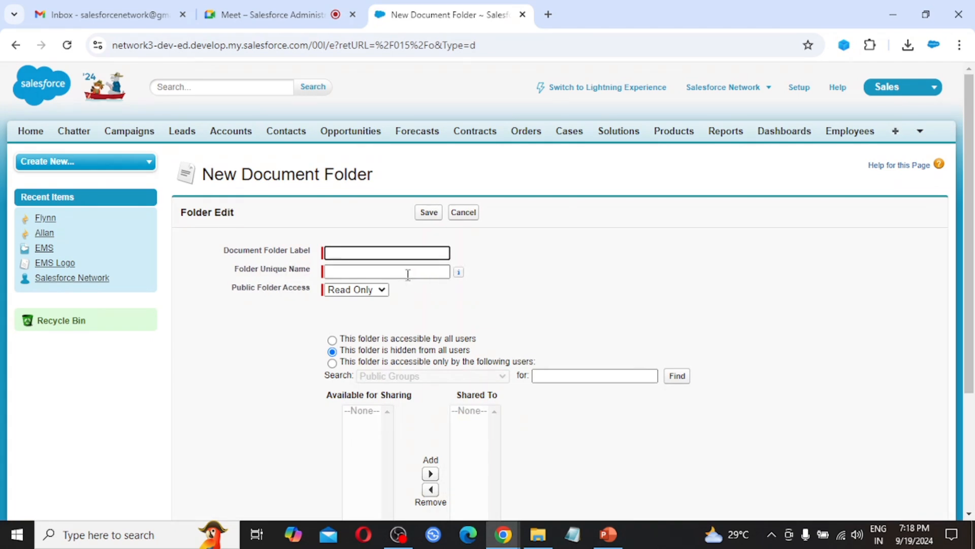
{"action": "scroll", "coordinate": [246, 402], "scroll_direction": "down", "scroll_amount": 1}
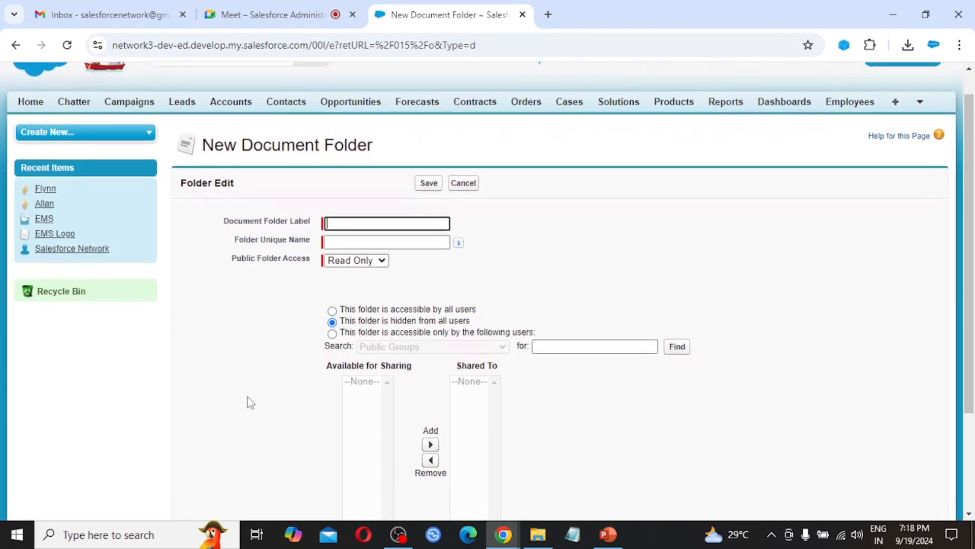
{"action": "scroll", "coordinate": [249, 402], "scroll_direction": "down", "scroll_amount": 1}
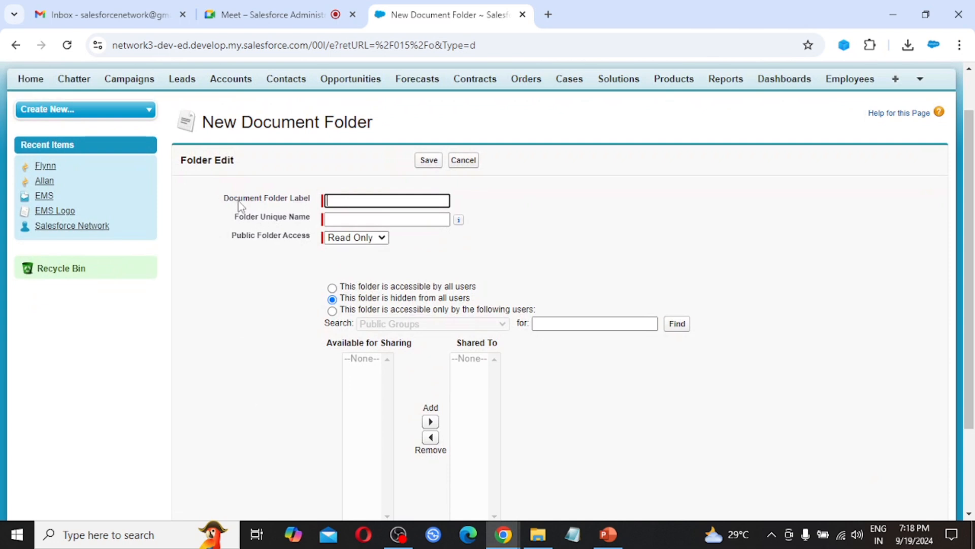
{"action": "left_click", "coordinate": [338, 201]}
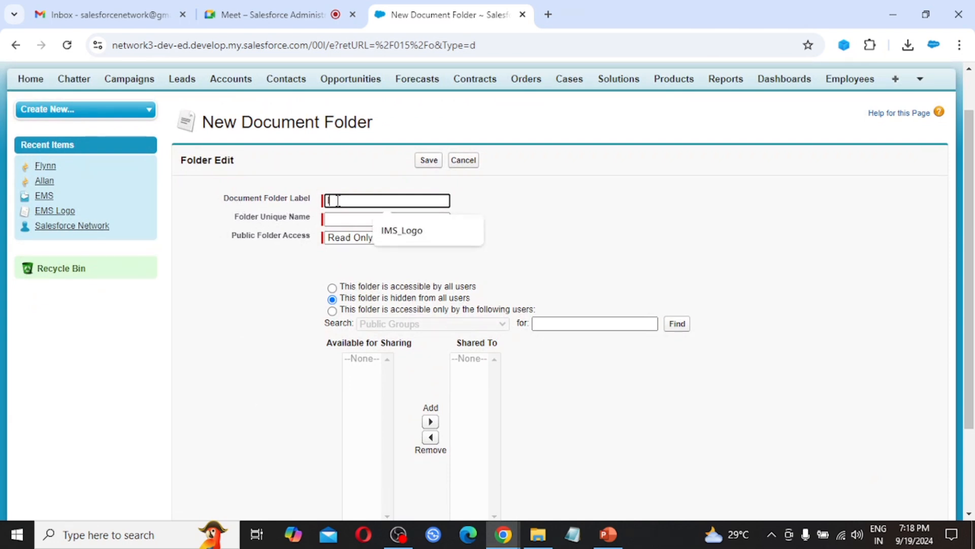
{"action": "type", "text": "IMS"}
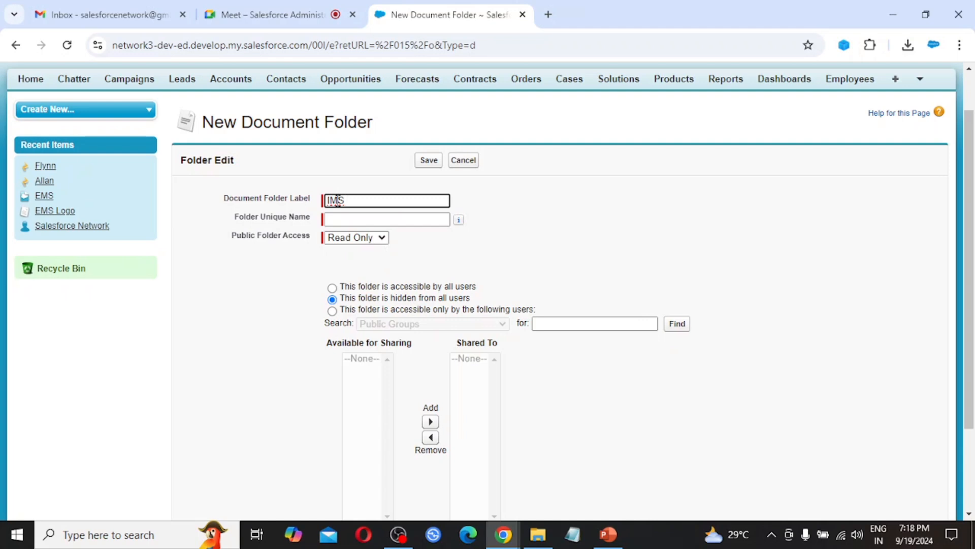
{"action": "type", "text": " Folder"}
{"action": "key", "text": "Tab"}
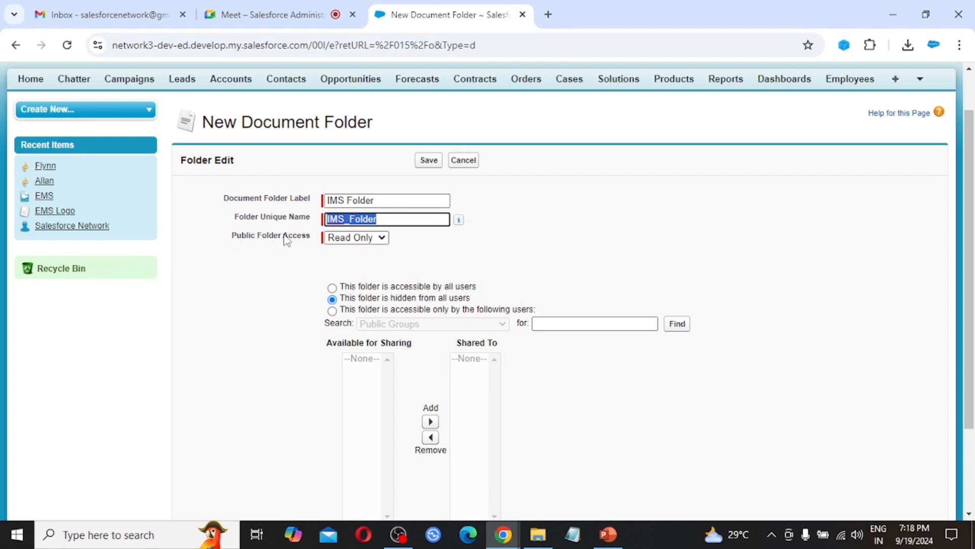
Step: Set the folder's public access to Read/Write, make it accessible by all users, and save it
{"action": "left_click", "coordinate": [382, 238]}
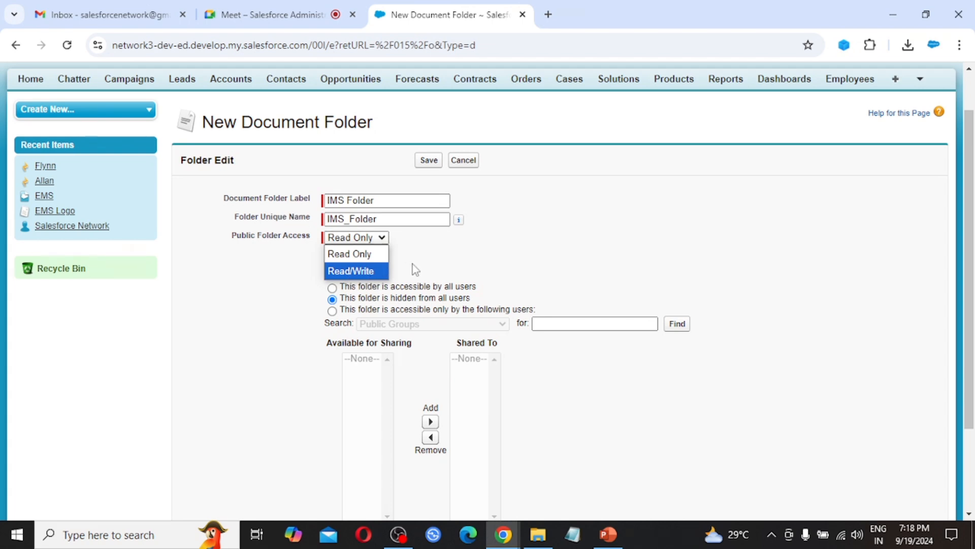
{"action": "left_click", "coordinate": [440, 251]}
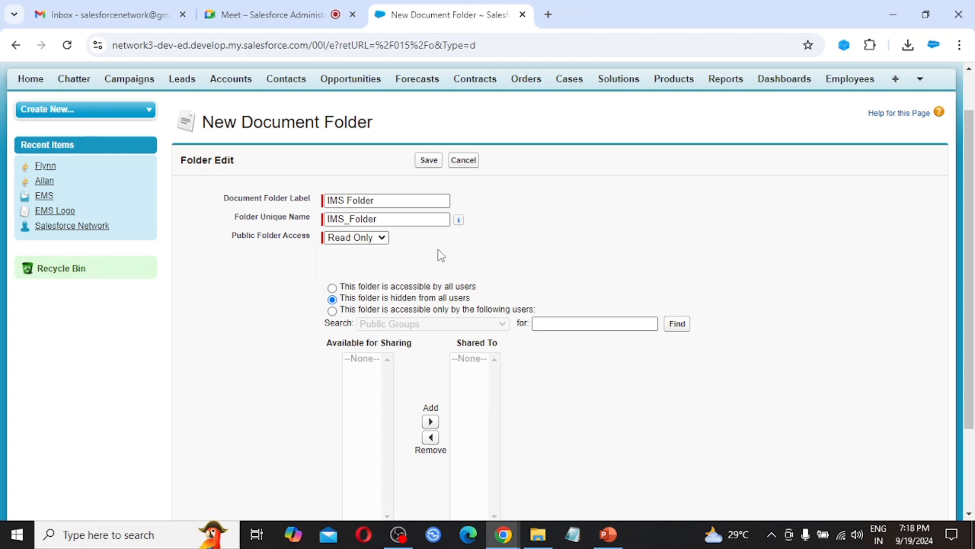
{"action": "left_click", "coordinate": [367, 239]}
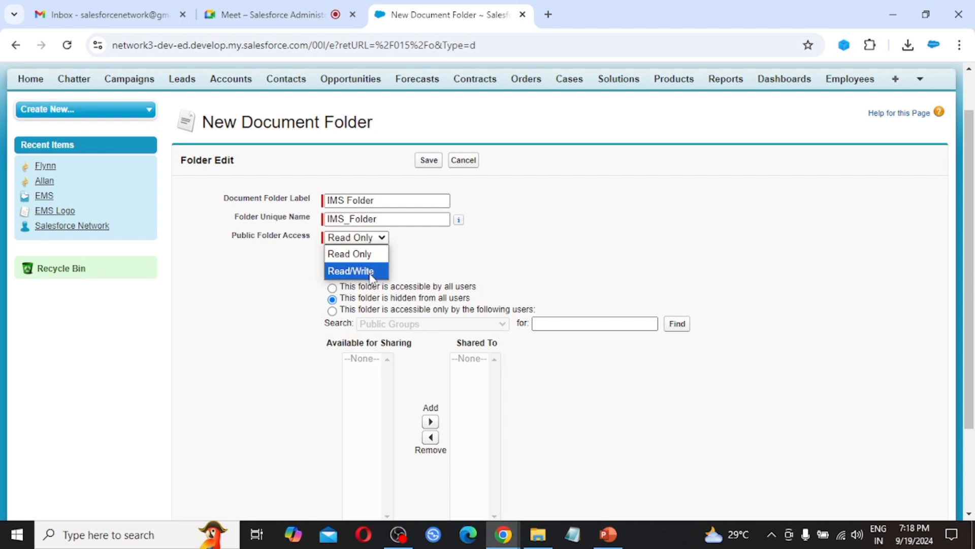
{"action": "left_click", "coordinate": [371, 275]}
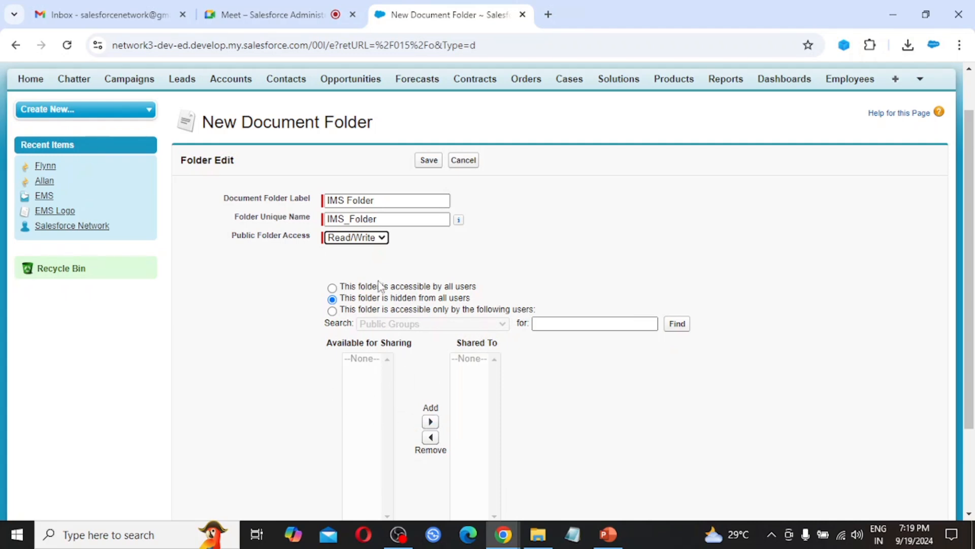
{"action": "left_click", "coordinate": [332, 298]}
{"action": "left_click", "coordinate": [333, 287]}
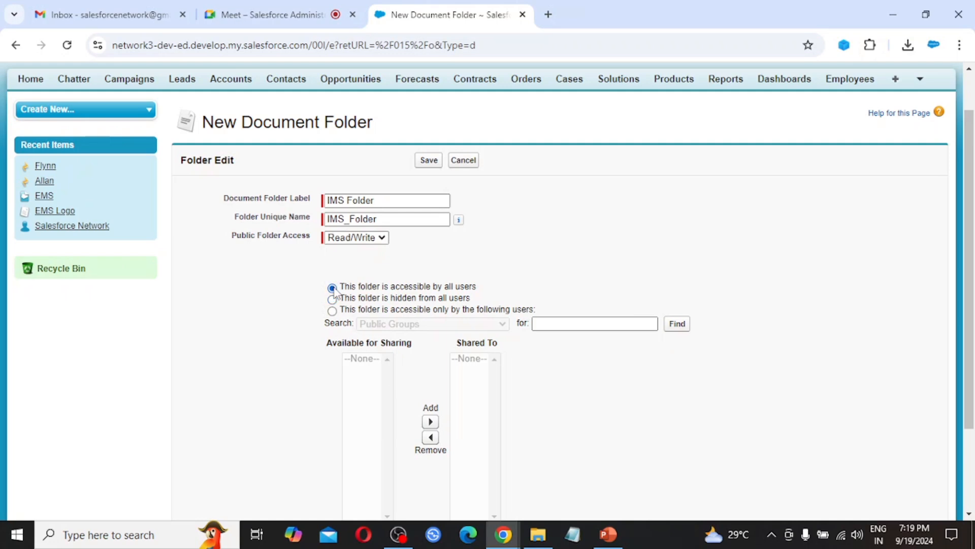
{"action": "scroll", "coordinate": [501, 334], "scroll_direction": "down", "scroll_amount": 1}
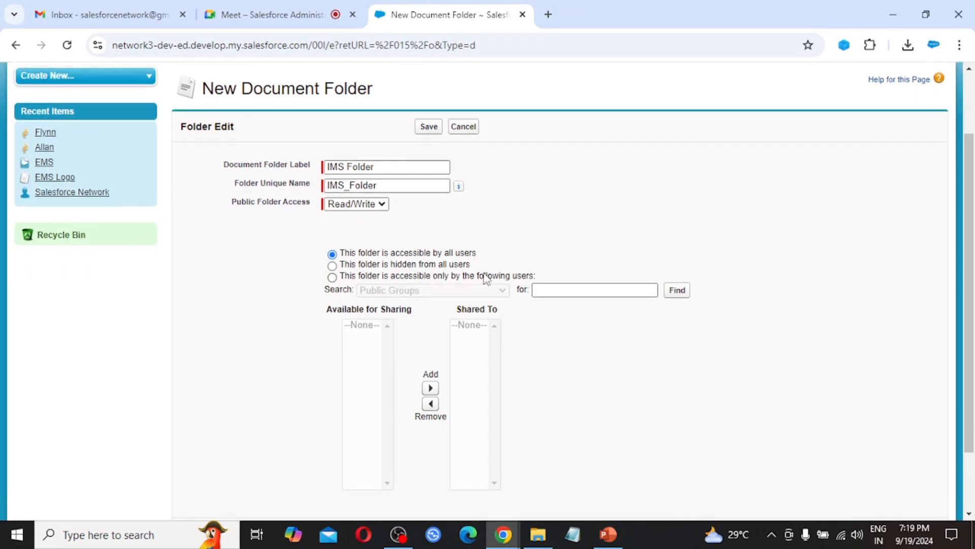
{"action": "scroll", "coordinate": [497, 349], "scroll_direction": "down", "scroll_amount": 3}
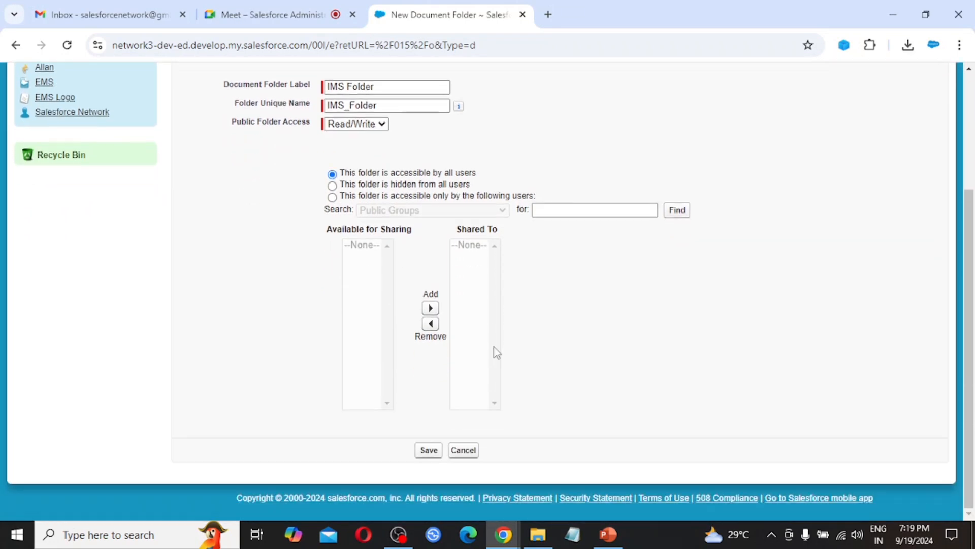
{"action": "left_click", "coordinate": [426, 451]}
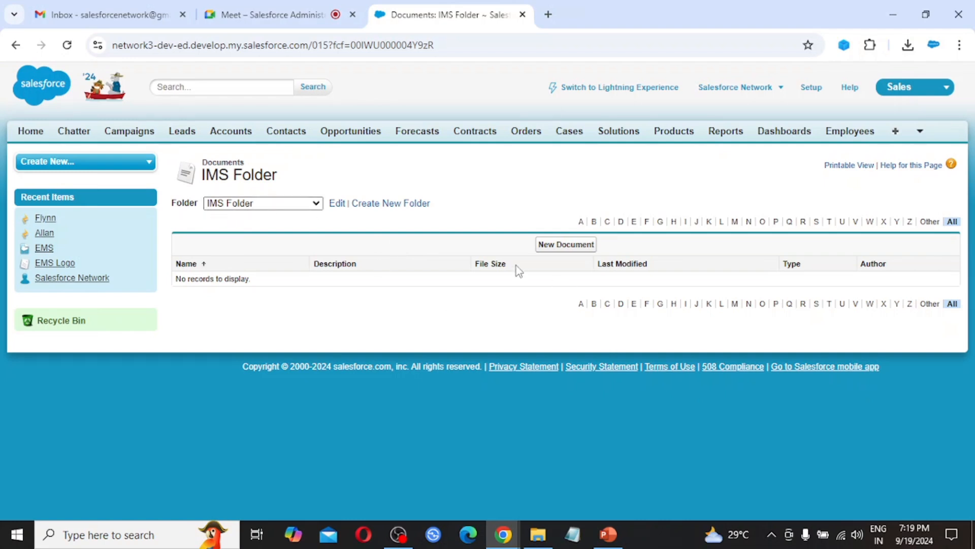
Step: Start a new document upload in IMS Folder and name the document IMS Logo
{"action": "left_click", "coordinate": [316, 203]}
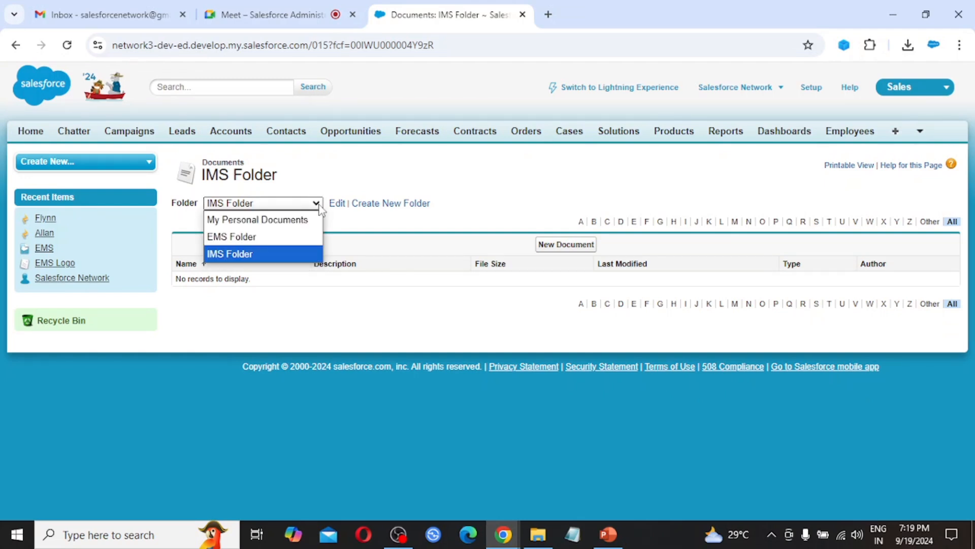
{"action": "left_click", "coordinate": [252, 255]}
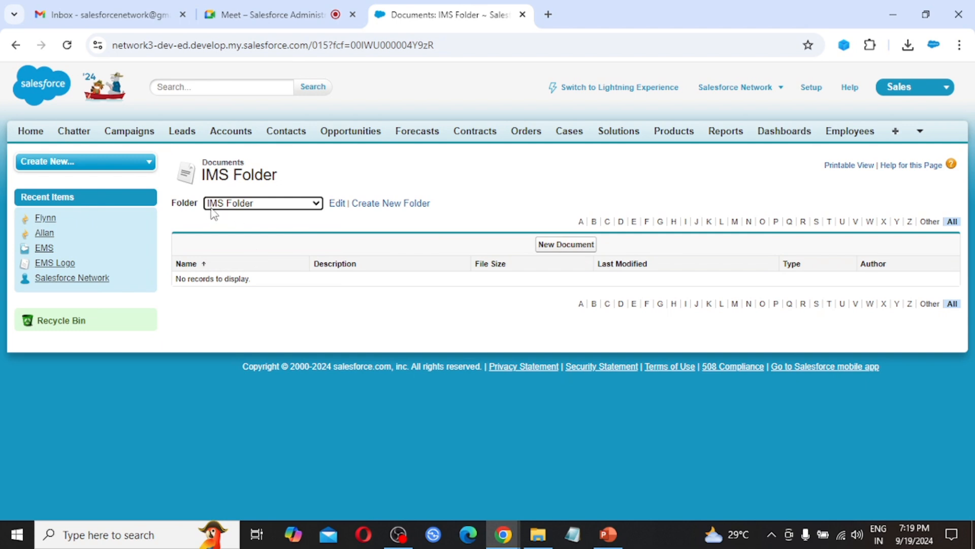
{"action": "left_click", "coordinate": [566, 245]}
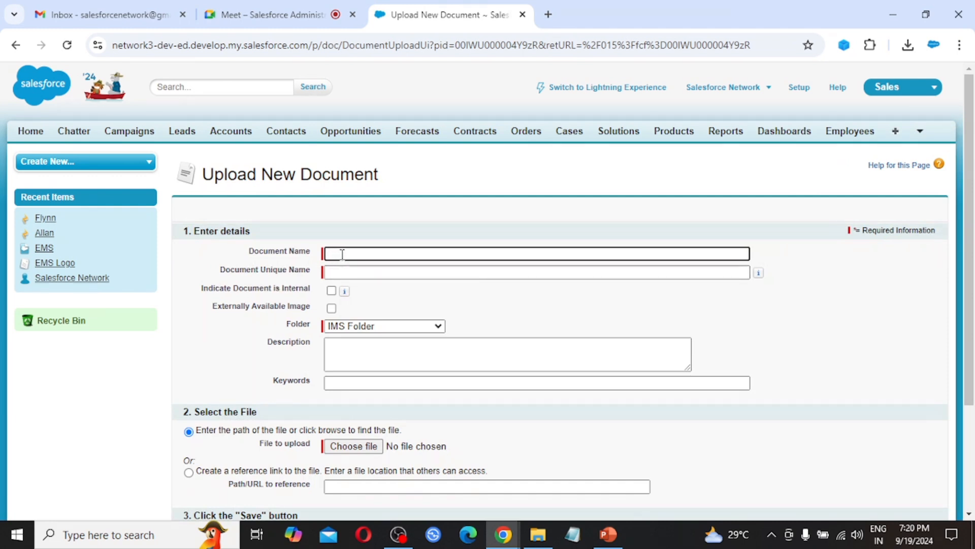
{"action": "left_click", "coordinate": [342, 255]}
{"action": "left_click", "coordinate": [334, 227]}
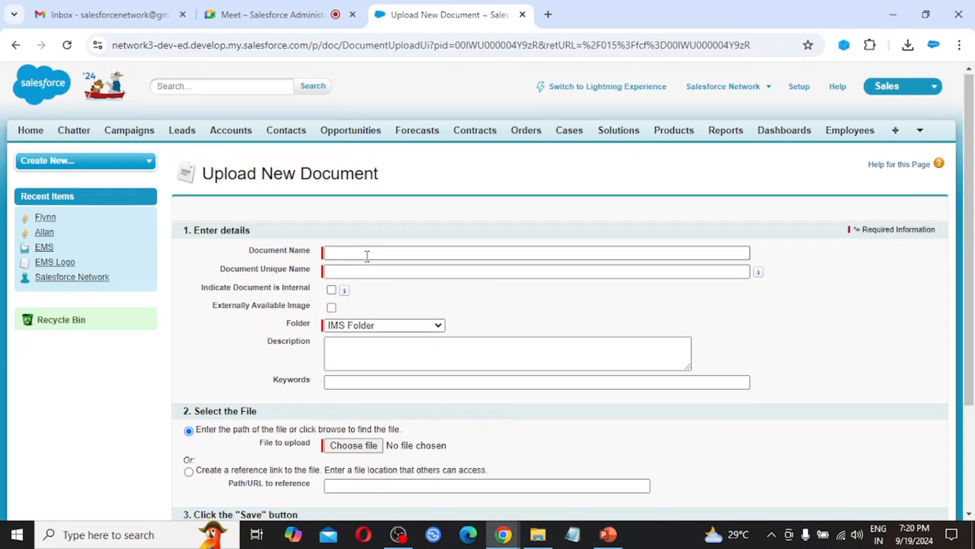
{"action": "scroll", "coordinate": [367, 255], "scroll_direction": "down", "scroll_amount": 3}
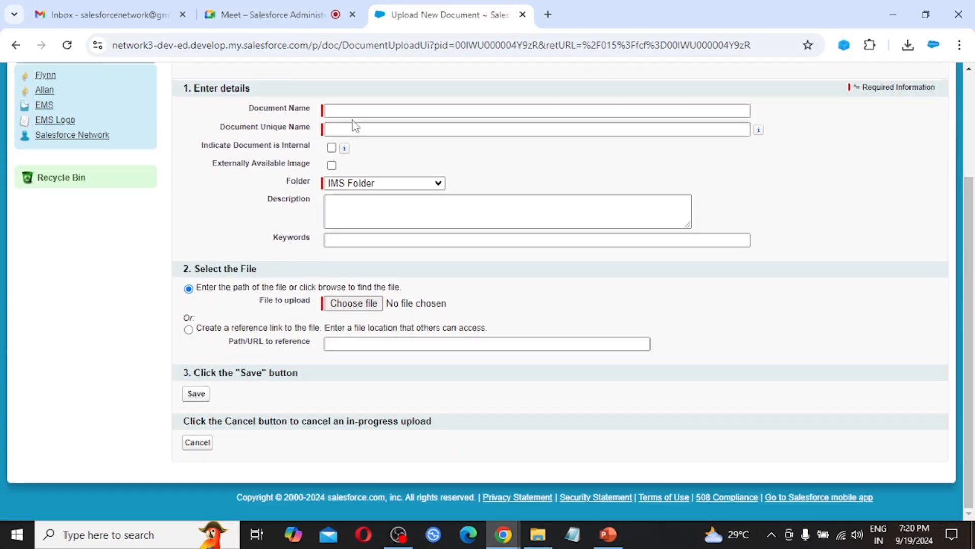
{"action": "scroll", "coordinate": [354, 125], "scroll_direction": "up", "scroll_amount": 3}
{"action": "left_click", "coordinate": [344, 253]}
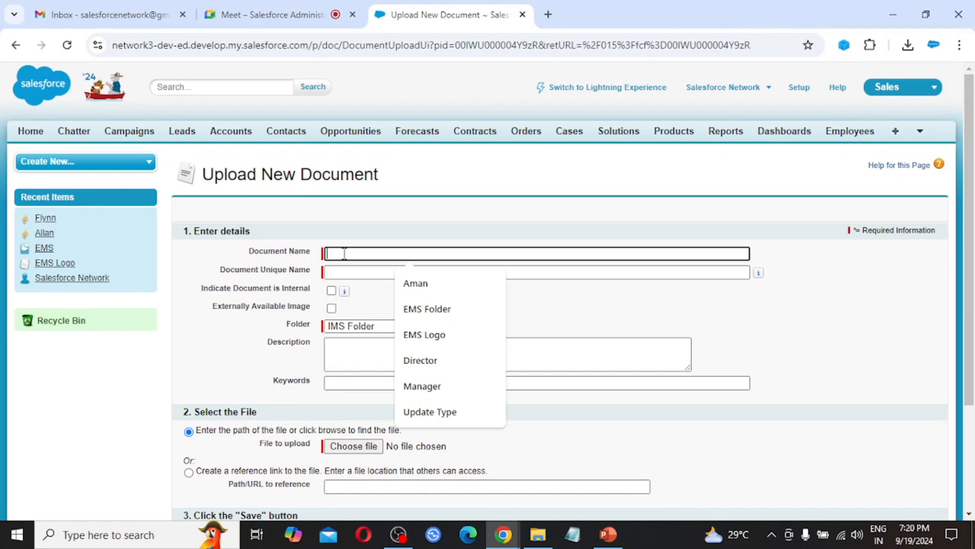
{"action": "type", "text": "IMS"}
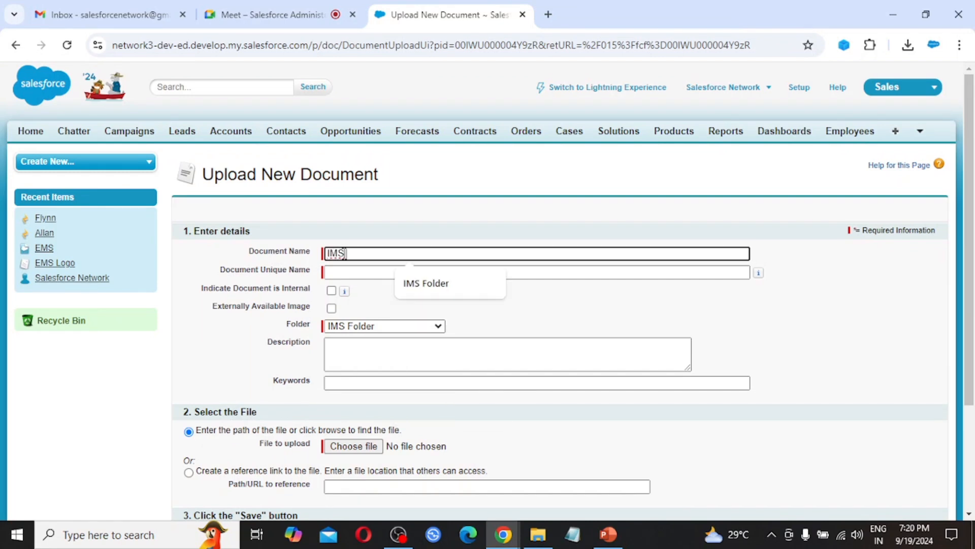
{"action": "type", "text": " Logo"}
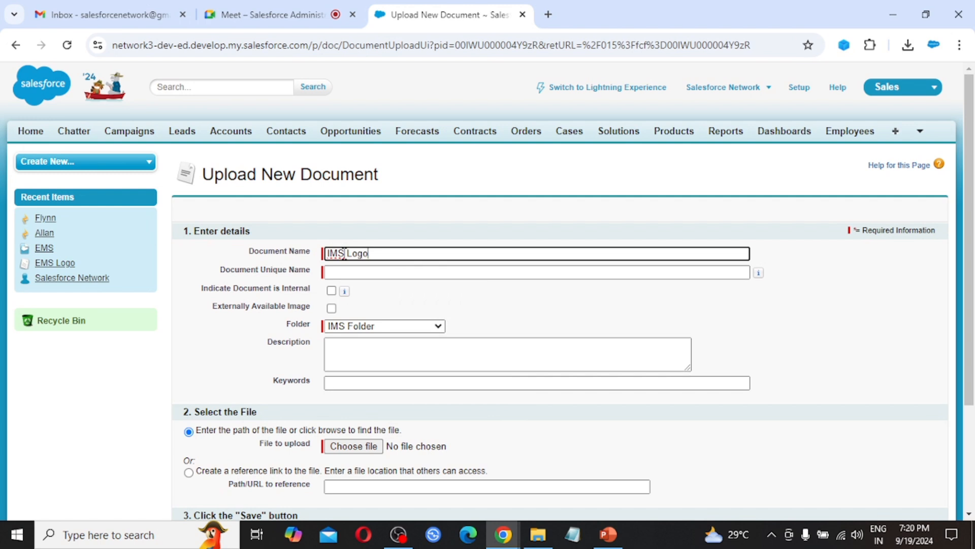
{"action": "key", "text": "Tab"}
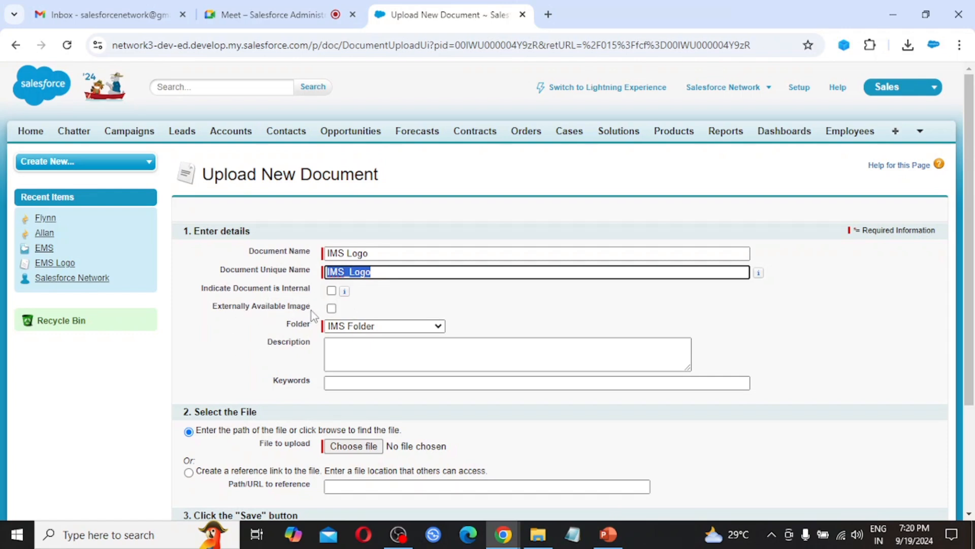
Step: Mark the document as an externally available image and select the IMS PNG file from the Documents folder for upload
{"action": "left_click", "coordinate": [332, 308]}
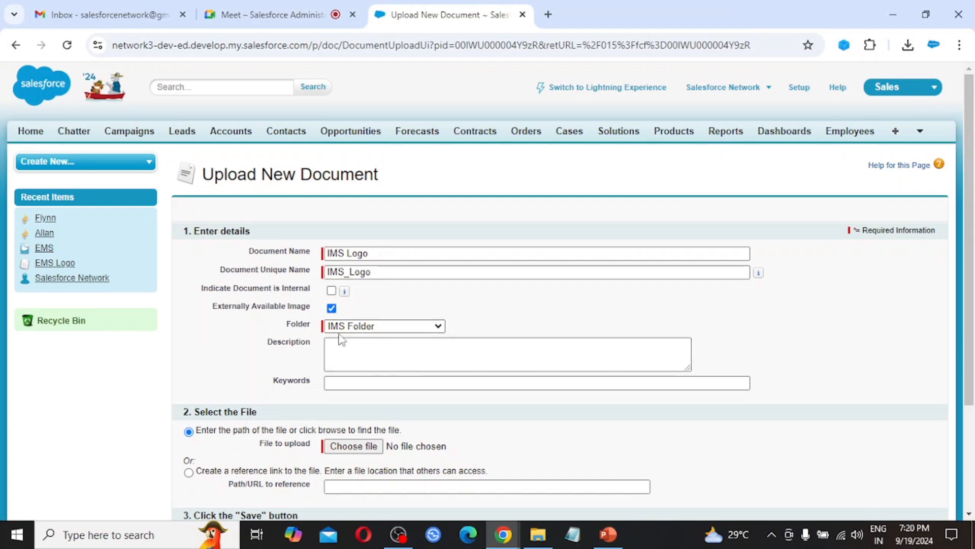
{"action": "left_click", "coordinate": [361, 360]}
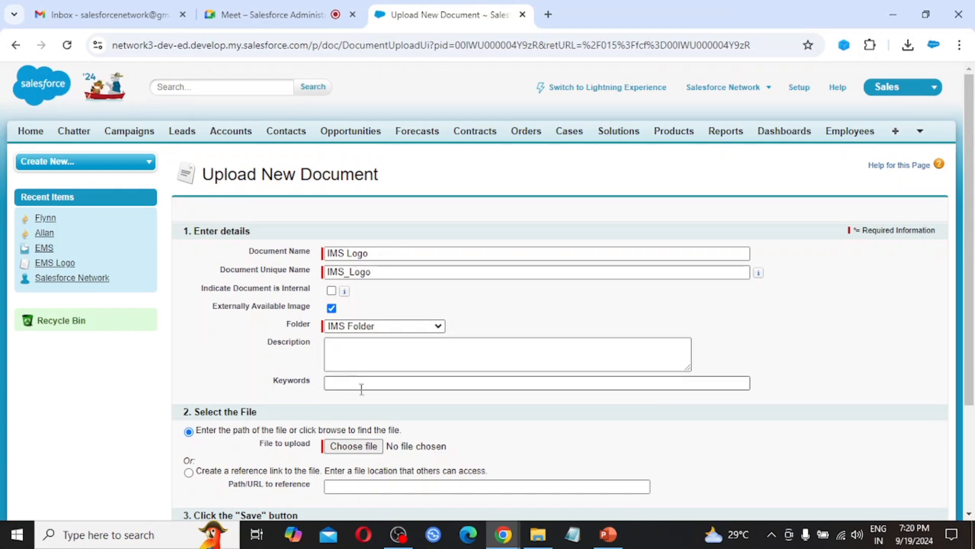
{"action": "scroll", "coordinate": [385, 403], "scroll_direction": "down", "scroll_amount": 3}
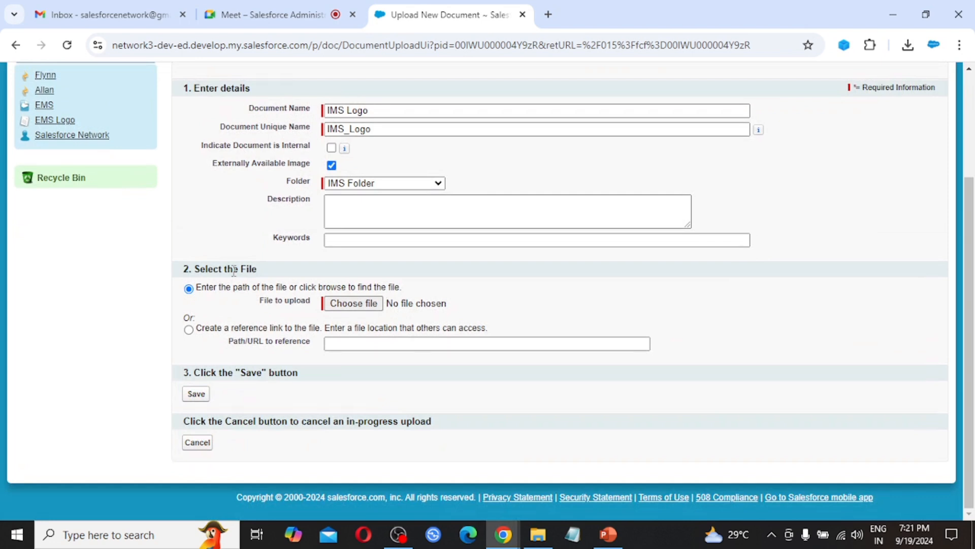
{"action": "left_click", "coordinate": [359, 304]}
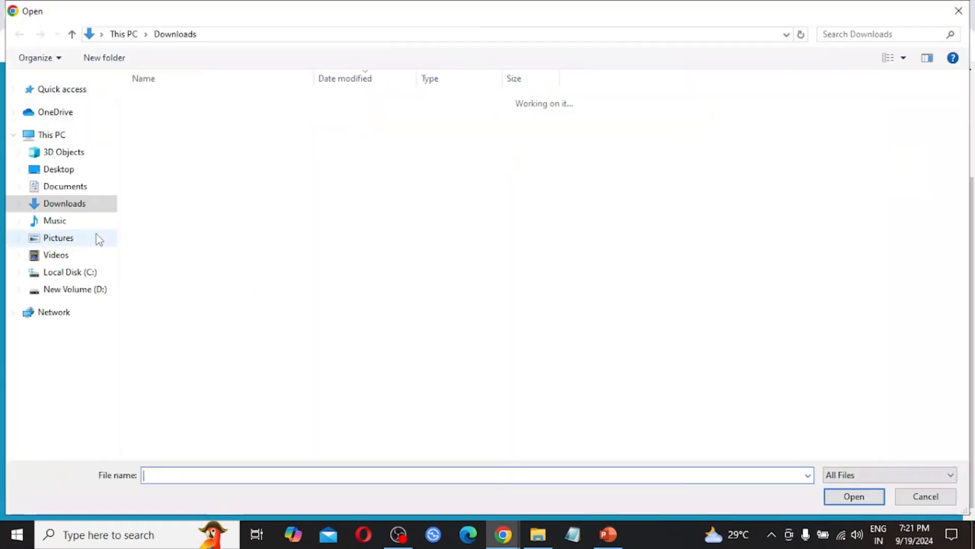
{"action": "left_click", "coordinate": [66, 187]}
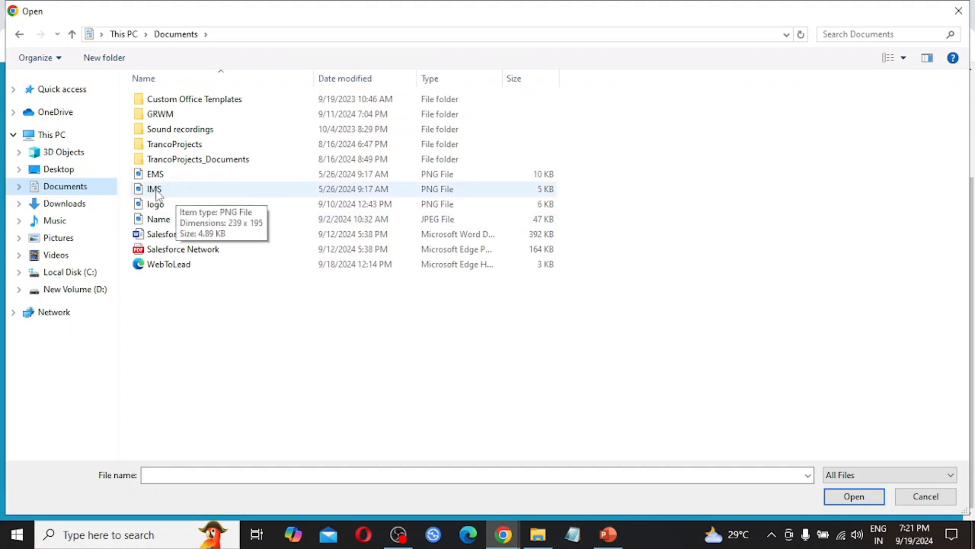
{"action": "left_click", "coordinate": [155, 189]}
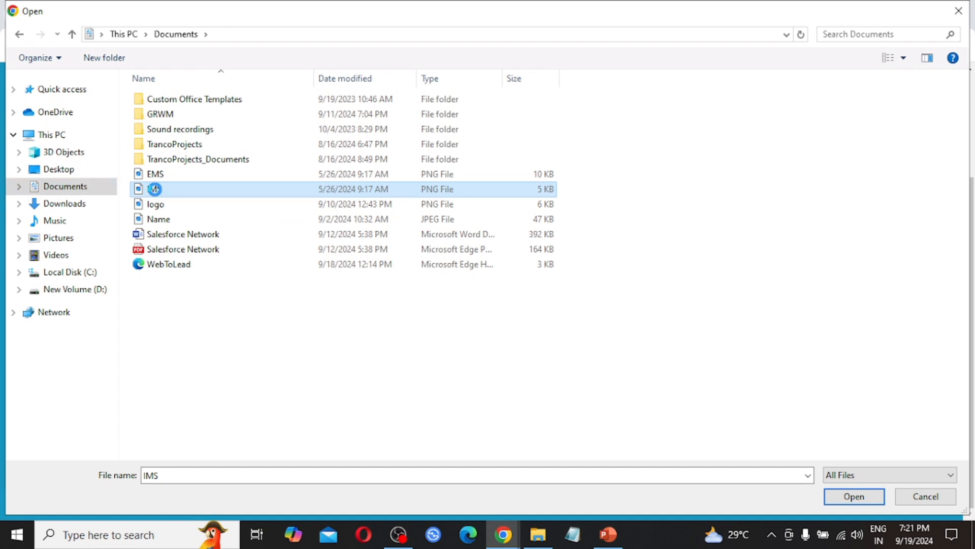
Step: Preview the IMS PNG file in Photos and return to the file selection
{"action": "right_click", "coordinate": [155, 189]}
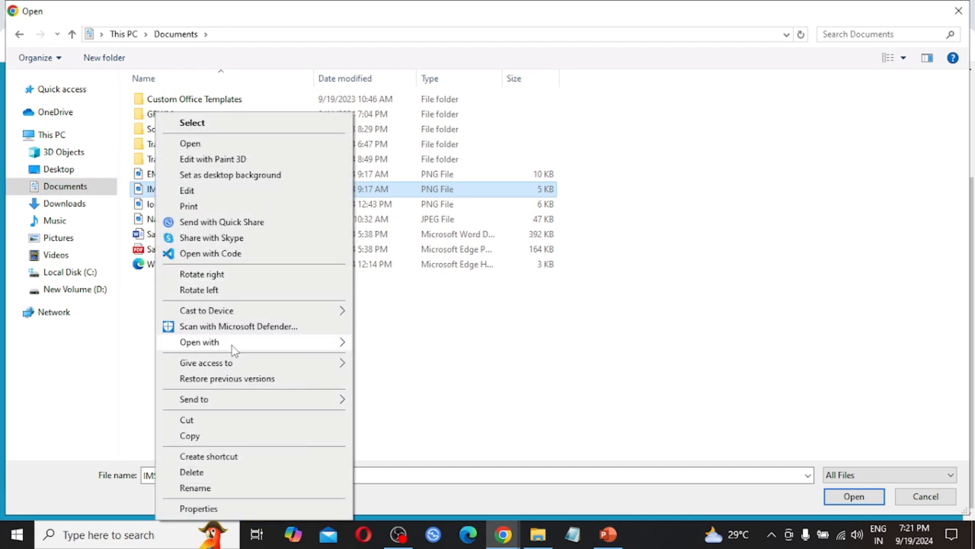
{"action": "mouse_move", "coordinate": [234, 350]}
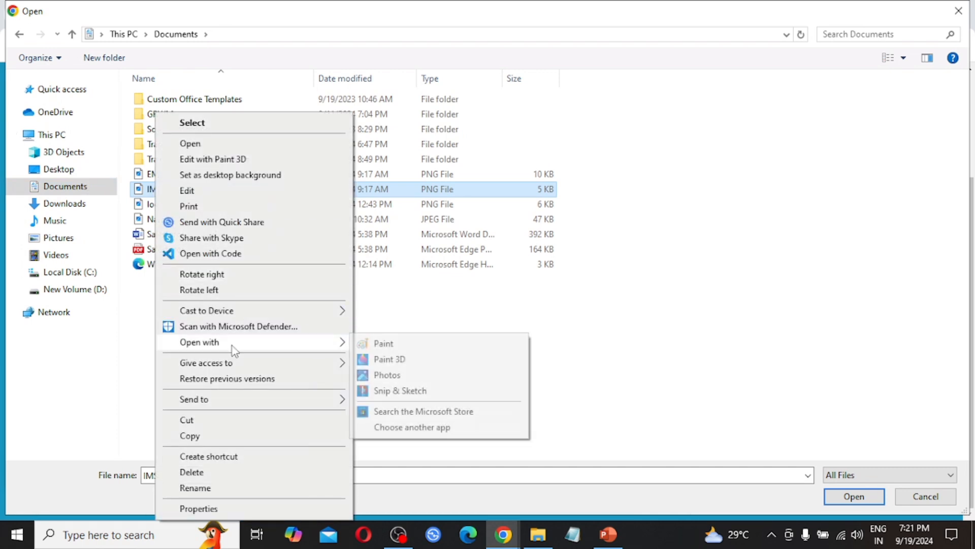
{"action": "left_click", "coordinate": [409, 375]}
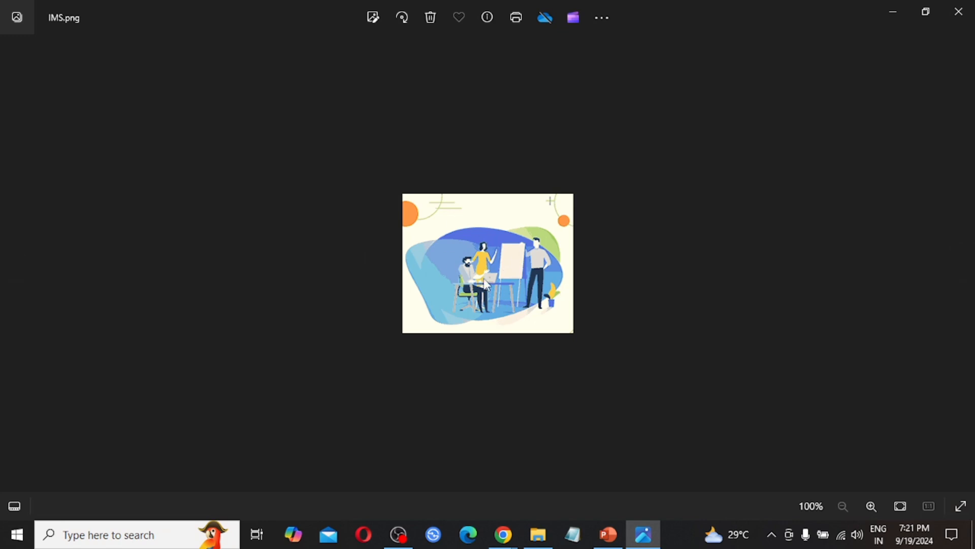
{"action": "left_click", "coordinate": [960, 8]}
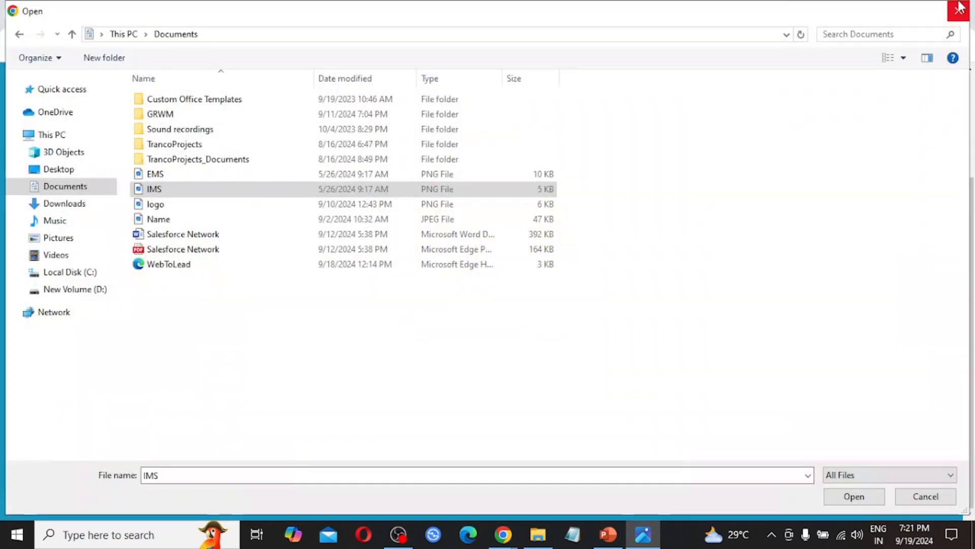
{"action": "right_click", "coordinate": [161, 191]}
{"action": "left_click", "coordinate": [455, 380]}
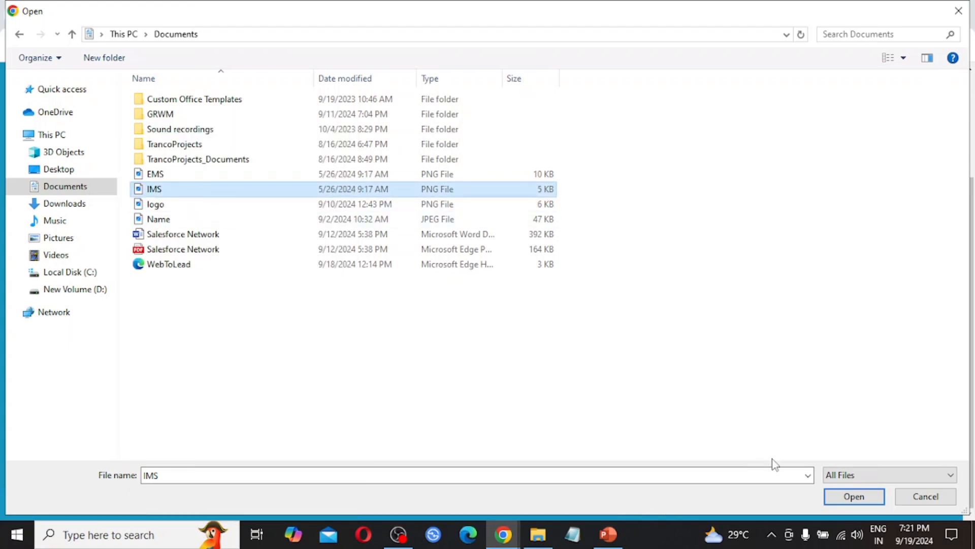
Step: Attach IMS.png to the new document, save it, and review the saved record
{"action": "left_click", "coordinate": [855, 497]}
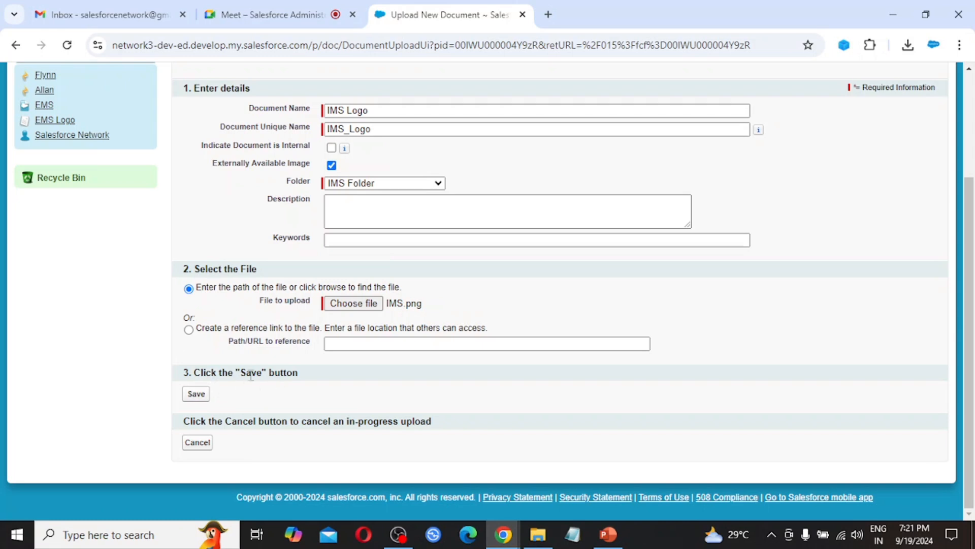
{"action": "left_click", "coordinate": [202, 398]}
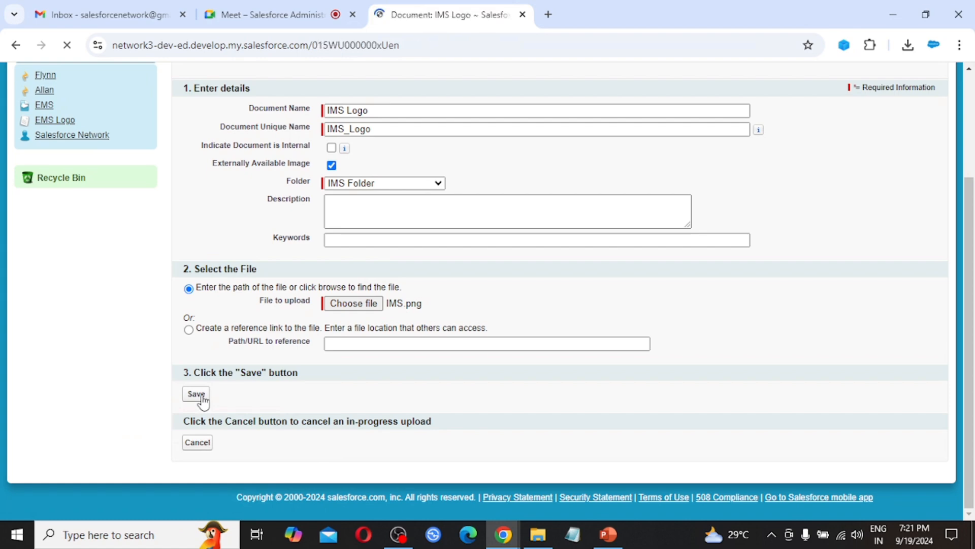
{"action": "scroll", "coordinate": [424, 361], "scroll_direction": "down", "scroll_amount": 2}
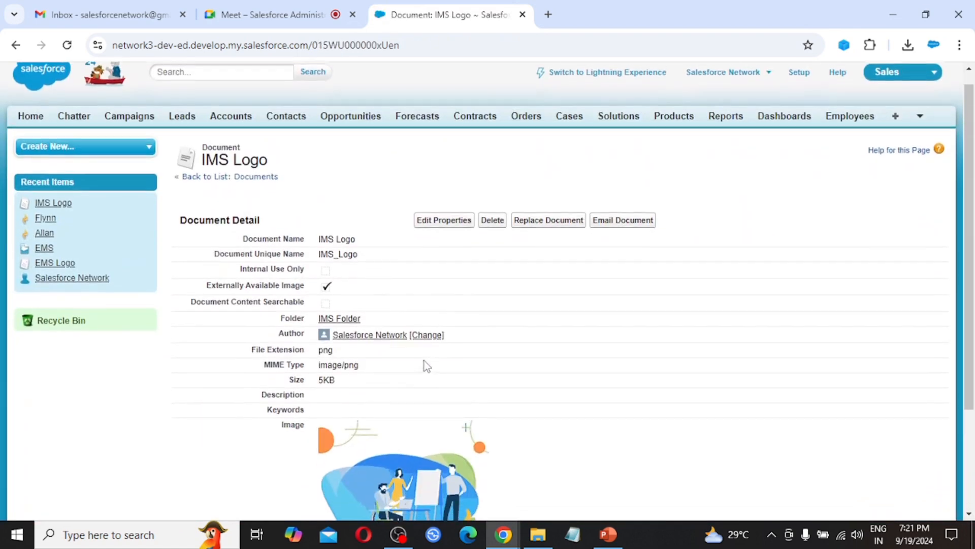
{"action": "scroll", "coordinate": [424, 361], "scroll_direction": "down", "scroll_amount": 1}
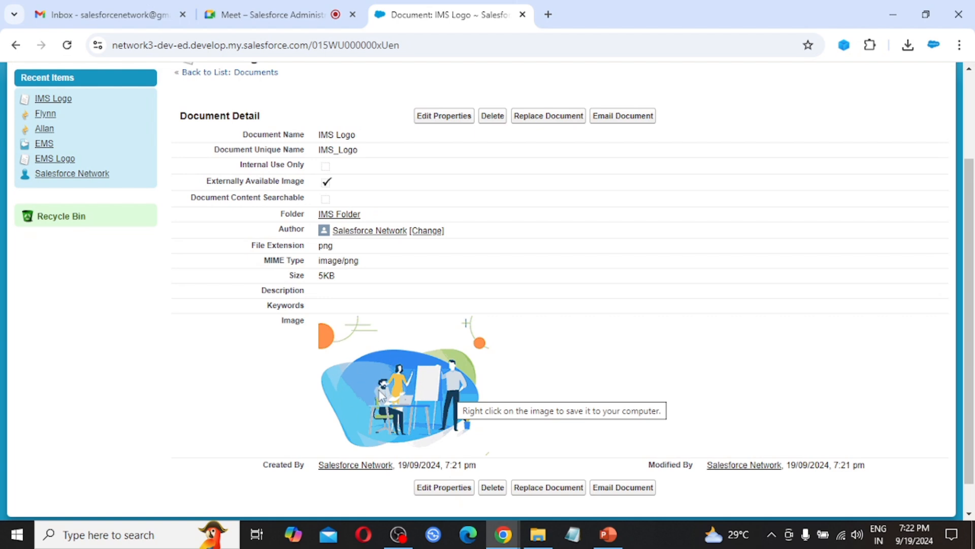
{"action": "scroll", "coordinate": [533, 346], "scroll_direction": "up", "scroll_amount": 3}
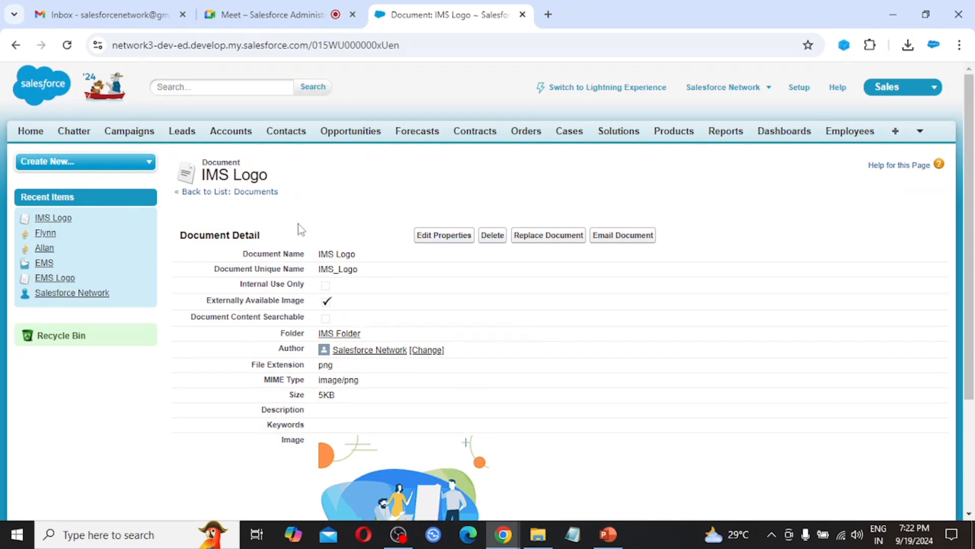
Step: Return to the Documents home page and browse My Personal Documents, EMS Folder and IMS Folder in turn
{"action": "left_click", "coordinate": [227, 196]}
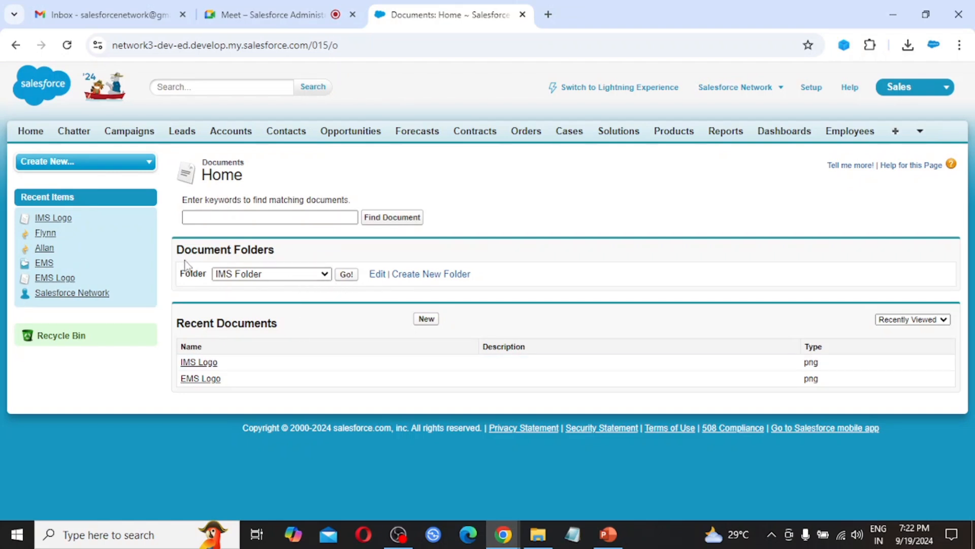
{"action": "left_click", "coordinate": [285, 275]}
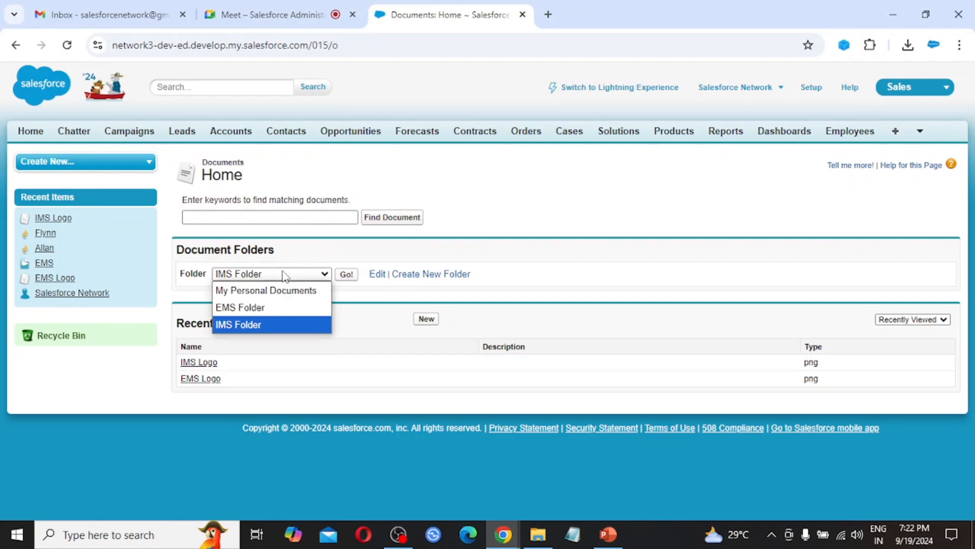
{"action": "left_click", "coordinate": [258, 290]}
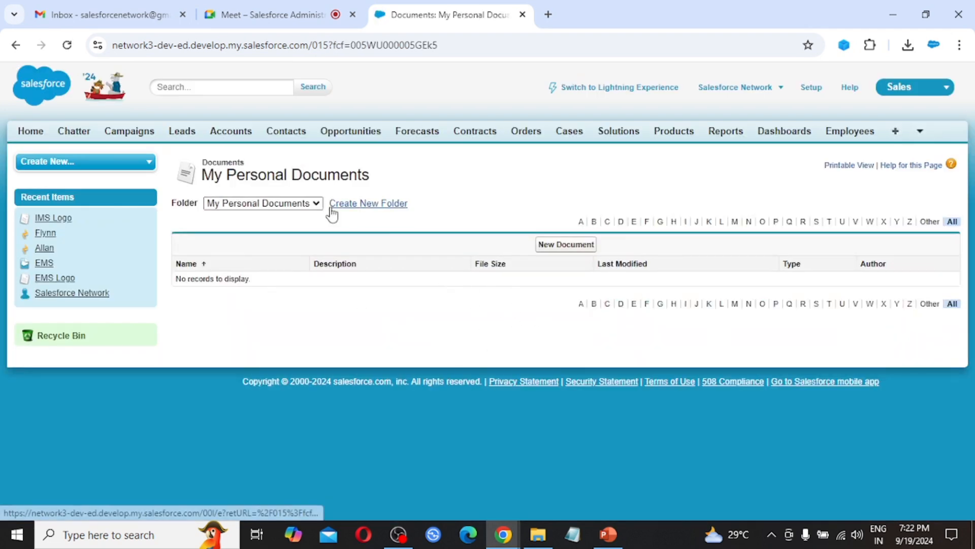
{"action": "left_click", "coordinate": [304, 202]}
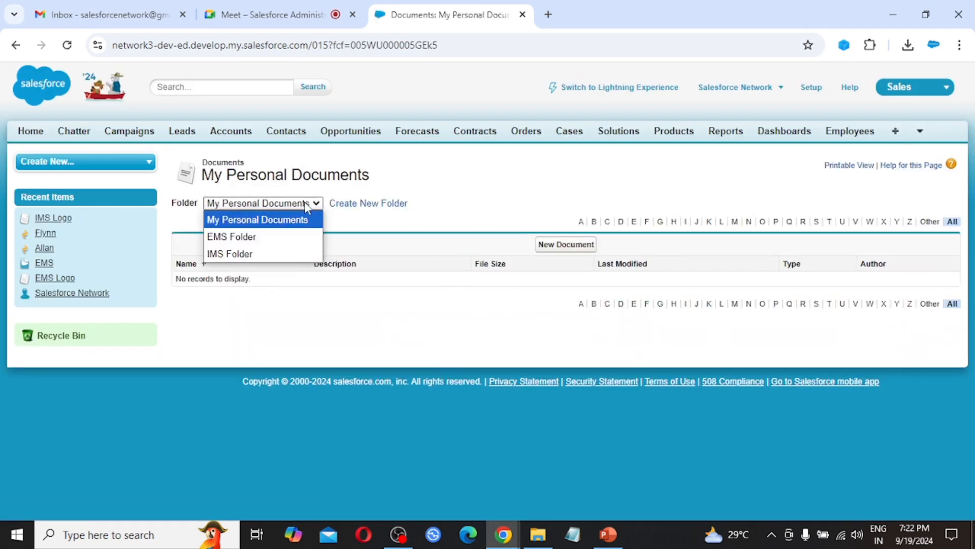
{"action": "left_click", "coordinate": [256, 237]}
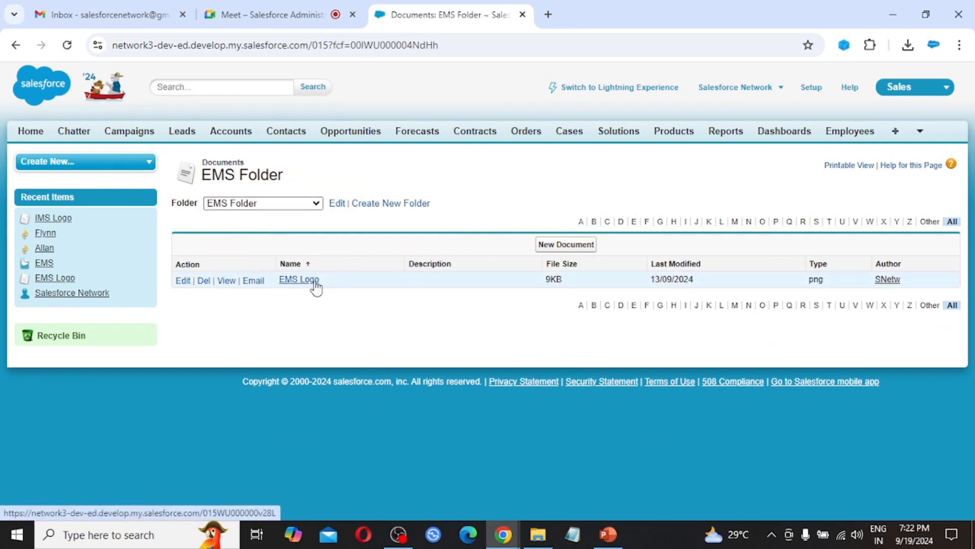
{"action": "left_click", "coordinate": [304, 204]}
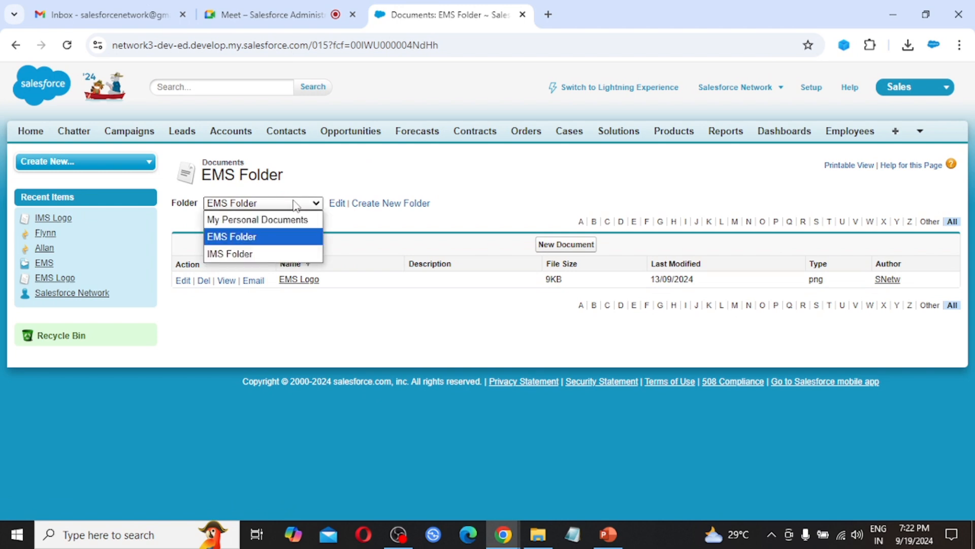
{"action": "left_click", "coordinate": [252, 256]}
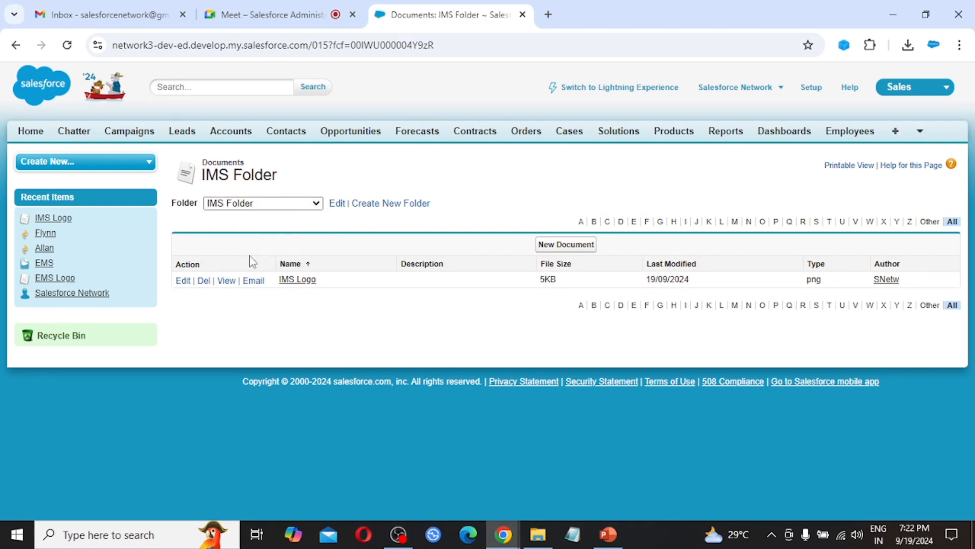
Step: Open the IMS Logo document from IMS Folder and examine its details and image
{"action": "left_click", "coordinate": [303, 280]}
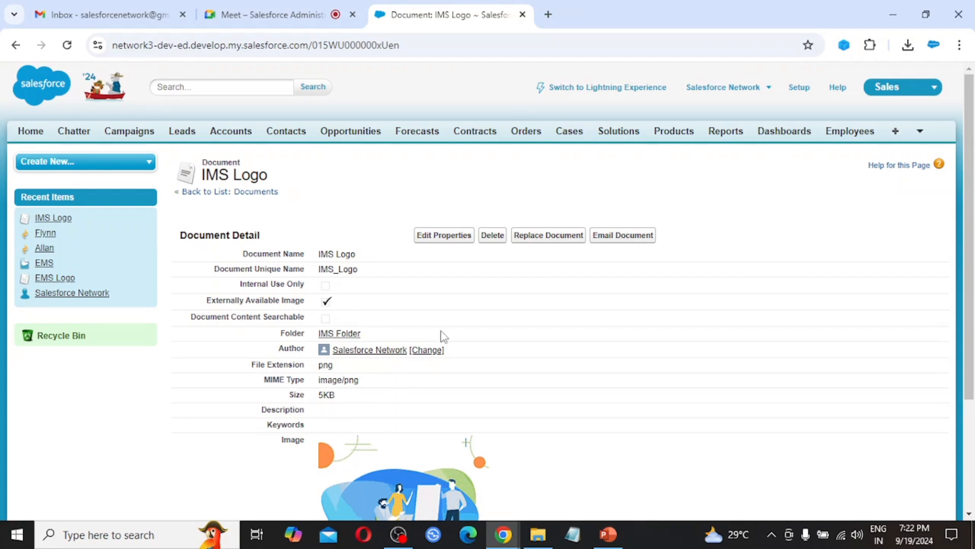
{"action": "scroll", "coordinate": [428, 326], "scroll_direction": "down", "scroll_amount": 2}
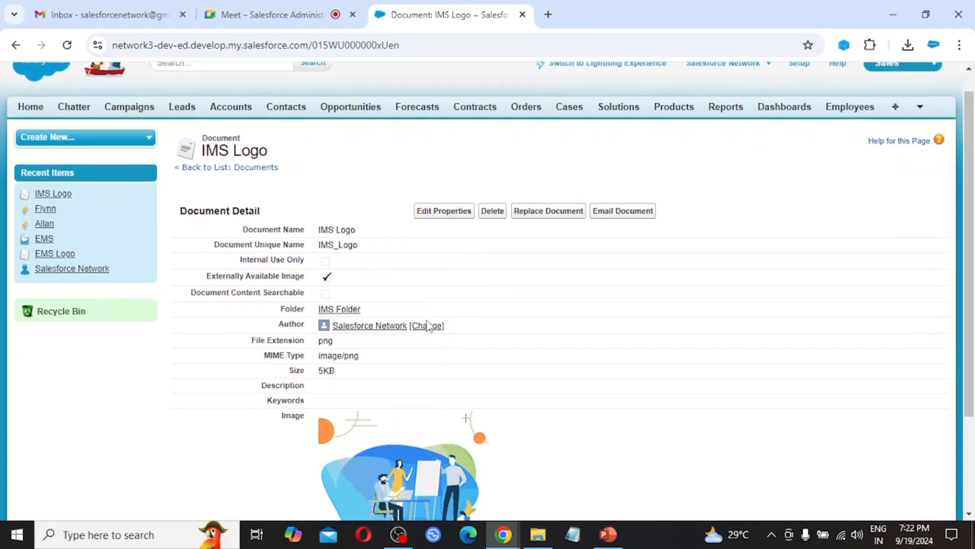
{"action": "scroll", "coordinate": [429, 326], "scroll_direction": "down", "scroll_amount": 3}
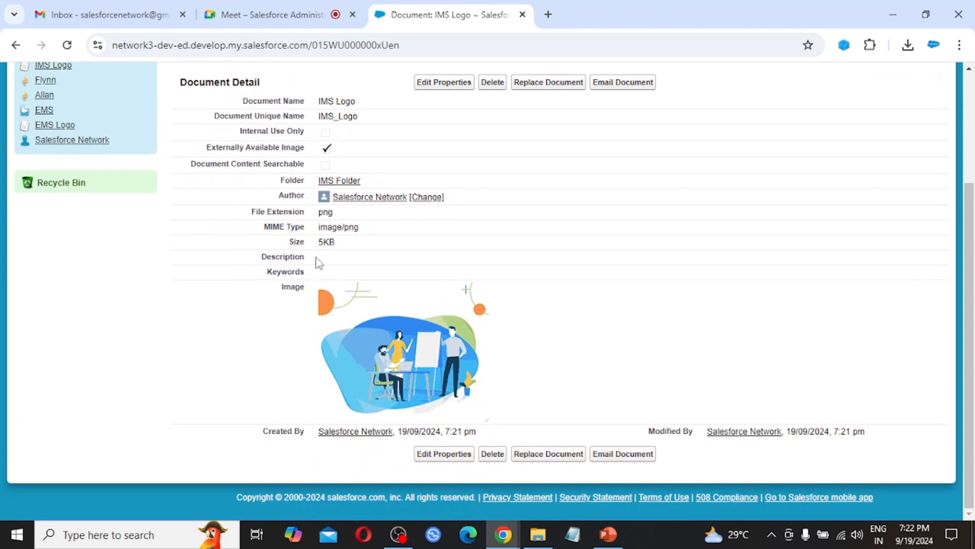
{"action": "scroll", "coordinate": [356, 252], "scroll_direction": "up", "scroll_amount": 2}
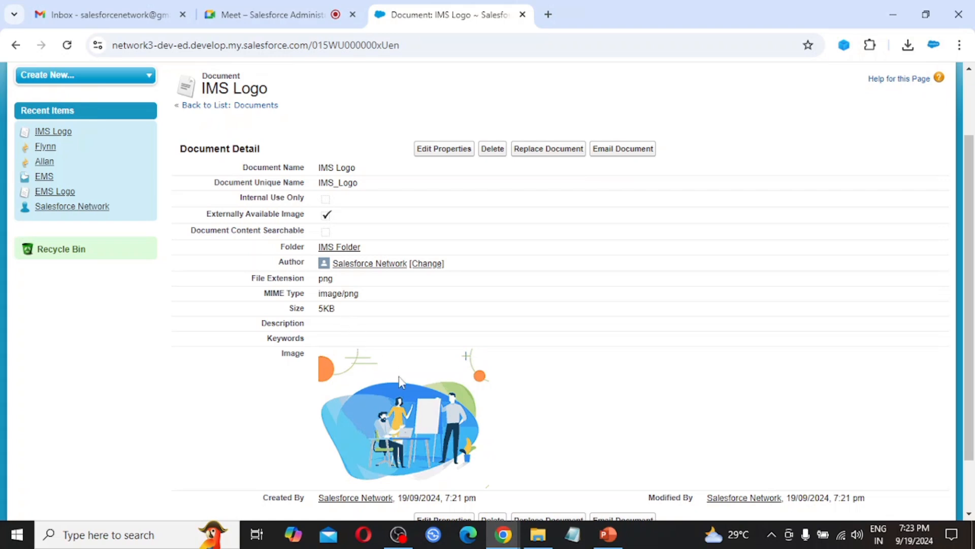
{"action": "scroll", "coordinate": [414, 430], "scroll_direction": "down", "scroll_amount": 1}
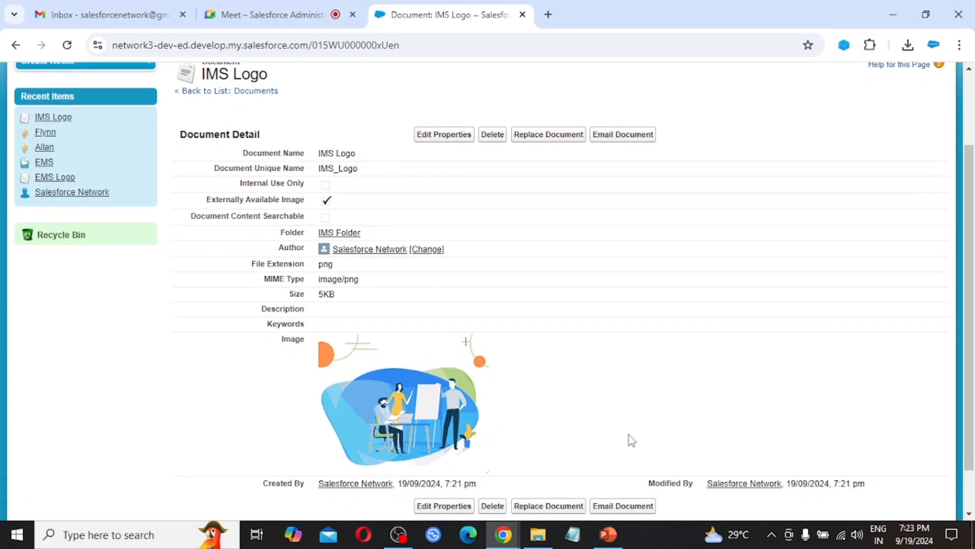
{"action": "scroll", "coordinate": [629, 435], "scroll_direction": "down", "scroll_amount": 1}
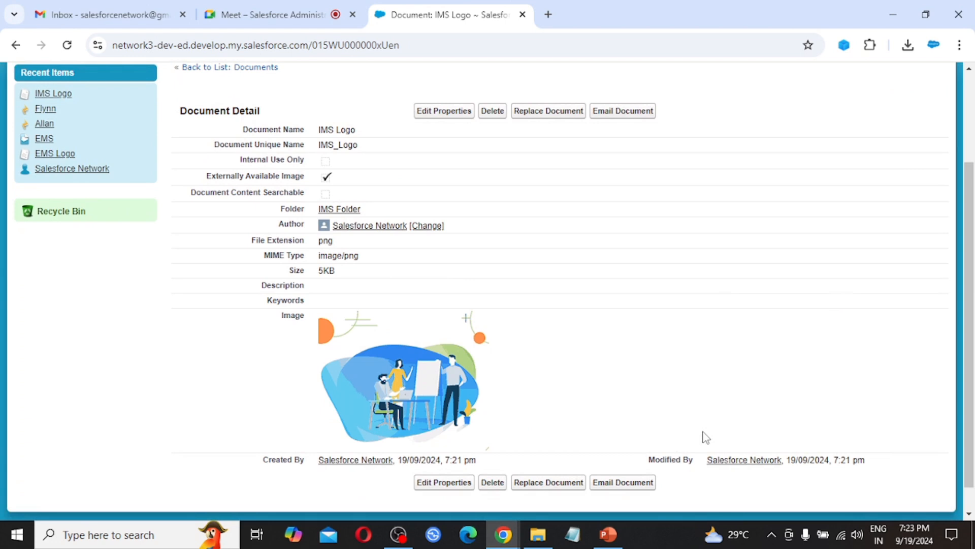
{"action": "scroll", "coordinate": [705, 437], "scroll_direction": "up", "scroll_amount": 3}
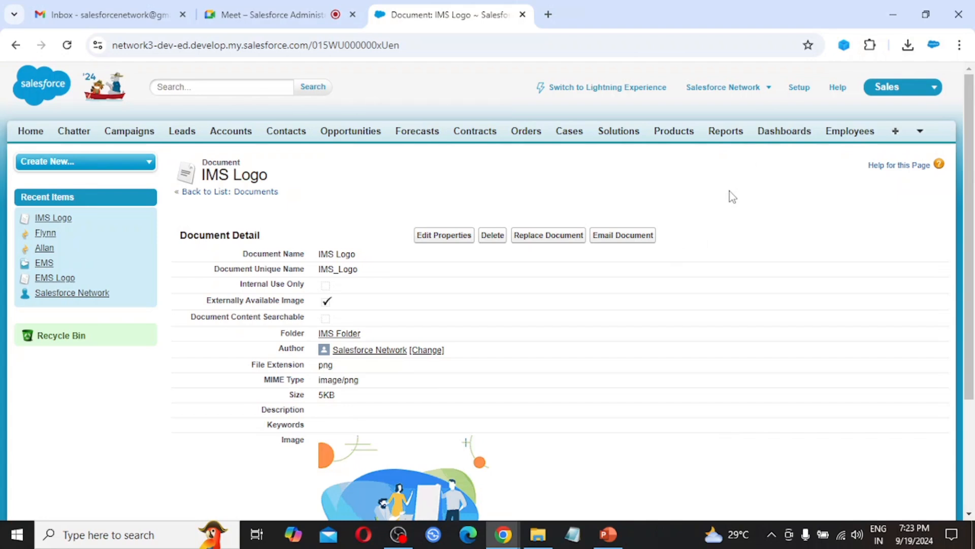
{"action": "left_click", "coordinate": [888, 94]}
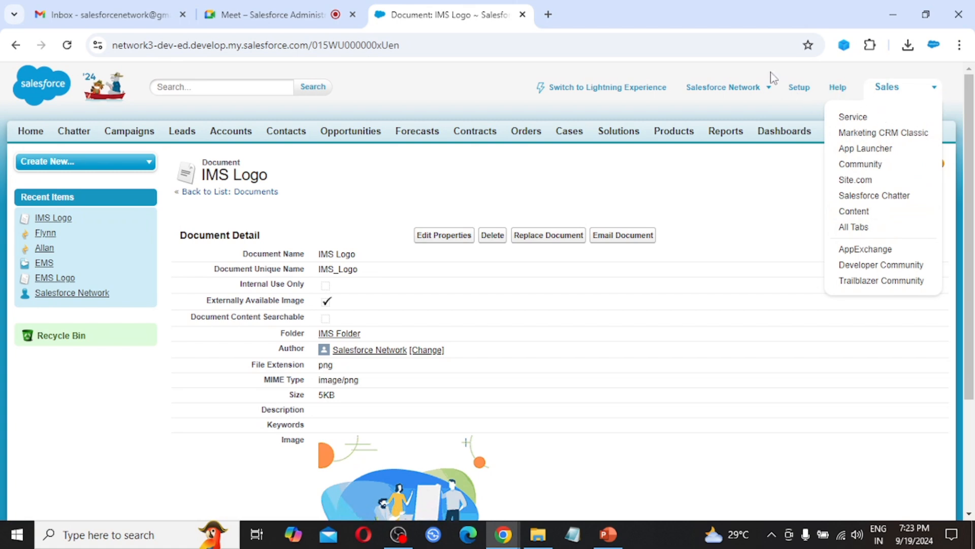
{"action": "left_click", "coordinate": [918, 91]}
{"action": "left_click", "coordinate": [737, 114]}
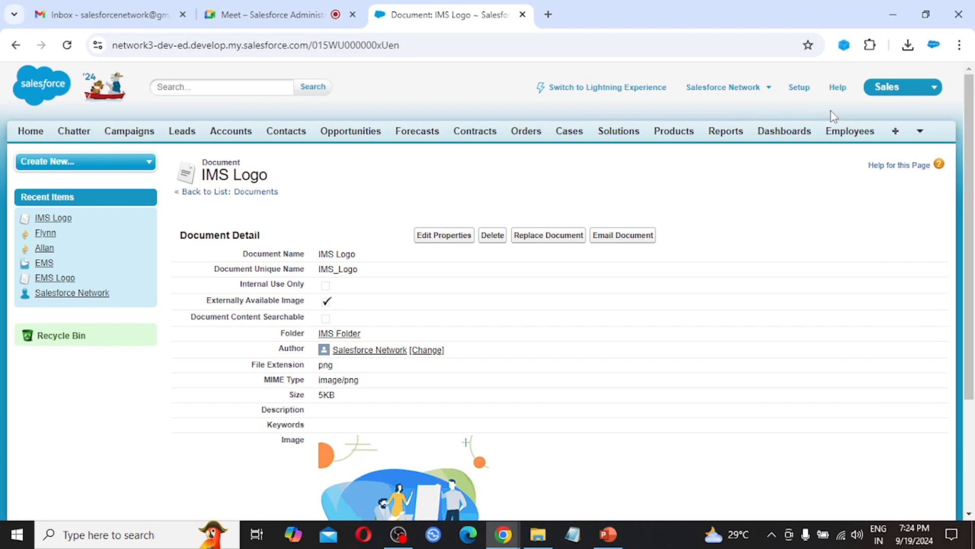
Step: Go to Setup and look through the Administer section of its navigation
{"action": "left_click", "coordinate": [801, 98]}
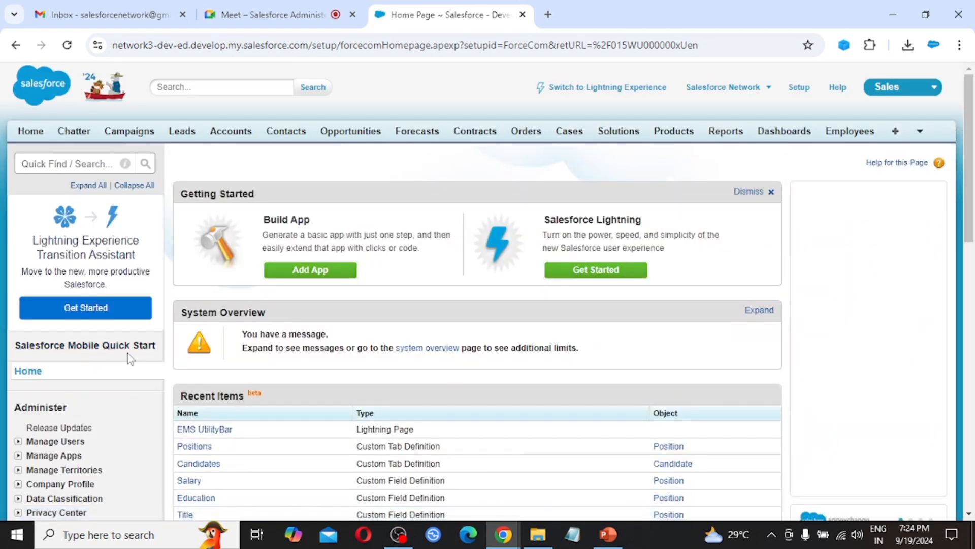
{"action": "scroll", "coordinate": [128, 355], "scroll_direction": "down", "scroll_amount": 1}
{"action": "scroll", "coordinate": [48, 299], "scroll_direction": "down", "scroll_amount": 3}
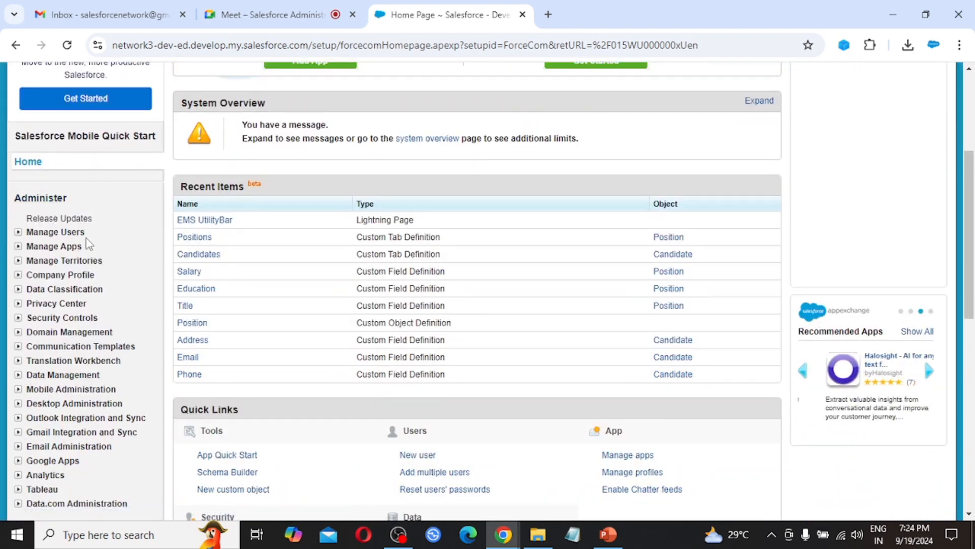
{"action": "scroll", "coordinate": [317, 287], "scroll_direction": "up", "scroll_amount": 4}
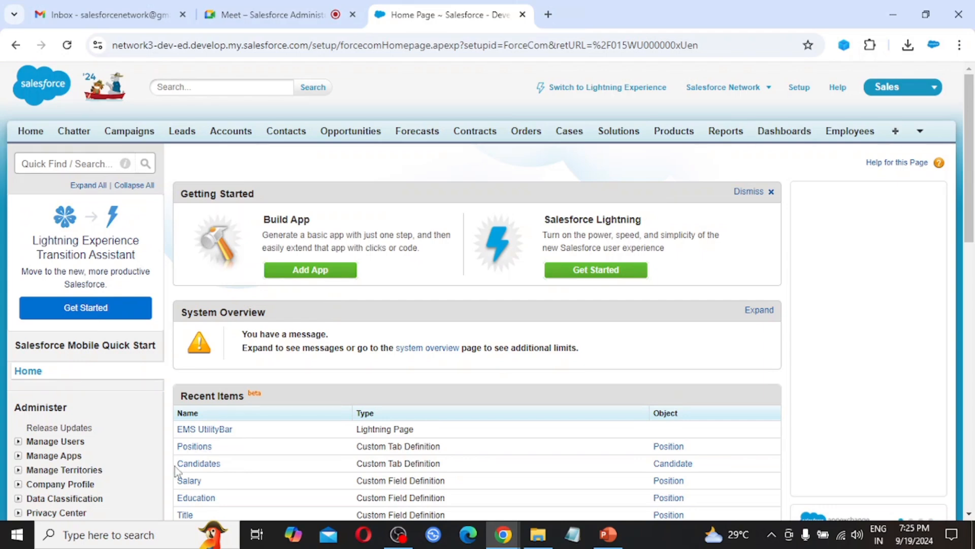
Step: Expand Manage Users and Manage Apps in the Administer section and look through the options each contains
{"action": "scroll", "coordinate": [177, 471], "scroll_direction": "down", "scroll_amount": 5}
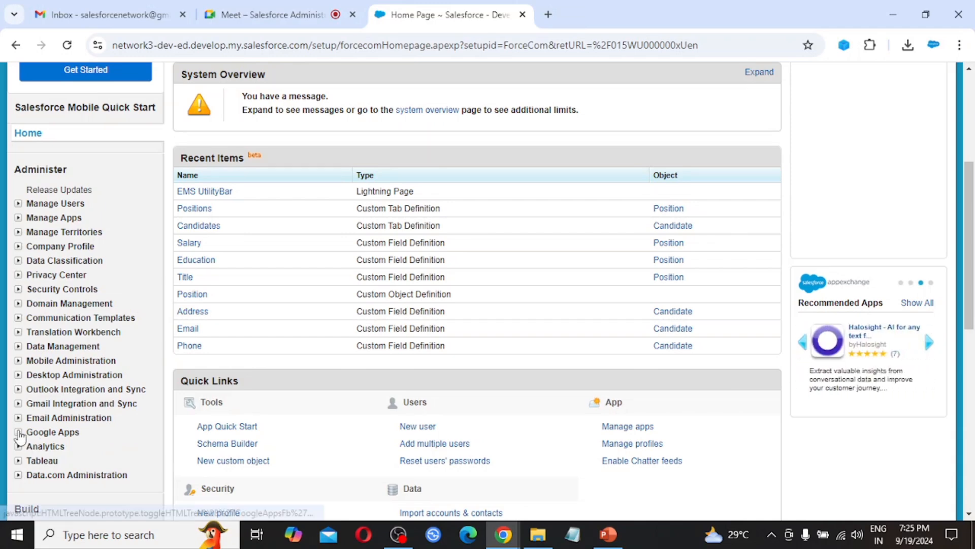
{"action": "scroll", "coordinate": [54, 213], "scroll_direction": "down", "scroll_amount": 2}
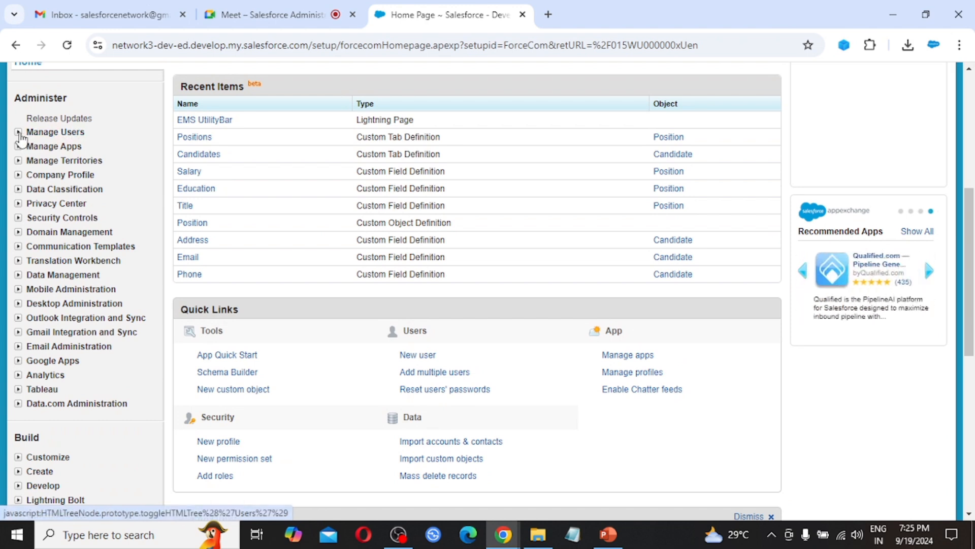
{"action": "left_click", "coordinate": [19, 133]}
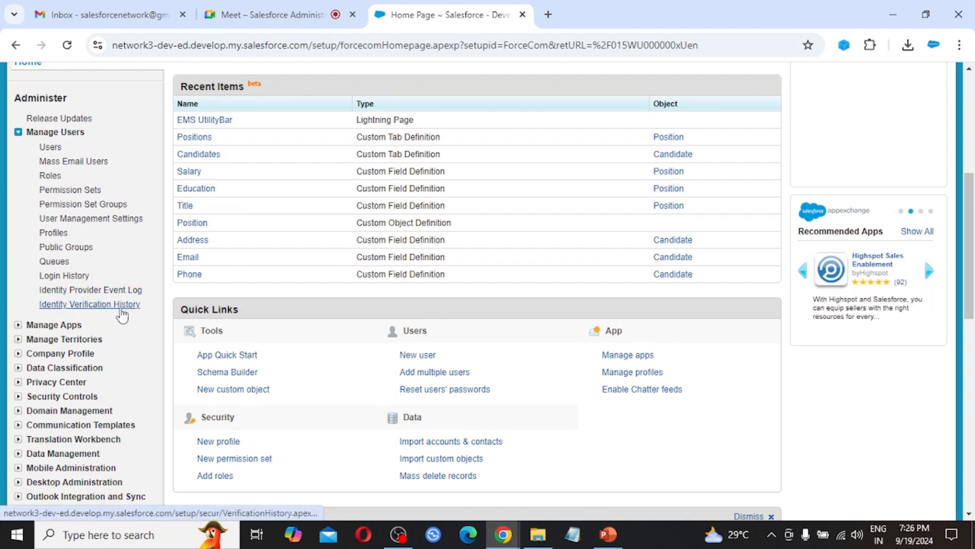
{"action": "scroll", "coordinate": [130, 323], "scroll_direction": "down", "scroll_amount": 1}
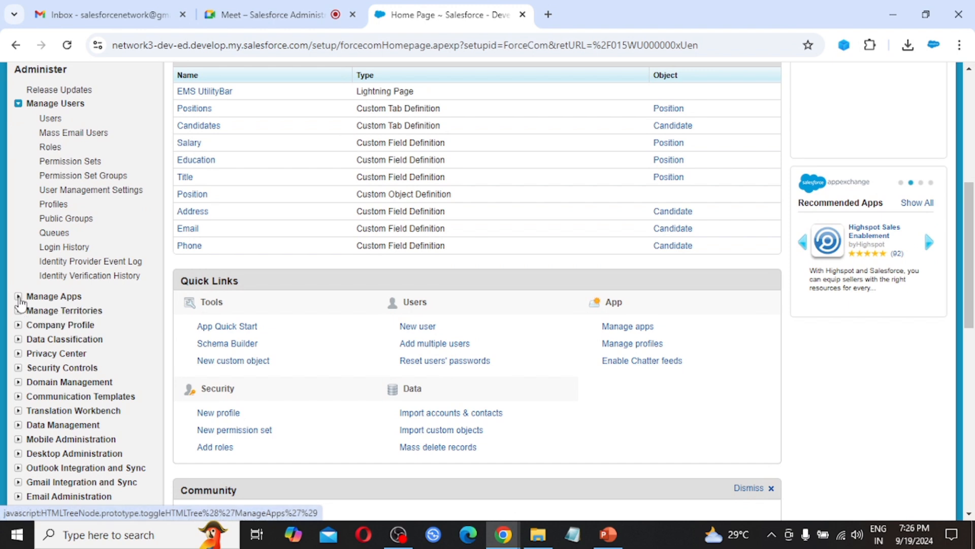
{"action": "left_click", "coordinate": [19, 296]}
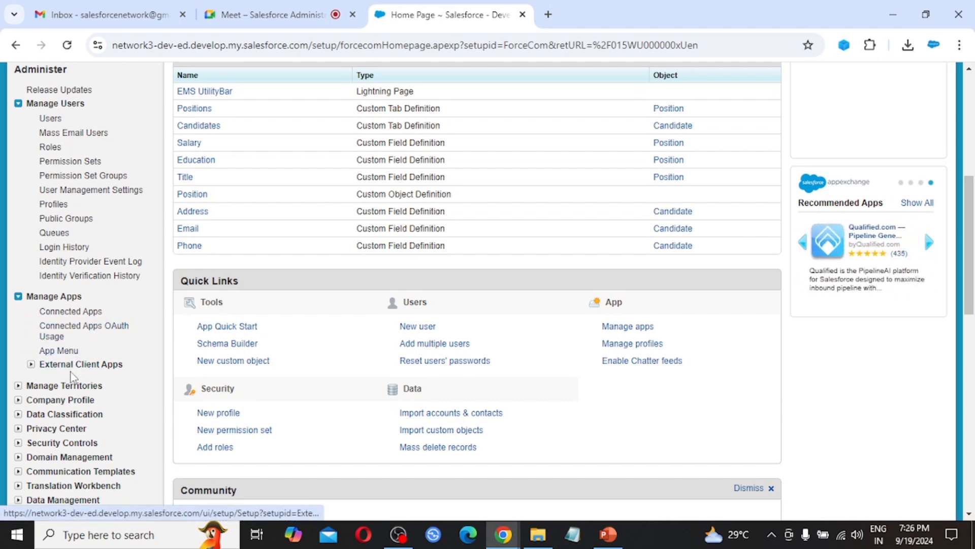
Step: Review the options under Manage Territories and Company Profile, collapsing each category after viewing it
{"action": "scroll", "coordinate": [69, 377], "scroll_direction": "down", "scroll_amount": 1}
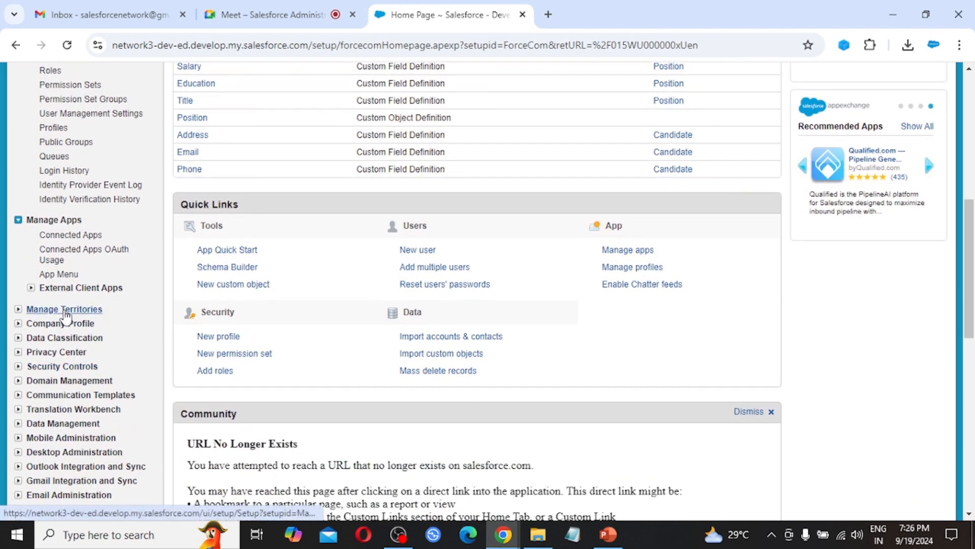
{"action": "scroll", "coordinate": [65, 308], "scroll_direction": "down", "scroll_amount": 1}
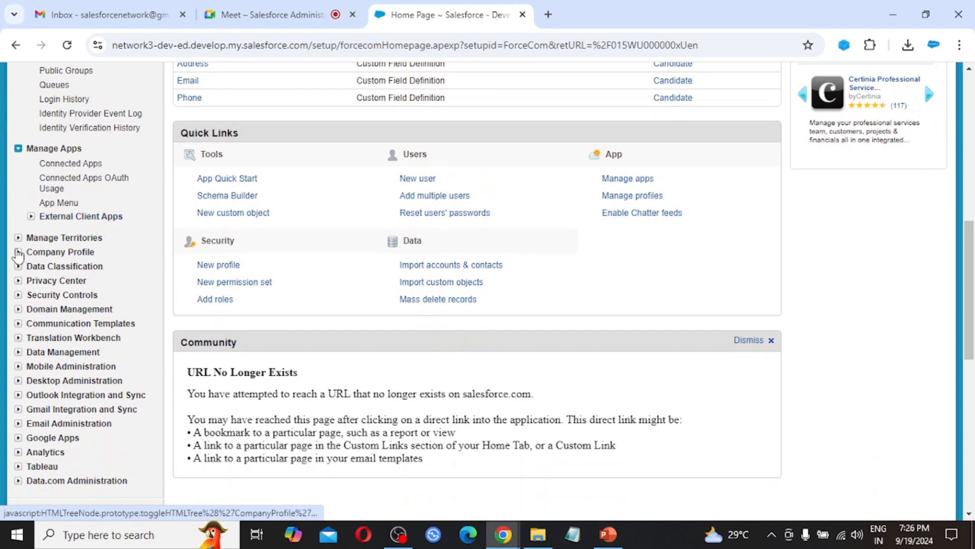
{"action": "left_click", "coordinate": [18, 239]}
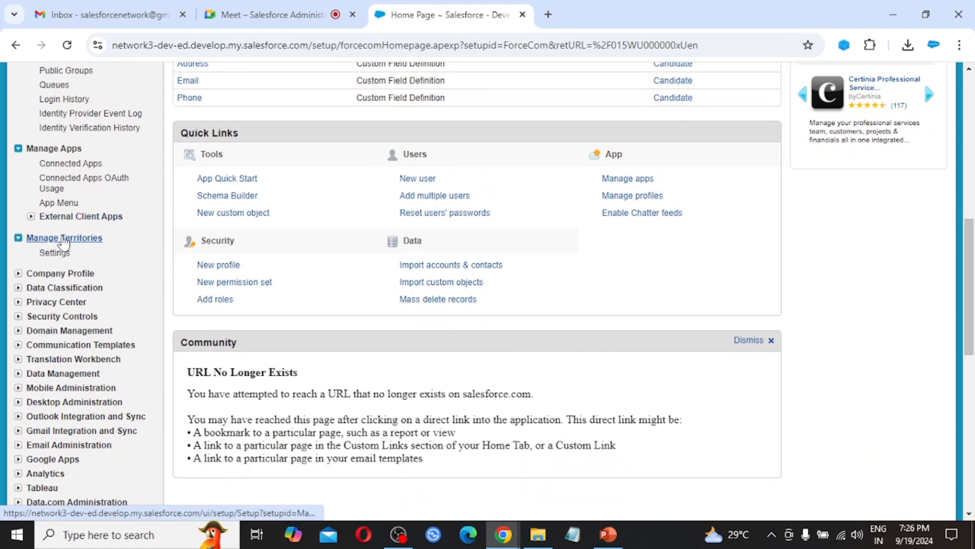
{"action": "left_click", "coordinate": [18, 237]}
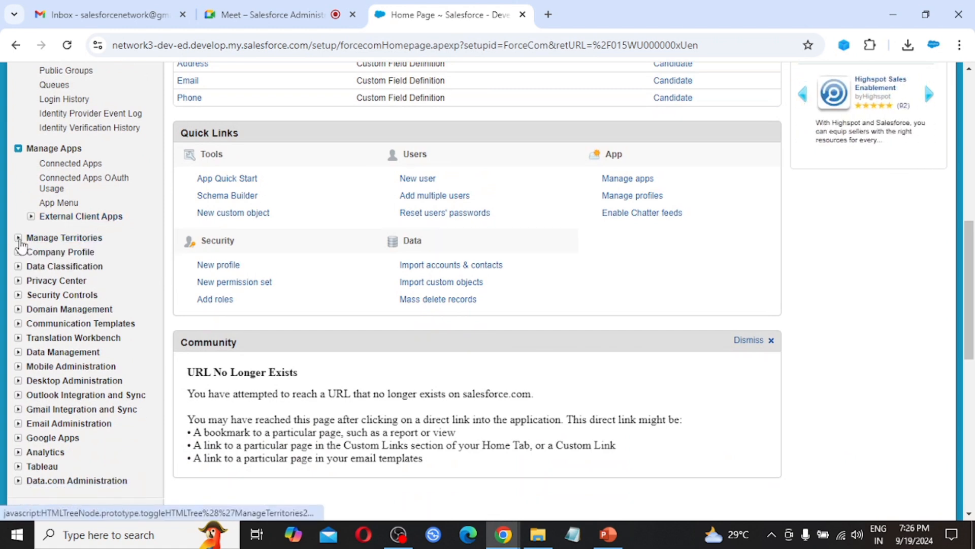
{"action": "left_click", "coordinate": [18, 252]}
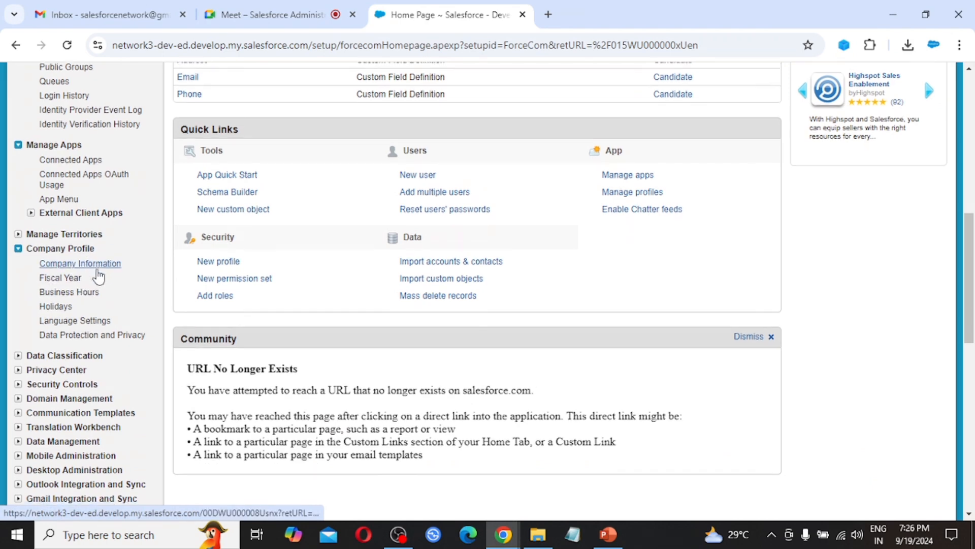
{"action": "scroll", "coordinate": [96, 276], "scroll_direction": "down", "scroll_amount": 2}
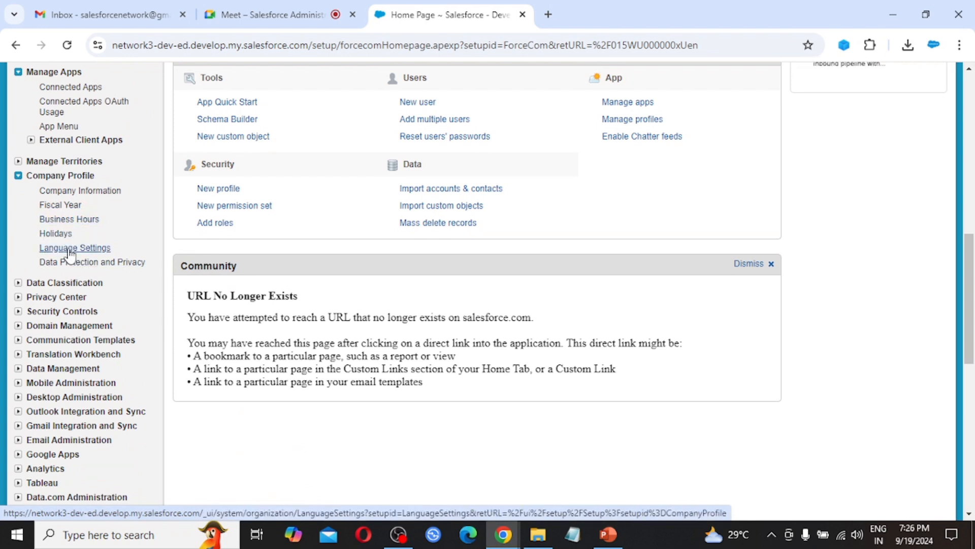
{"action": "left_click", "coordinate": [18, 177]}
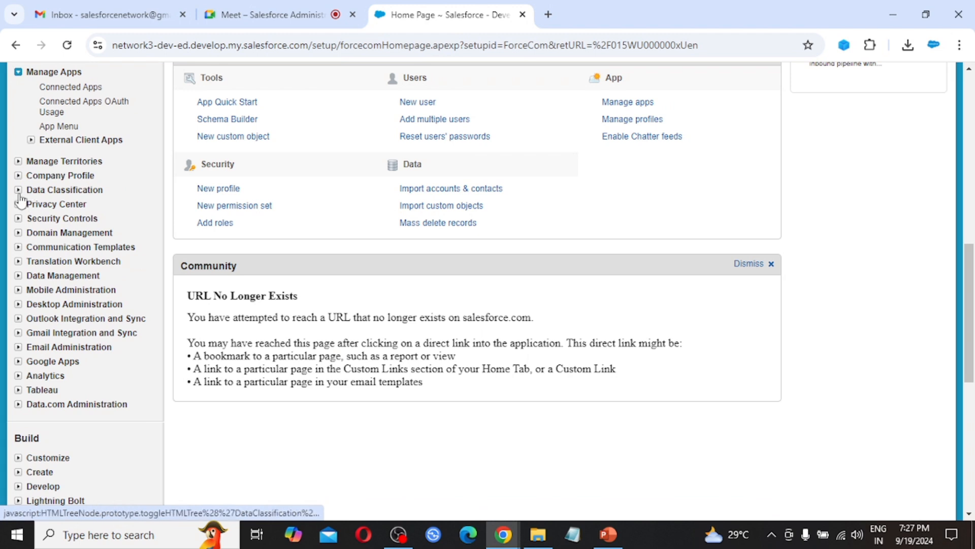
Step: Look through the Data Classification and Privacy Center categories in turn, collapsing each one again
{"action": "left_click", "coordinate": [18, 191]}
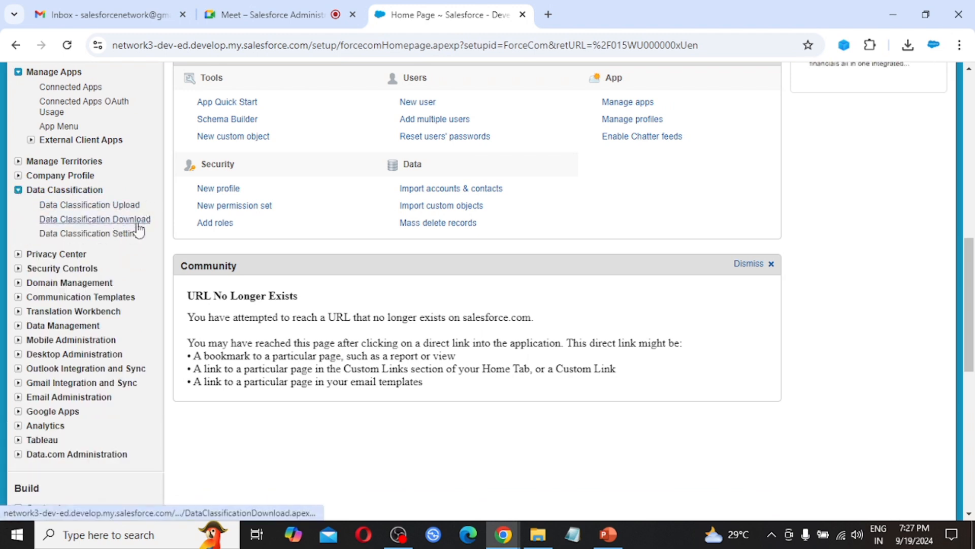
{"action": "left_click", "coordinate": [18, 191]}
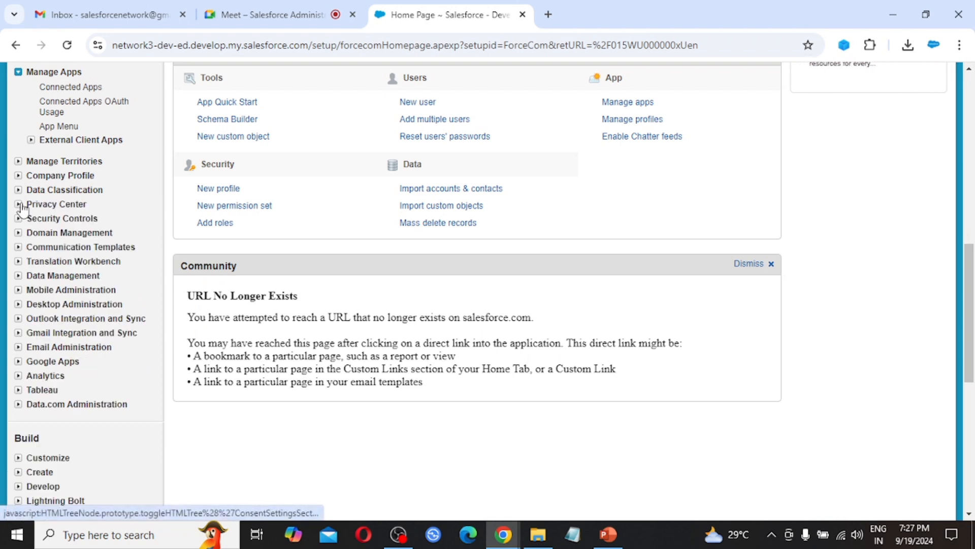
{"action": "left_click", "coordinate": [18, 204]}
{"action": "left_click", "coordinate": [19, 205]}
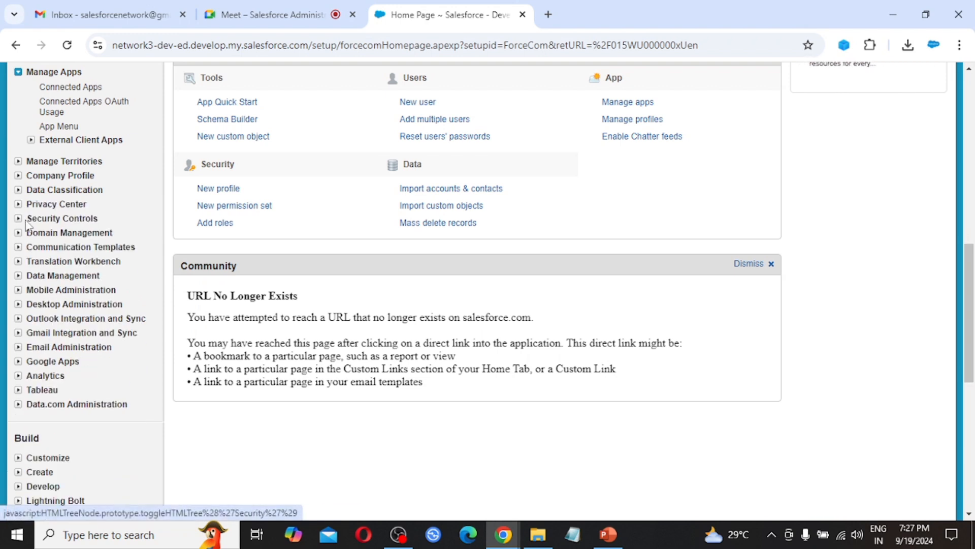
Step: Expand Security Controls, read through its full list of options down to Platform Encryption, and collapse it
{"action": "left_click", "coordinate": [20, 219]}
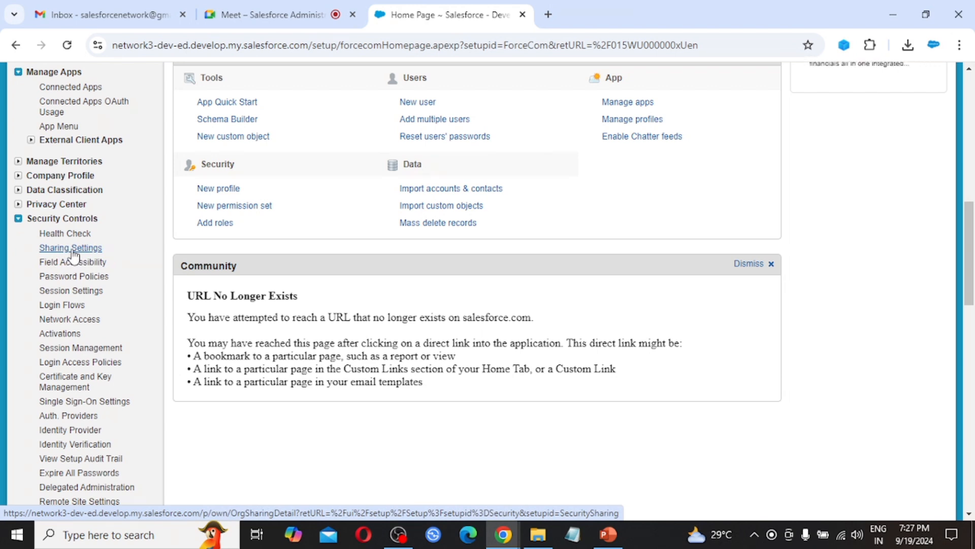
{"action": "scroll", "coordinate": [81, 275], "scroll_direction": "down", "scroll_amount": 1}
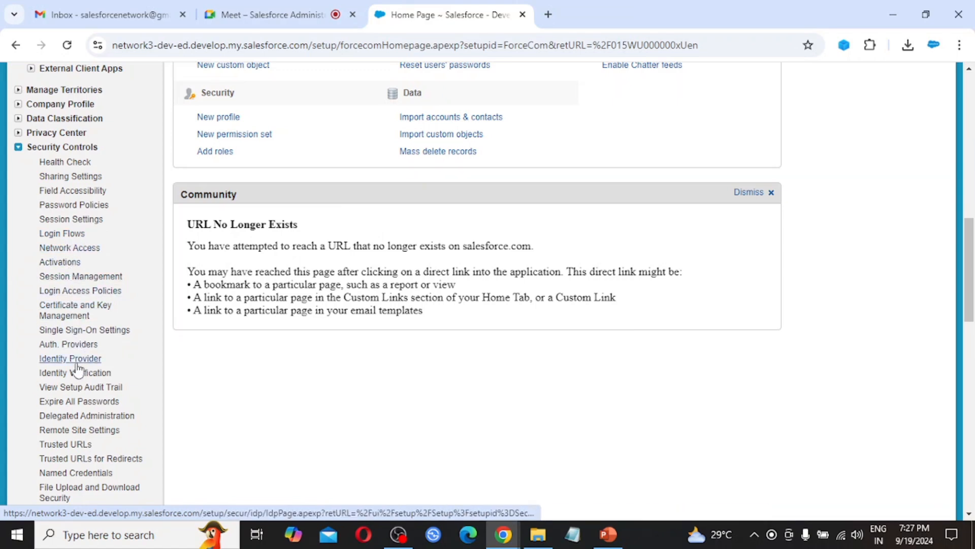
{"action": "scroll", "coordinate": [81, 377], "scroll_direction": "down", "scroll_amount": 1}
{"action": "scroll", "coordinate": [79, 374], "scroll_direction": "down", "scroll_amount": 2}
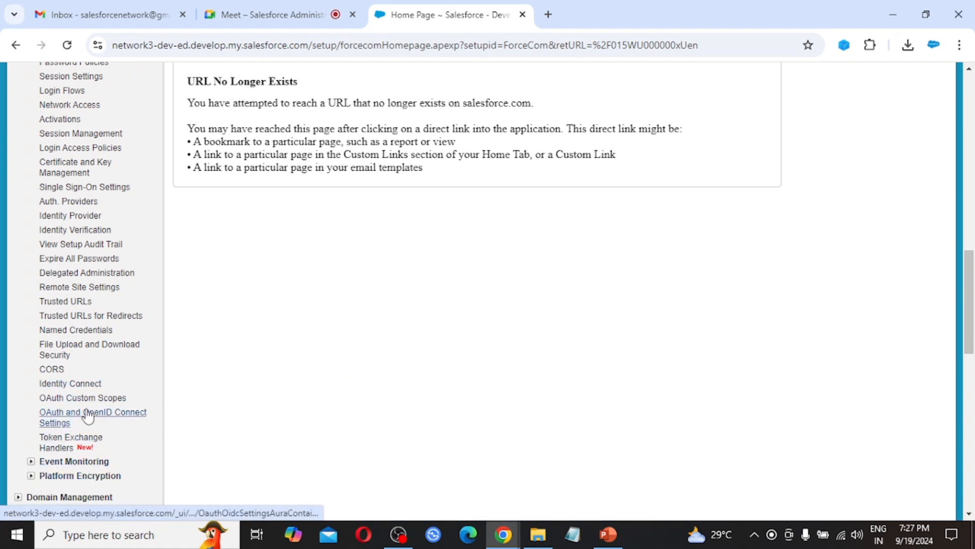
{"action": "scroll", "coordinate": [87, 415], "scroll_direction": "up", "scroll_amount": 5}
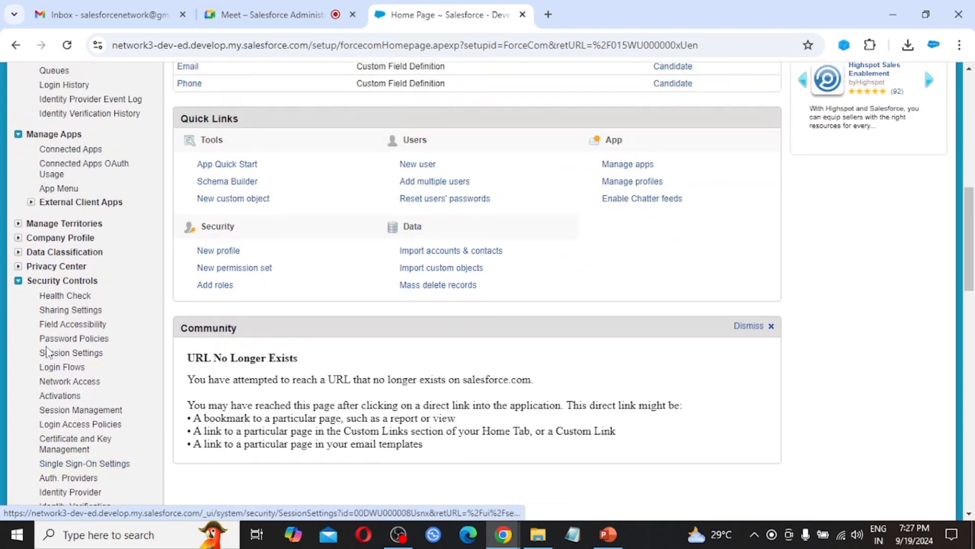
{"action": "left_click", "coordinate": [18, 282]}
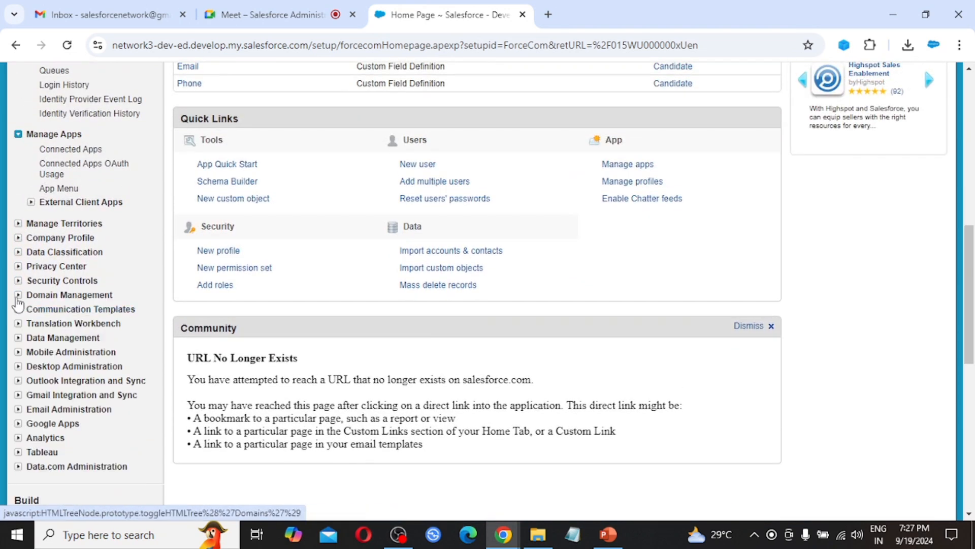
Step: Review the options under Domain Management and Communication Templates, collapsing each category after viewing it
{"action": "left_click", "coordinate": [17, 299]}
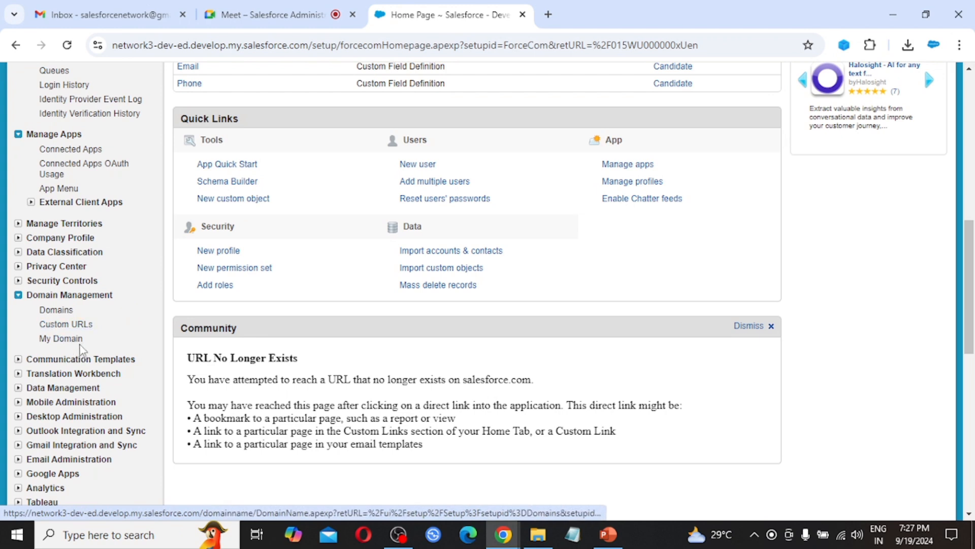
{"action": "left_click", "coordinate": [18, 295]}
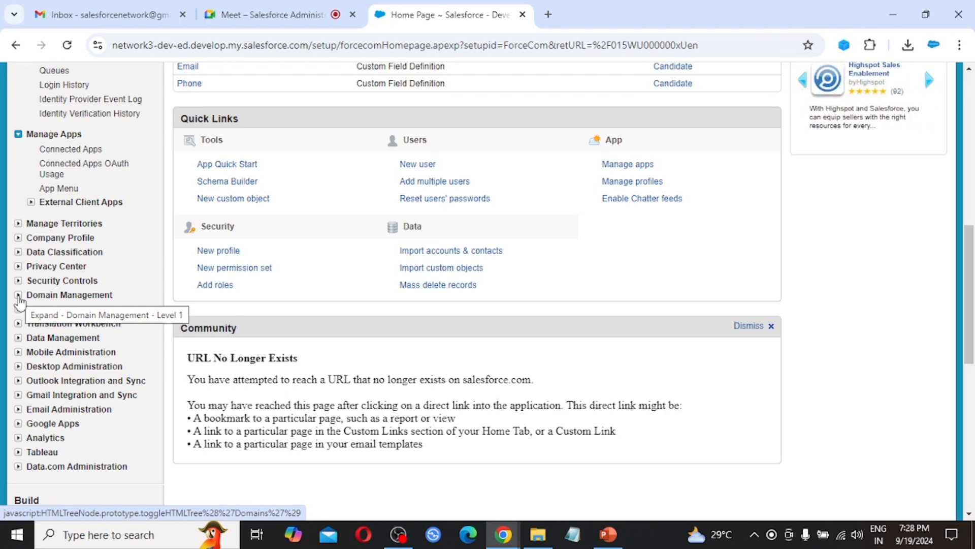
{"action": "left_click", "coordinate": [19, 296]}
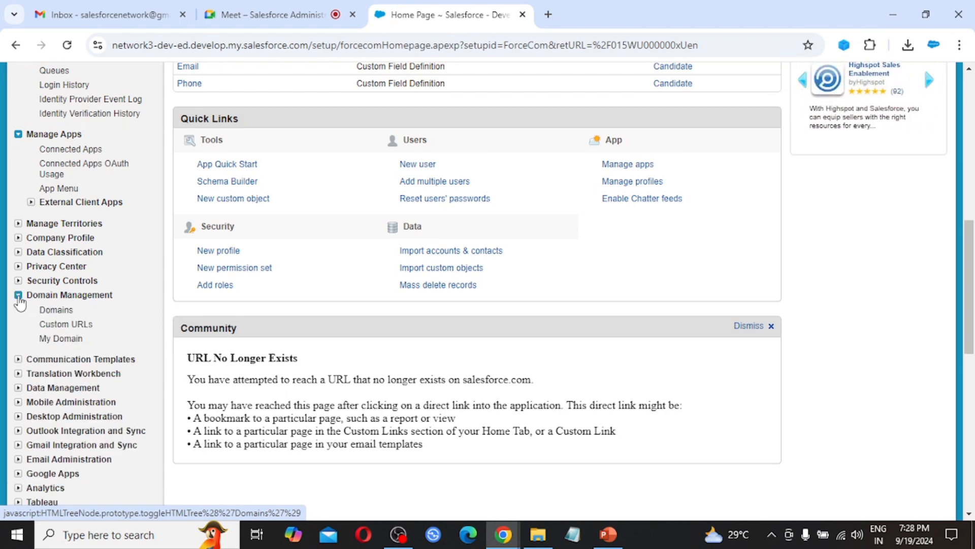
{"action": "left_click", "coordinate": [18, 296]}
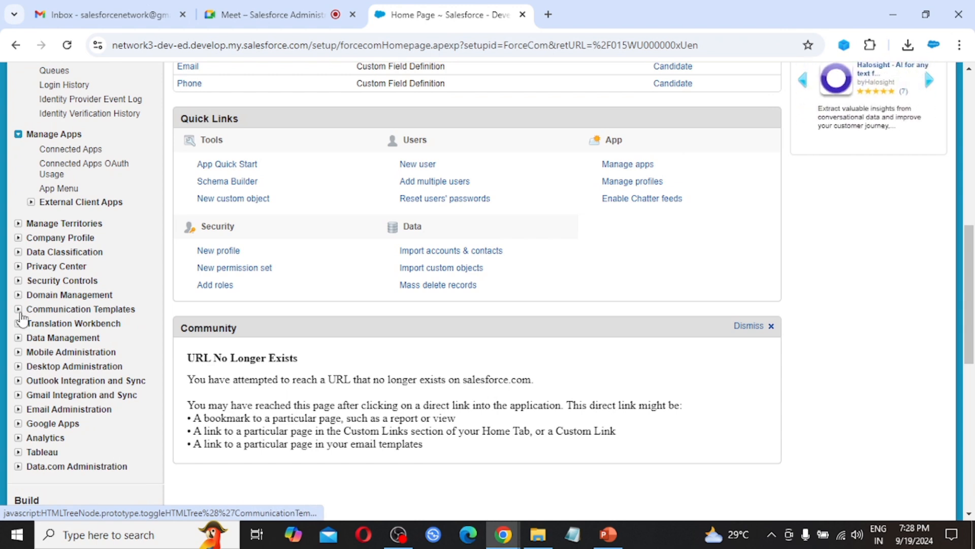
{"action": "left_click", "coordinate": [20, 315]}
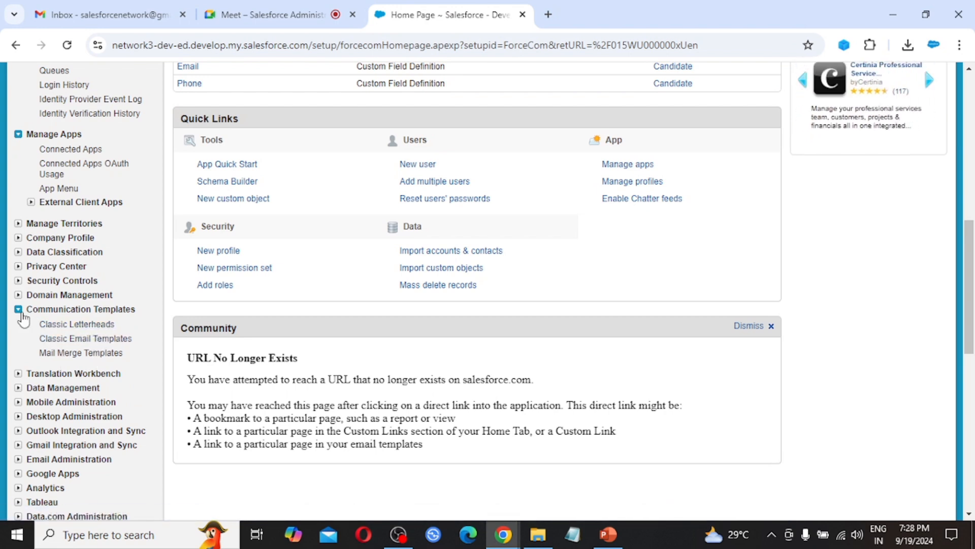
{"action": "left_click", "coordinate": [19, 310]}
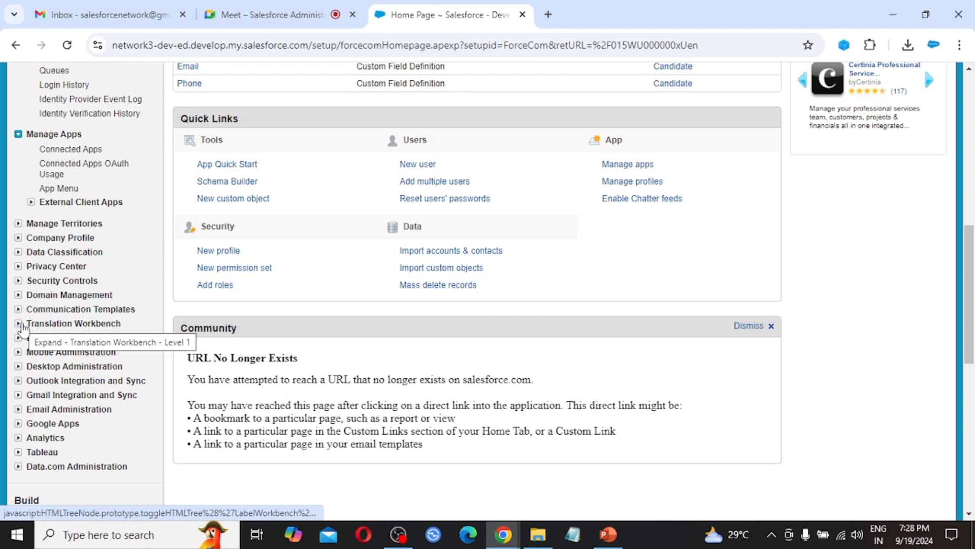
Step: Examine the Translation Workbench options and the Data Management tools down to Data Loader, leaving both categories collapsed
{"action": "left_click", "coordinate": [19, 324]}
{"action": "scroll", "coordinate": [51, 328], "scroll_direction": "down", "scroll_amount": 1}
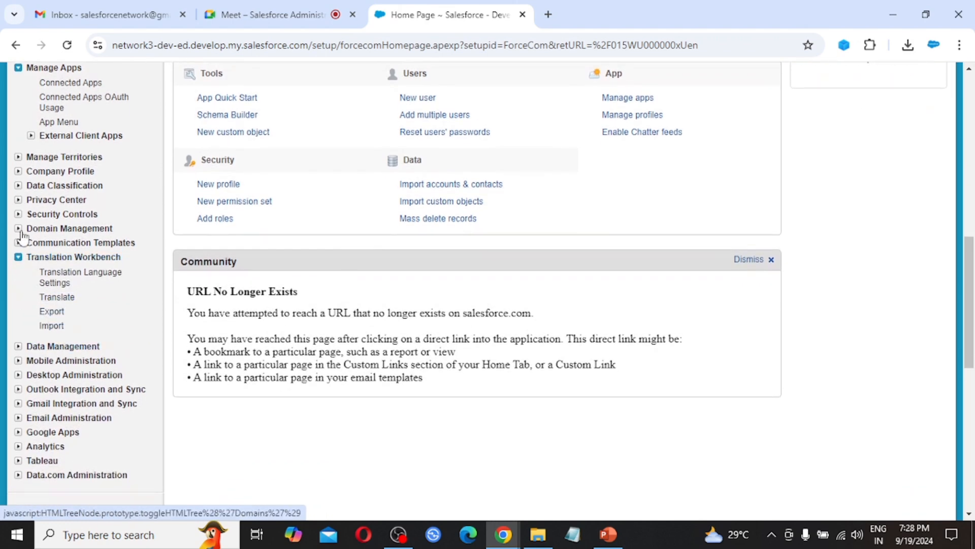
{"action": "left_click", "coordinate": [18, 257]}
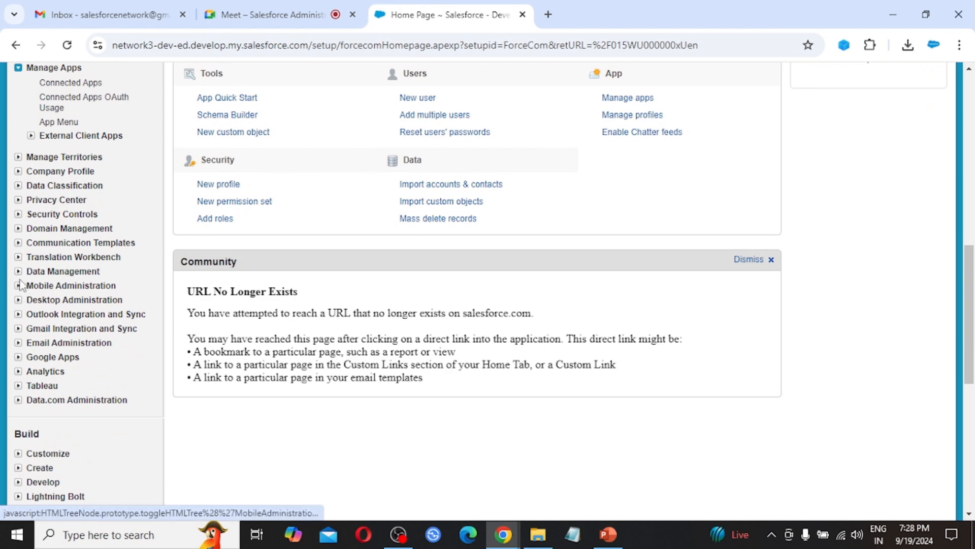
{"action": "left_click", "coordinate": [19, 277]}
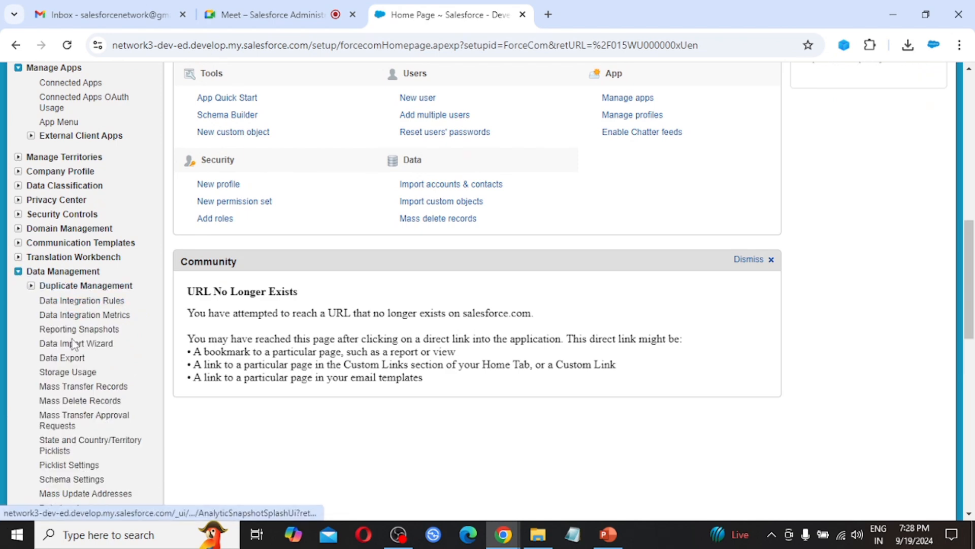
{"action": "scroll", "coordinate": [71, 342], "scroll_direction": "down", "scroll_amount": 1}
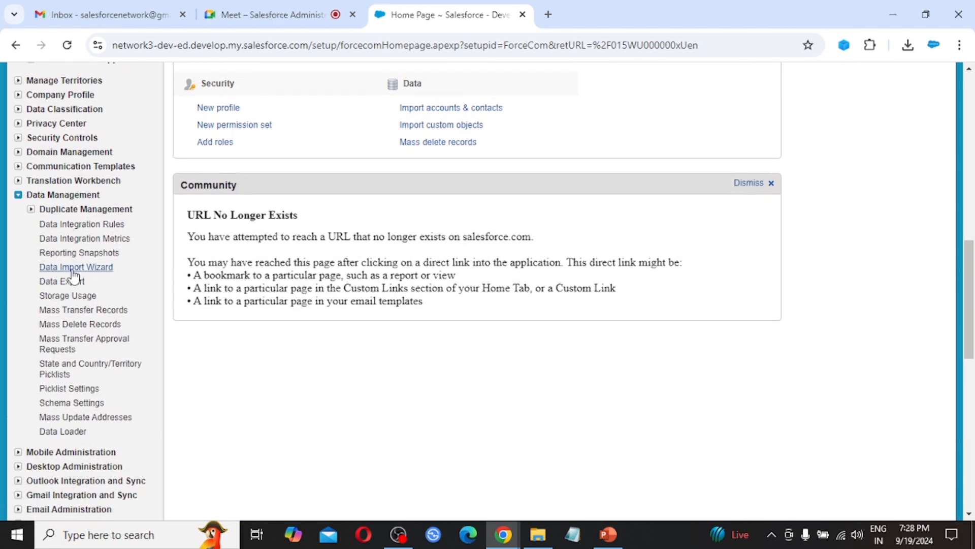
{"action": "left_click", "coordinate": [57, 281]}
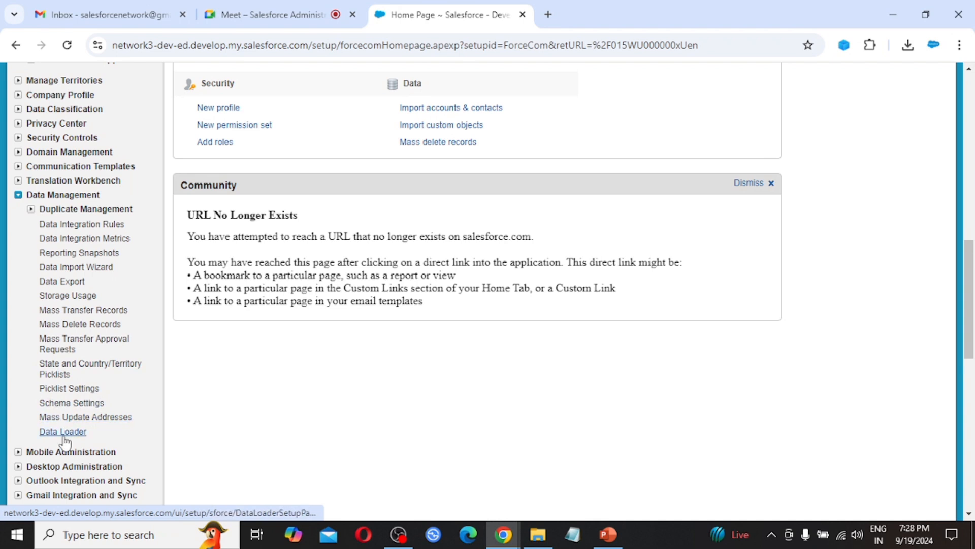
{"action": "left_click", "coordinate": [18, 195]}
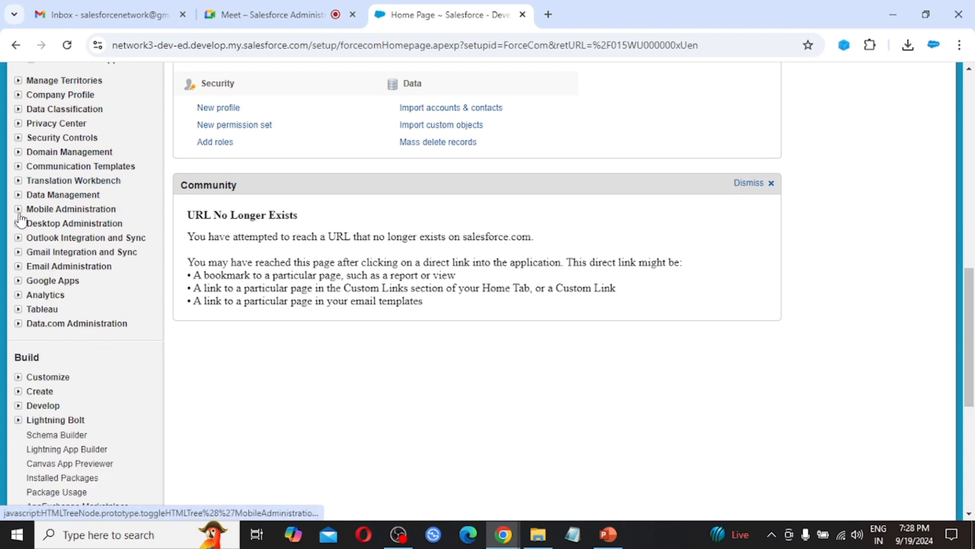
Step: Look through the Mobile Administration and Desktop Administration categories in turn, collapsing each one again
{"action": "left_click", "coordinate": [18, 209]}
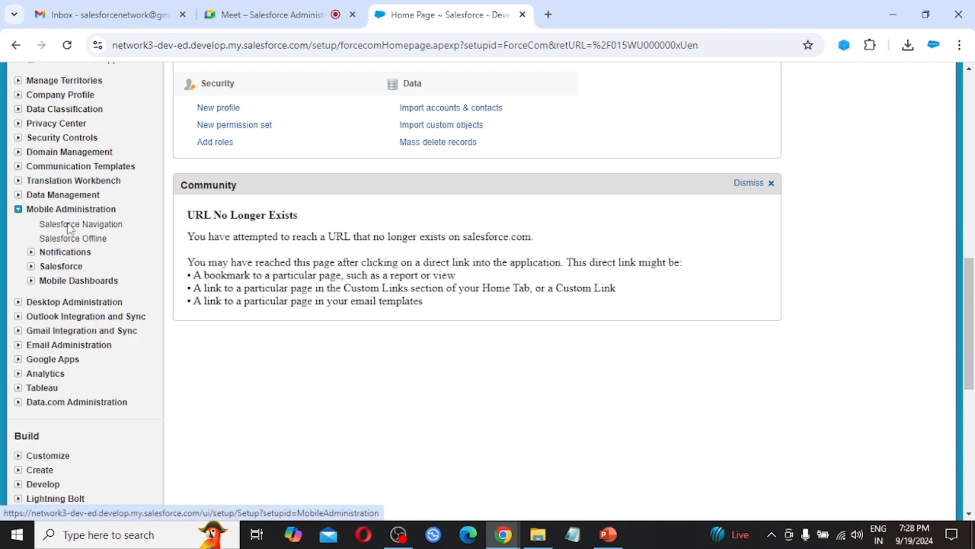
{"action": "left_click", "coordinate": [19, 210]}
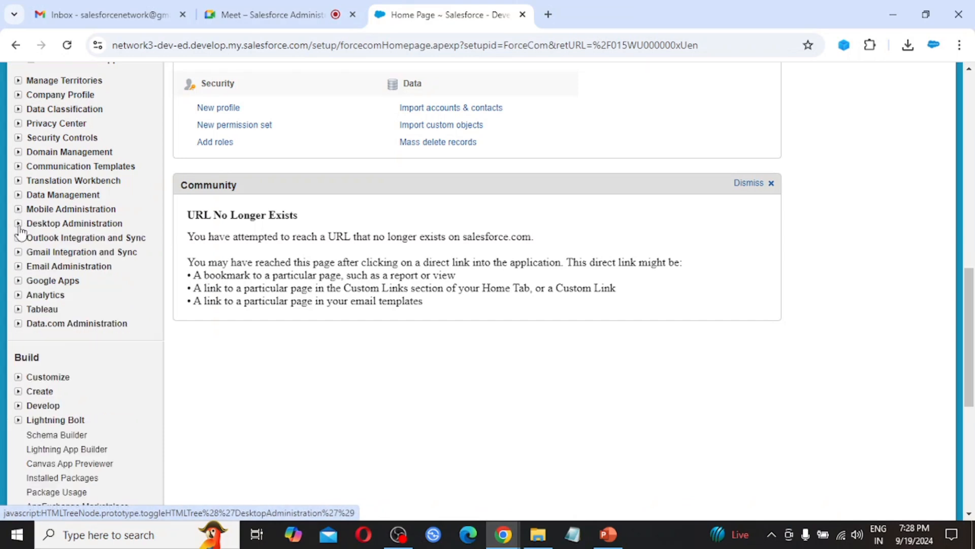
{"action": "left_click", "coordinate": [19, 225]}
{"action": "left_click", "coordinate": [18, 225]}
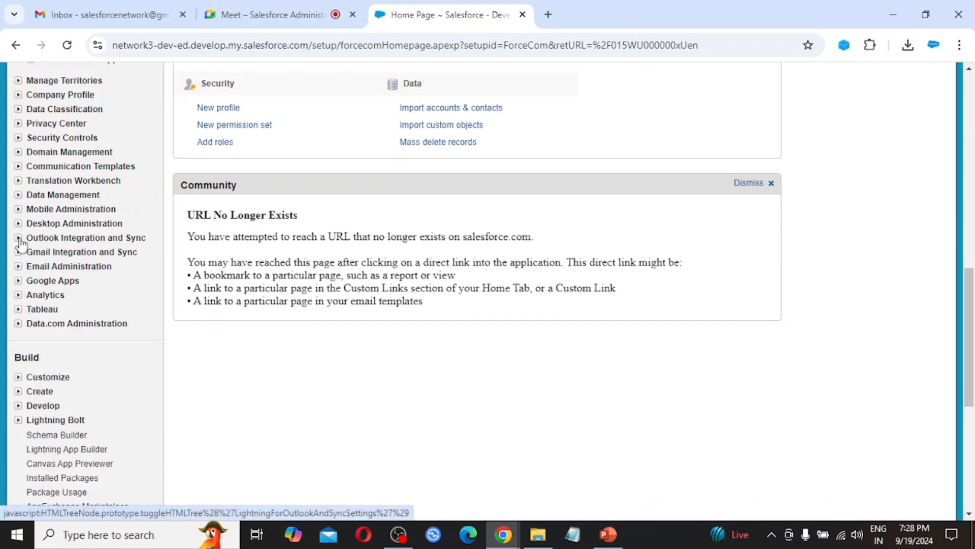
Step: View the options under Outlook Integration and Sync and Gmail Integration and Sync, collapsing each category after viewing it
{"action": "left_click", "coordinate": [19, 238]}
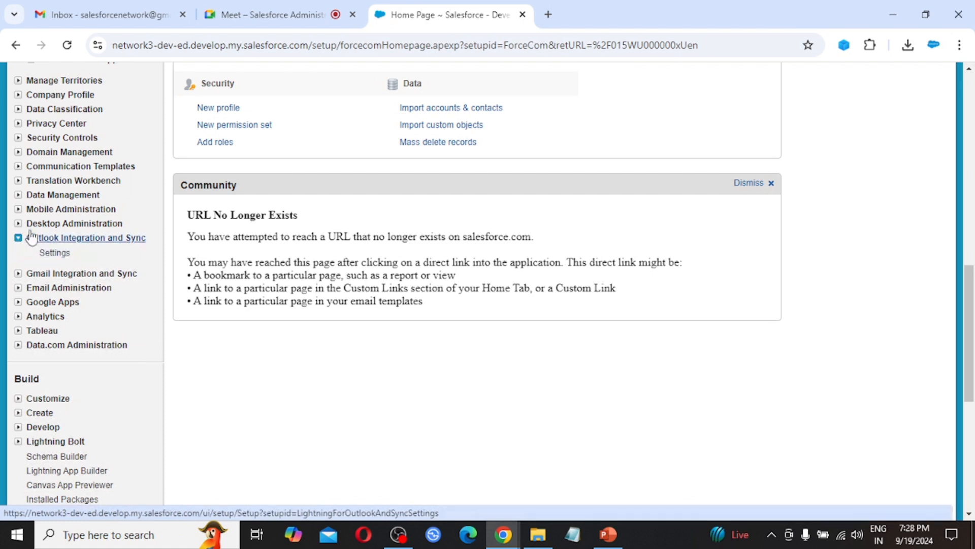
{"action": "left_click", "coordinate": [19, 238]}
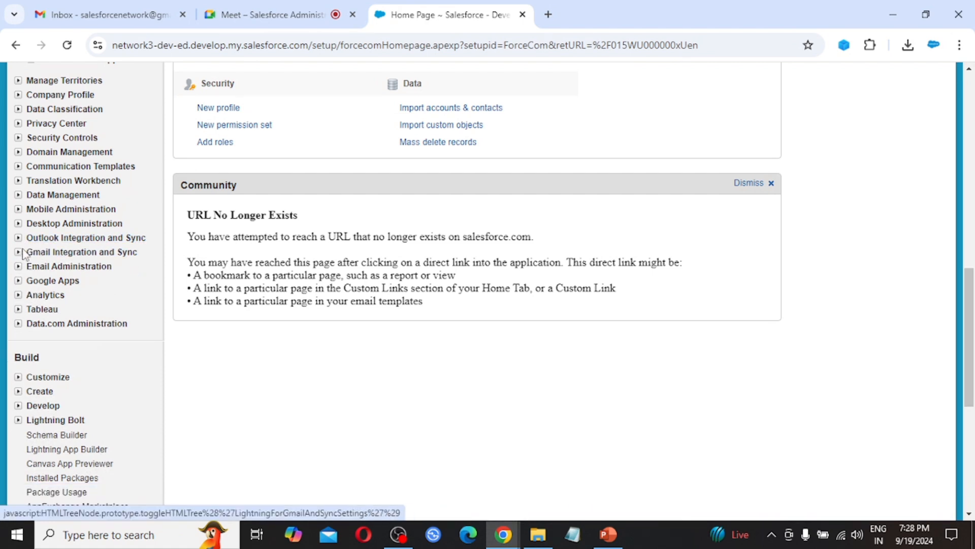
{"action": "left_click", "coordinate": [19, 252]}
{"action": "left_click", "coordinate": [18, 252]}
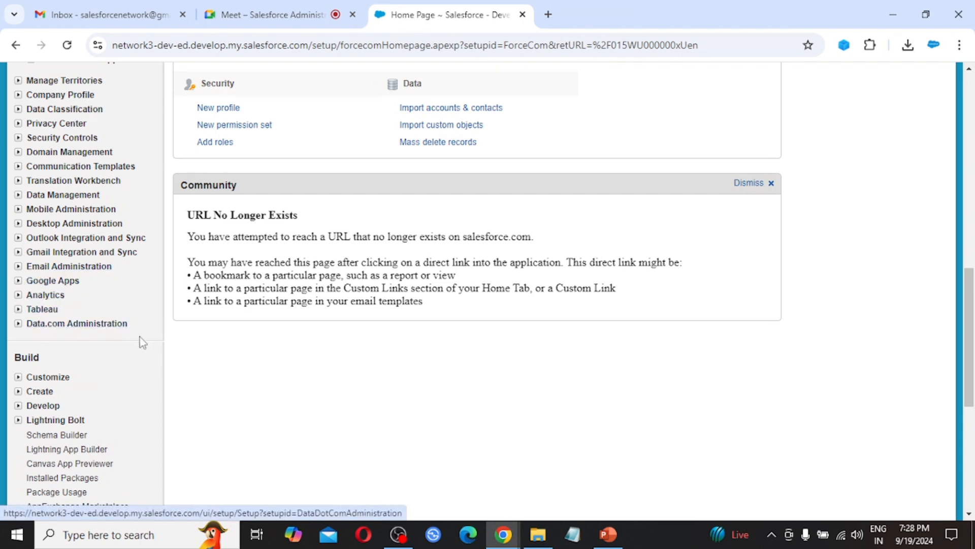
Step: Expand Customize under Build, read through its full list from Tab Names and Labels to User Interface, and collapse it
{"action": "scroll", "coordinate": [72, 338], "scroll_direction": "down", "scroll_amount": 2}
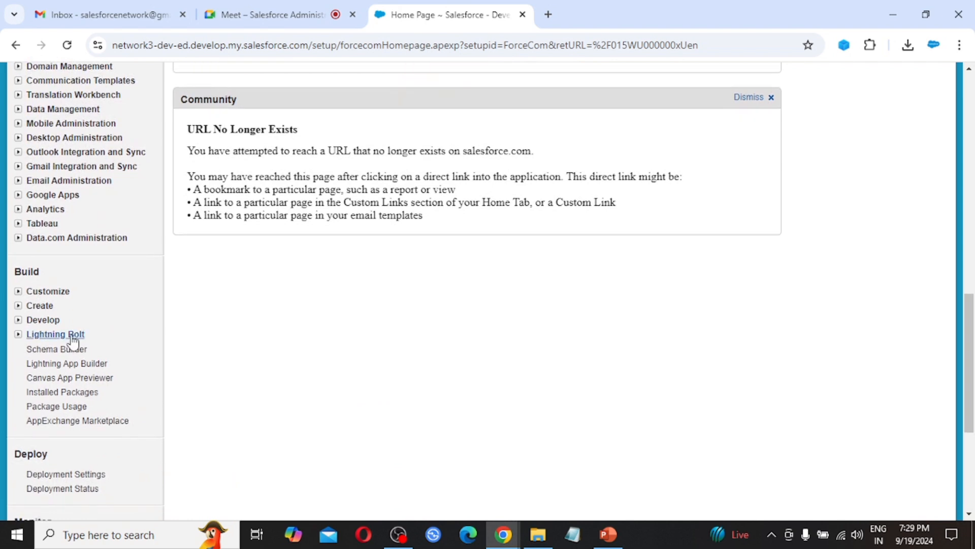
{"action": "scroll", "coordinate": [73, 340], "scroll_direction": "down", "scroll_amount": 2}
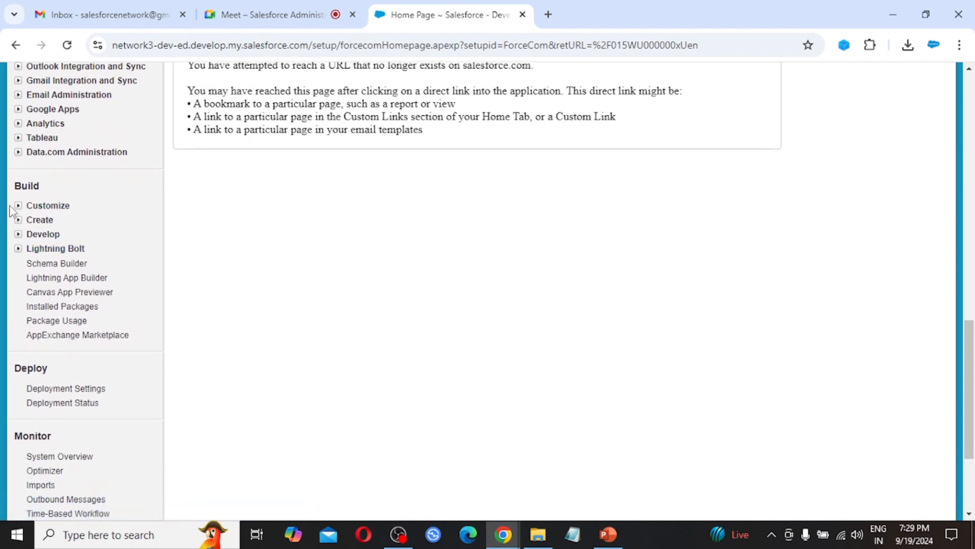
{"action": "left_click", "coordinate": [18, 207]}
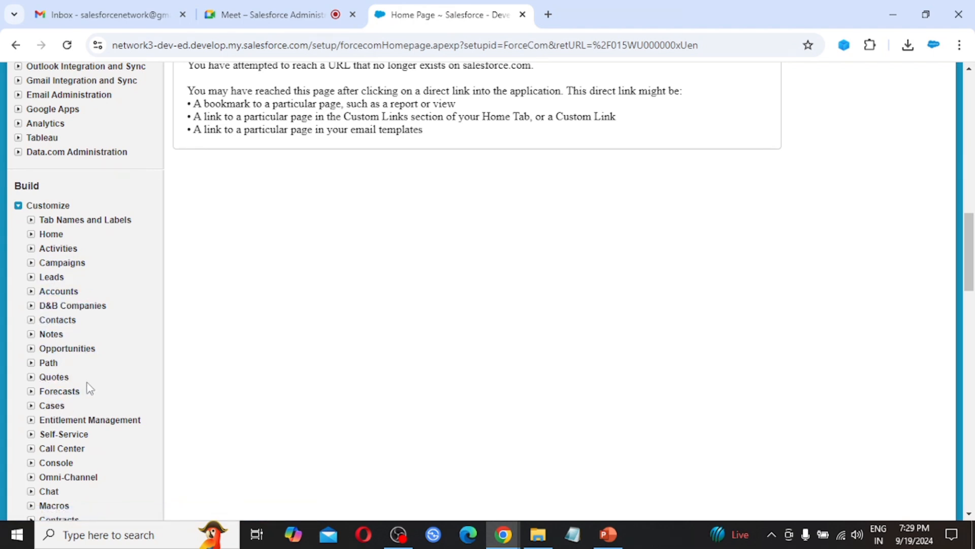
{"action": "scroll", "coordinate": [77, 430], "scroll_direction": "down", "scroll_amount": 1}
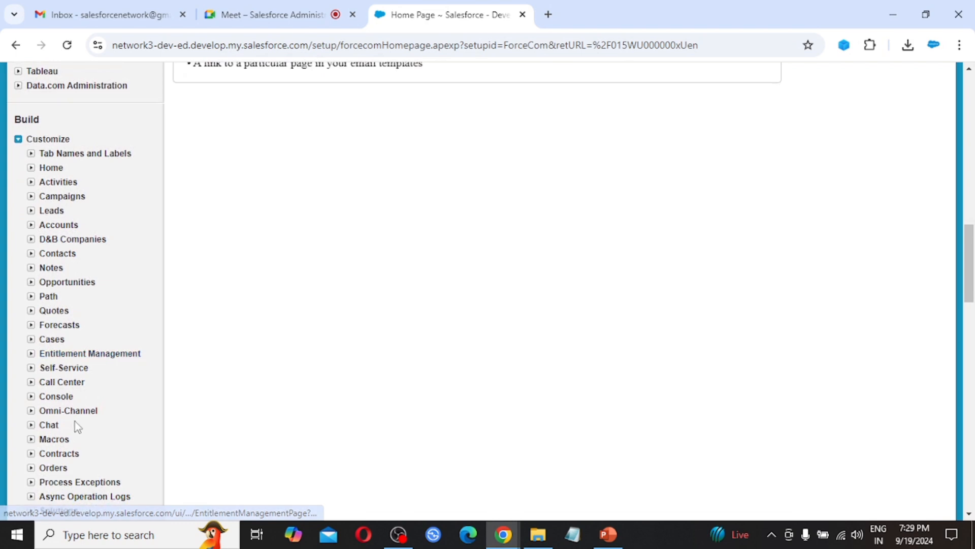
{"action": "scroll", "coordinate": [76, 429], "scroll_direction": "down", "scroll_amount": 1}
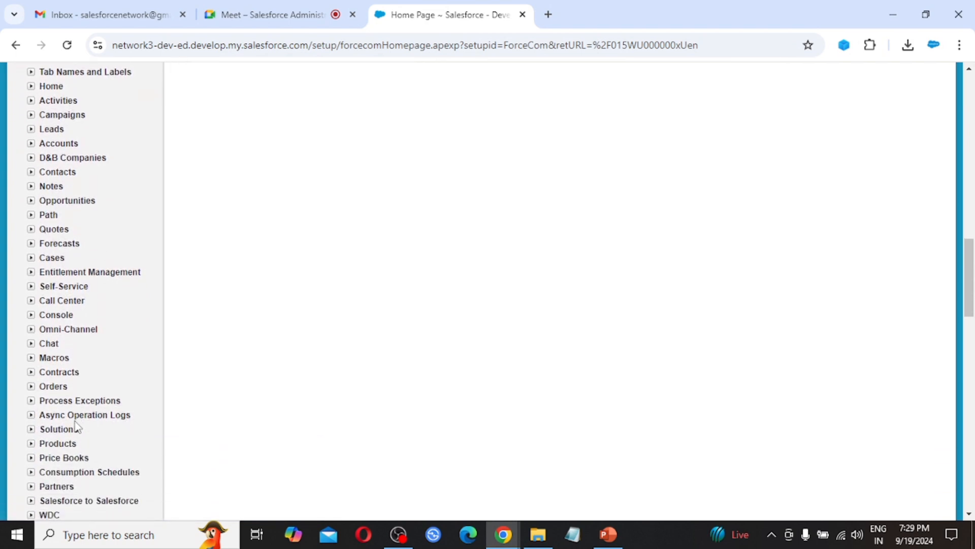
{"action": "scroll", "coordinate": [76, 427], "scroll_direction": "down", "scroll_amount": 2}
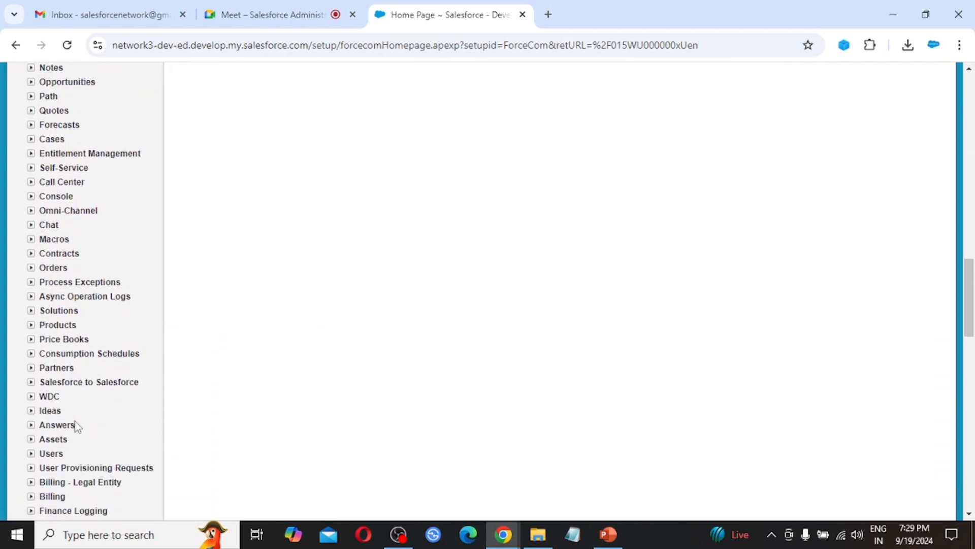
{"action": "scroll", "coordinate": [76, 427], "scroll_direction": "down", "scroll_amount": 1}
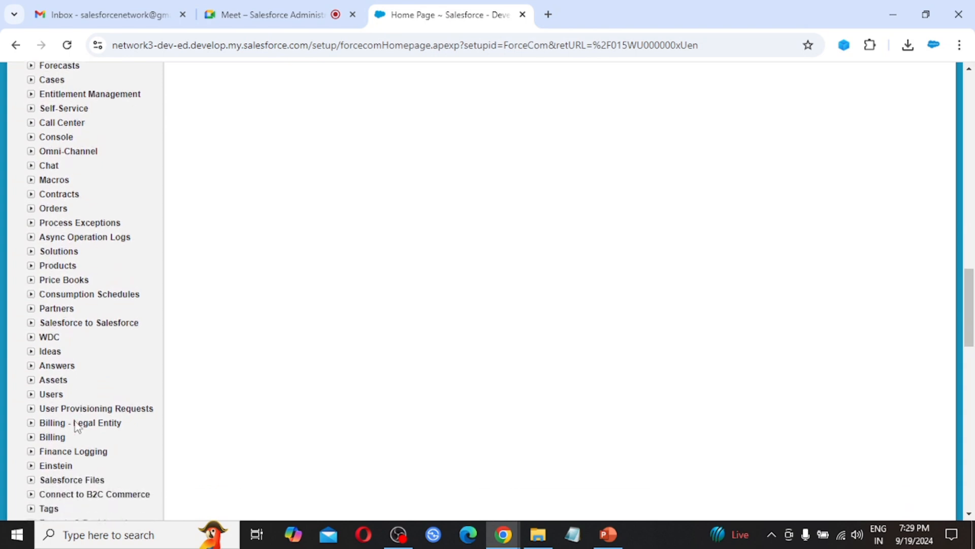
{"action": "scroll", "coordinate": [77, 426], "scroll_direction": "down", "scroll_amount": 4}
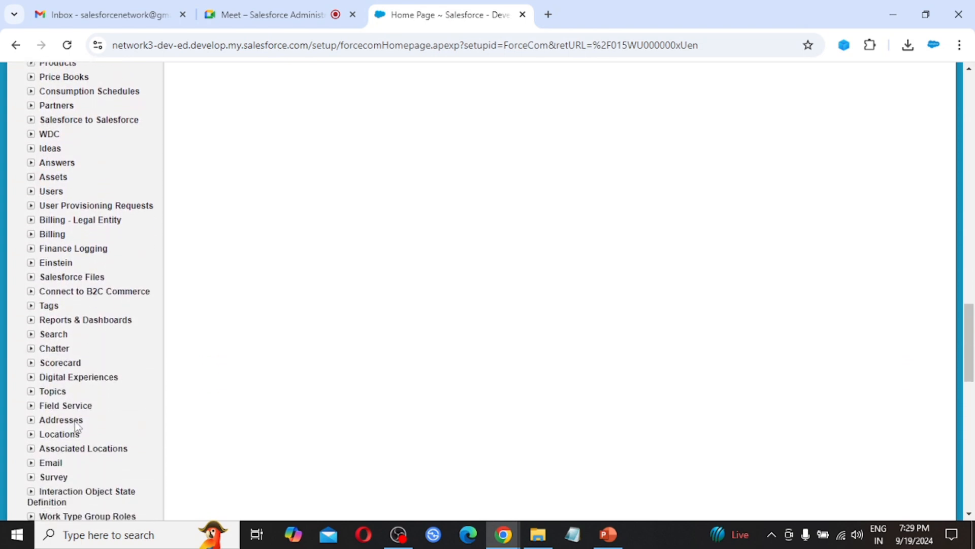
{"action": "scroll", "coordinate": [76, 427], "scroll_direction": "down", "scroll_amount": 6}
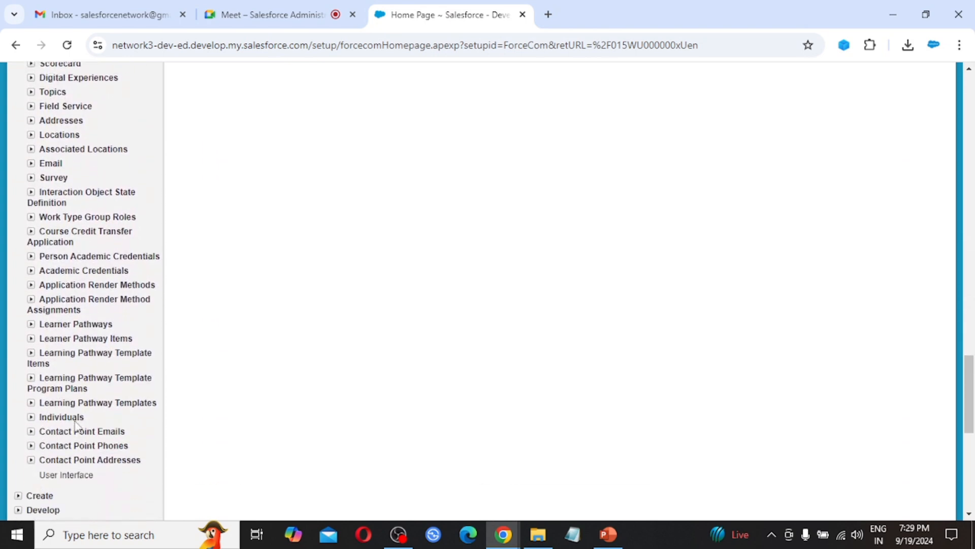
{"action": "scroll", "coordinate": [75, 426], "scroll_direction": "down", "scroll_amount": 5}
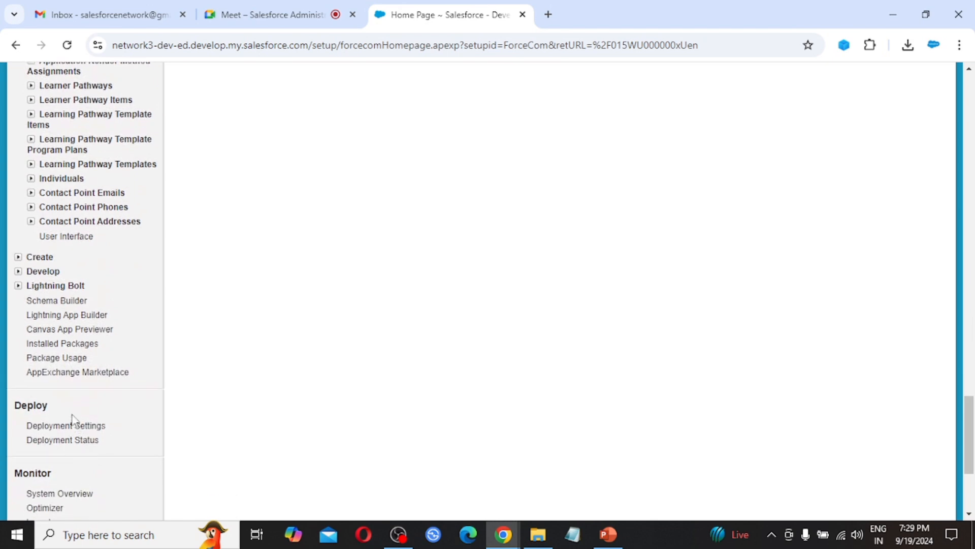
{"action": "scroll", "coordinate": [44, 264], "scroll_direction": "up", "scroll_amount": 5}
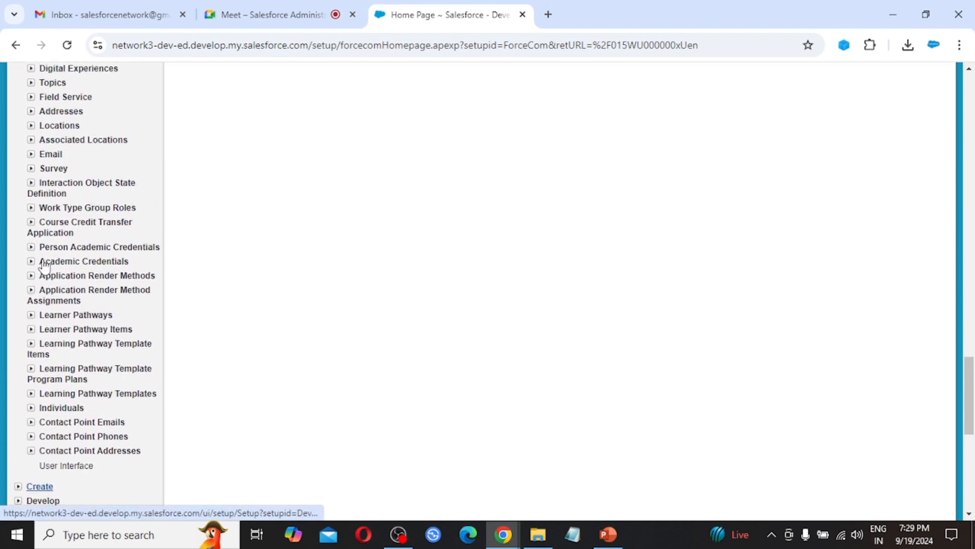
{"action": "scroll", "coordinate": [44, 263], "scroll_direction": "up", "scroll_amount": 15}
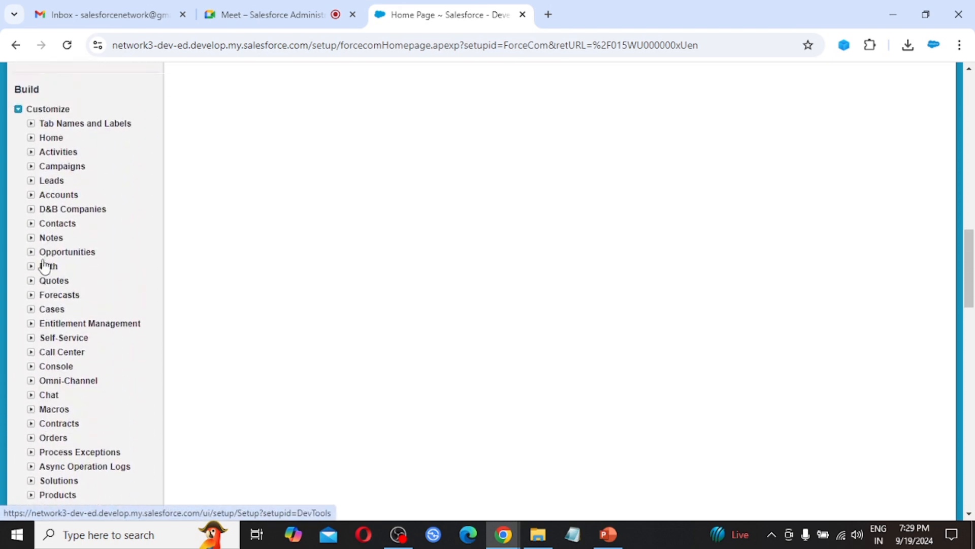
{"action": "scroll", "coordinate": [45, 265], "scroll_direction": "up", "scroll_amount": 2}
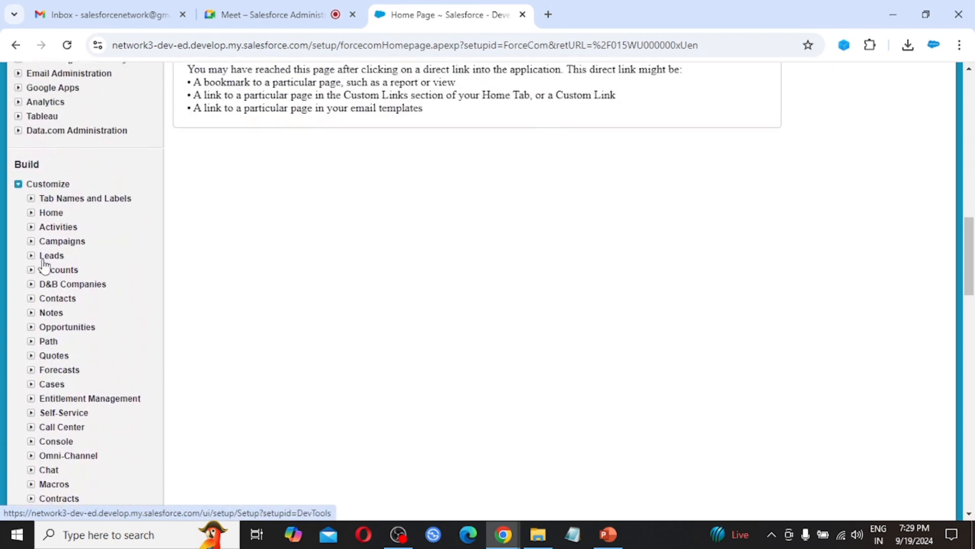
{"action": "left_click", "coordinate": [18, 187]}
Step: Expand the Create category and examine its options, including the Global Actions and Workflow & Approvals subcategories
{"action": "left_click", "coordinate": [19, 202]}
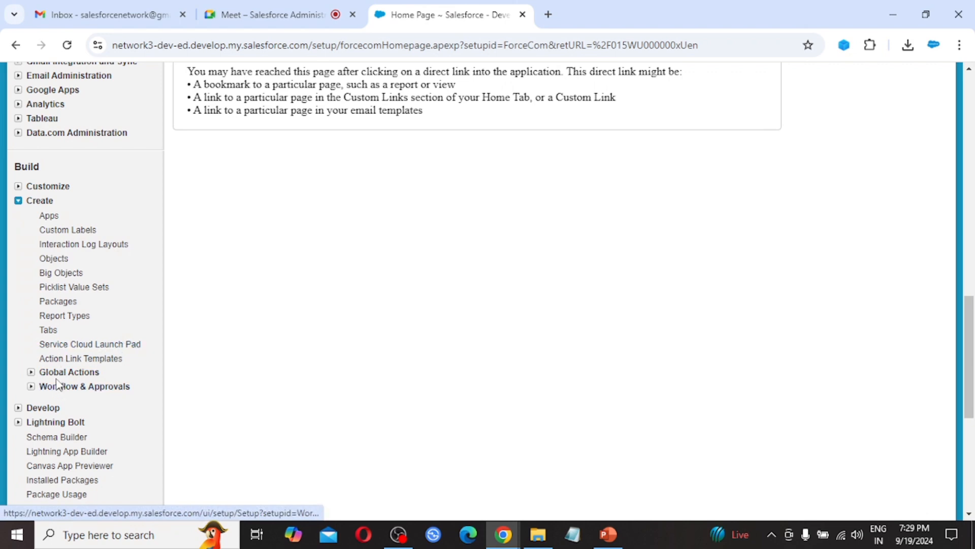
{"action": "left_click", "coordinate": [31, 373]}
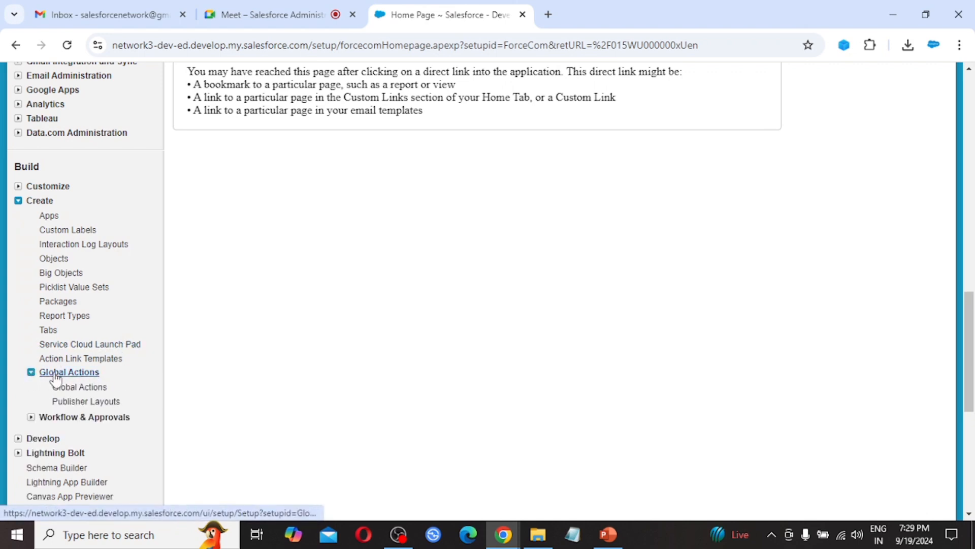
{"action": "left_click", "coordinate": [31, 417]}
{"action": "scroll", "coordinate": [89, 420], "scroll_direction": "down", "scroll_amount": 2}
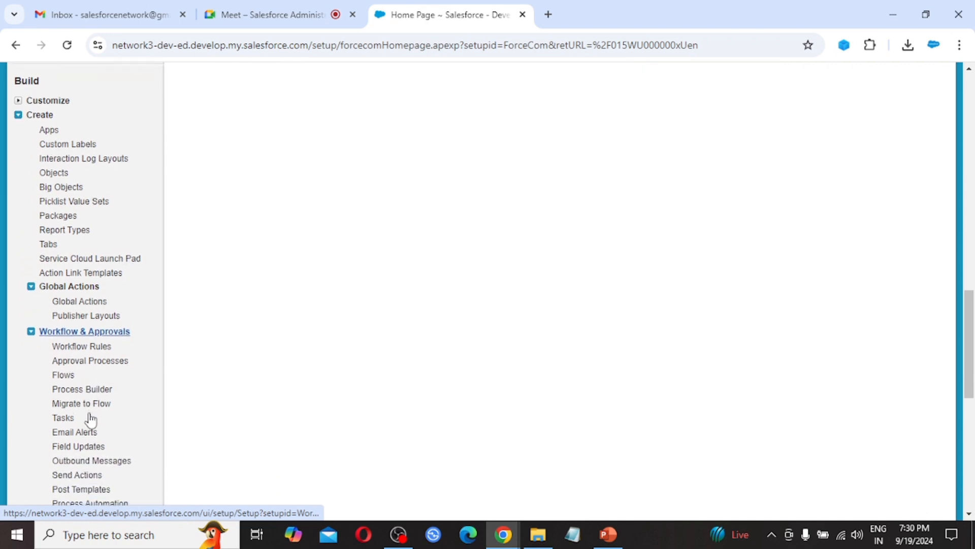
{"action": "scroll", "coordinate": [88, 462], "scroll_direction": "down", "scroll_amount": 3}
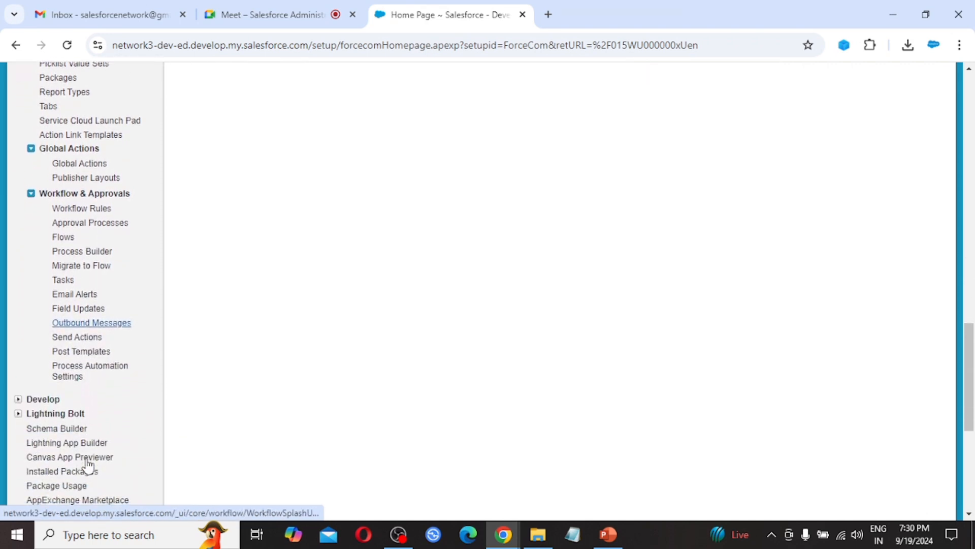
Step: Review the Develop options, collapse that category, and look through the Deploy and Monitor sections
{"action": "left_click", "coordinate": [18, 400]}
{"action": "scroll", "coordinate": [99, 399], "scroll_direction": "down", "scroll_amount": 3}
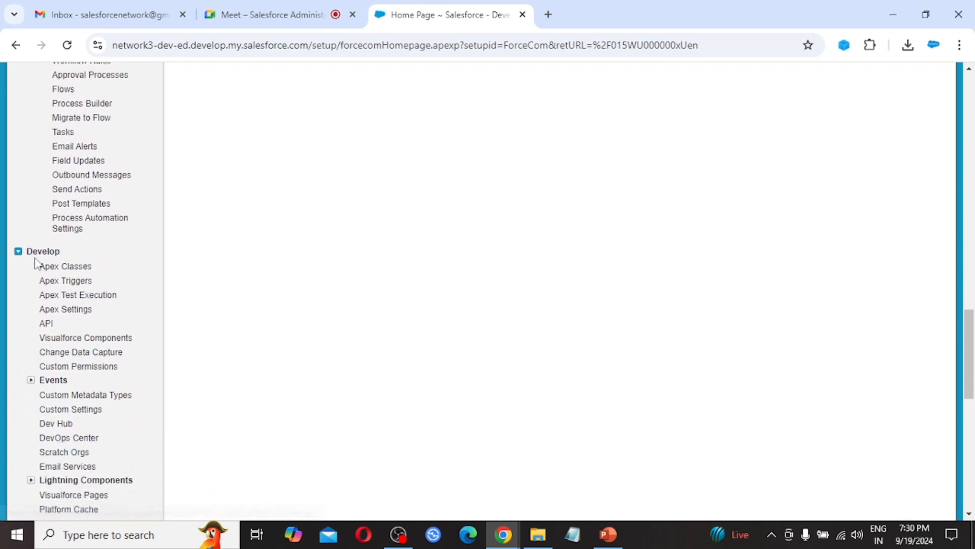
{"action": "left_click", "coordinate": [18, 252]}
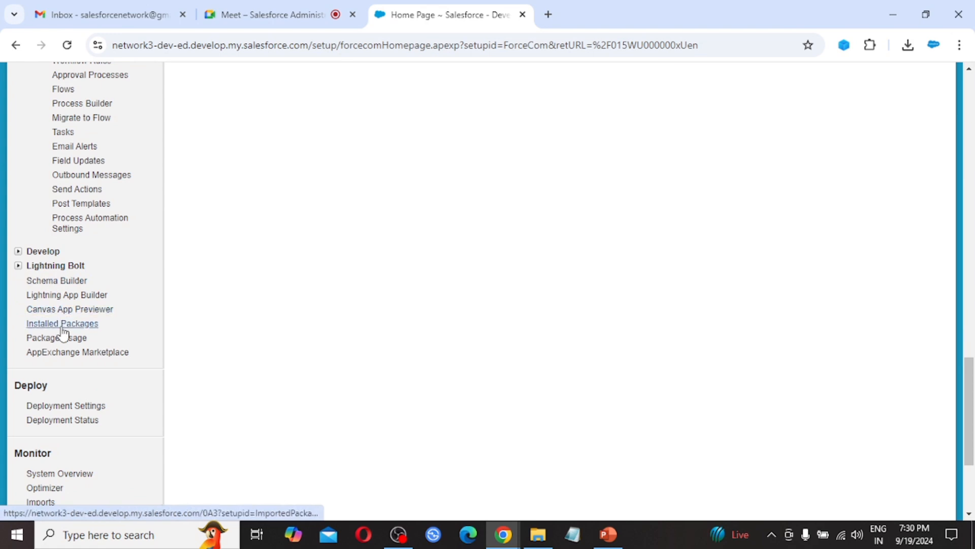
{"action": "scroll", "coordinate": [67, 366], "scroll_direction": "down", "scroll_amount": 2}
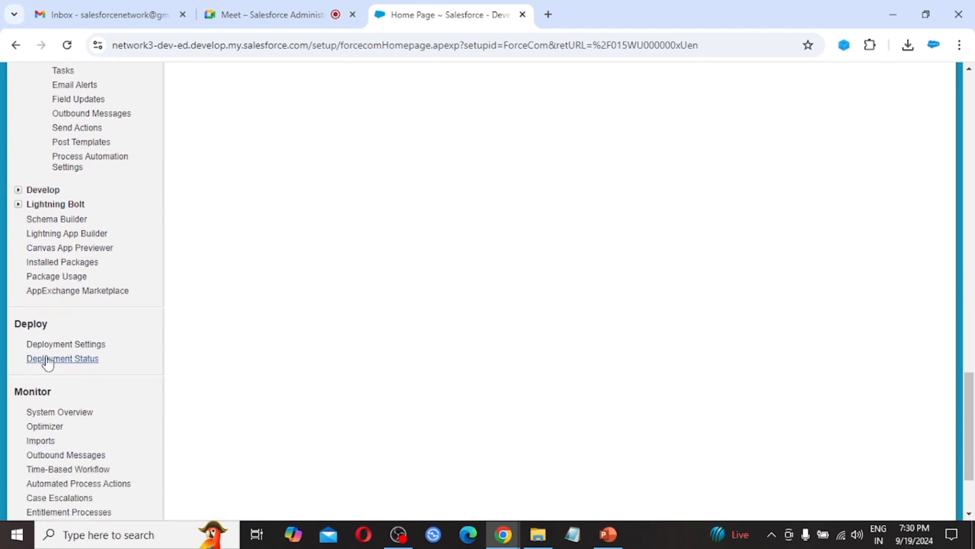
{"action": "scroll", "coordinate": [54, 416], "scroll_direction": "down", "scroll_amount": 2}
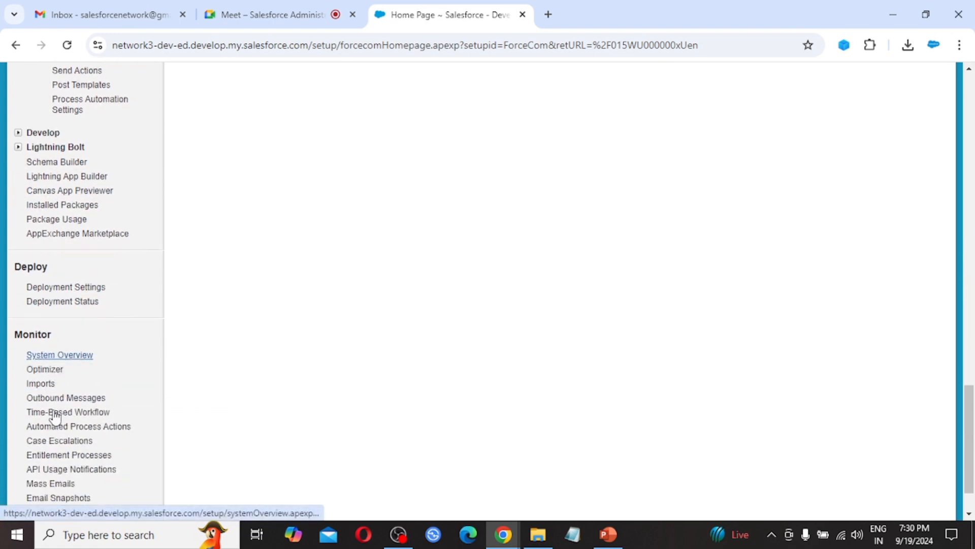
{"action": "scroll", "coordinate": [55, 416], "scroll_direction": "down", "scroll_amount": 2}
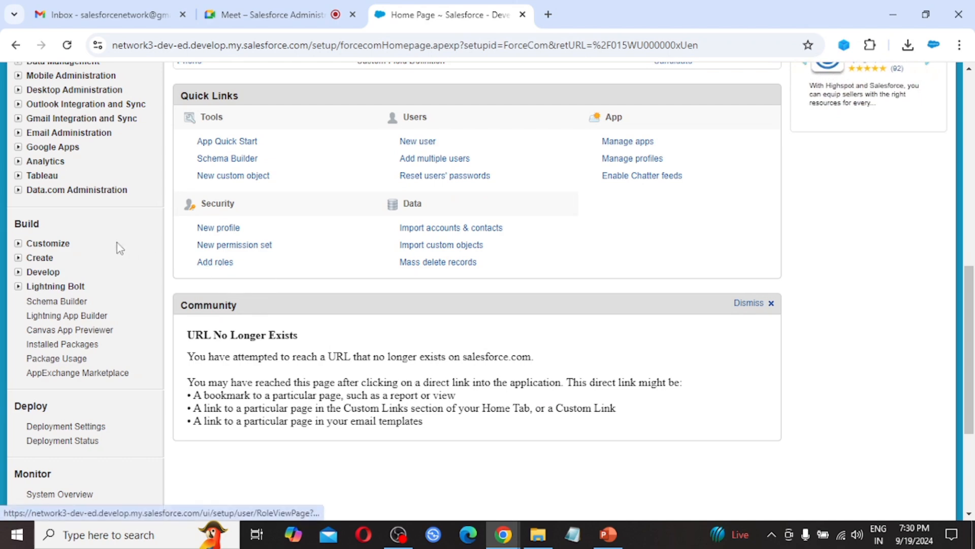
Step: Reload the Setup home page and expand the Create category under Build
{"action": "scroll", "coordinate": [87, 235], "scroll_direction": "up", "scroll_amount": 10}
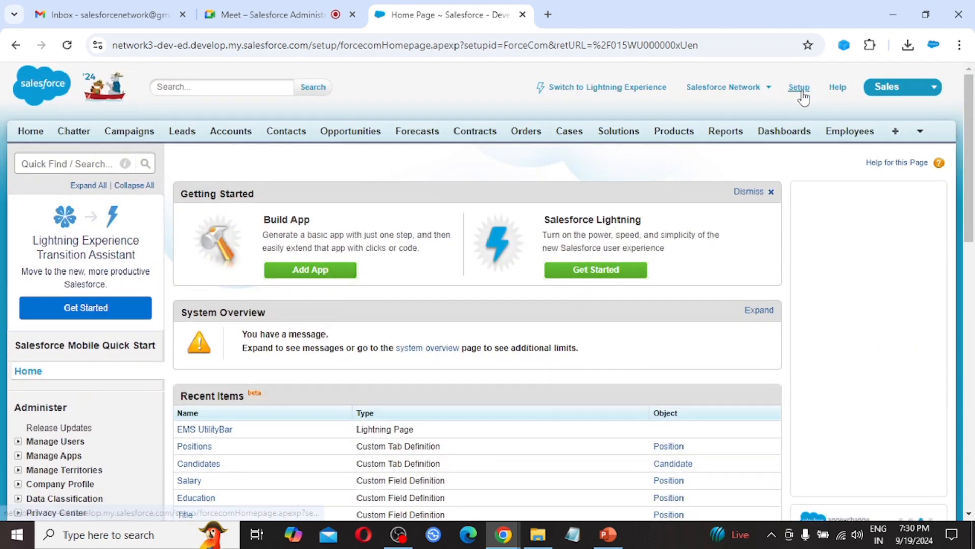
{"action": "left_click", "coordinate": [799, 88]}
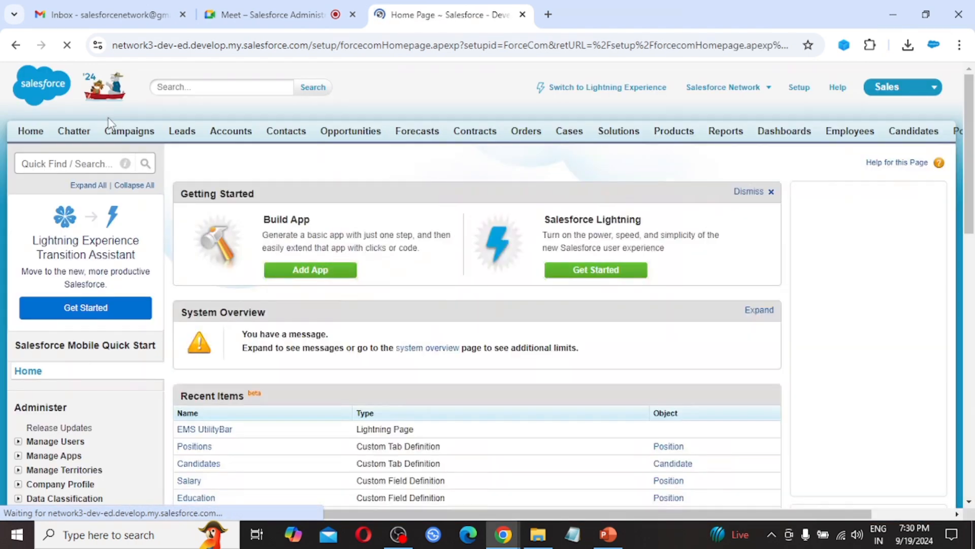
{"action": "scroll", "coordinate": [50, 412], "scroll_direction": "down", "scroll_amount": 5}
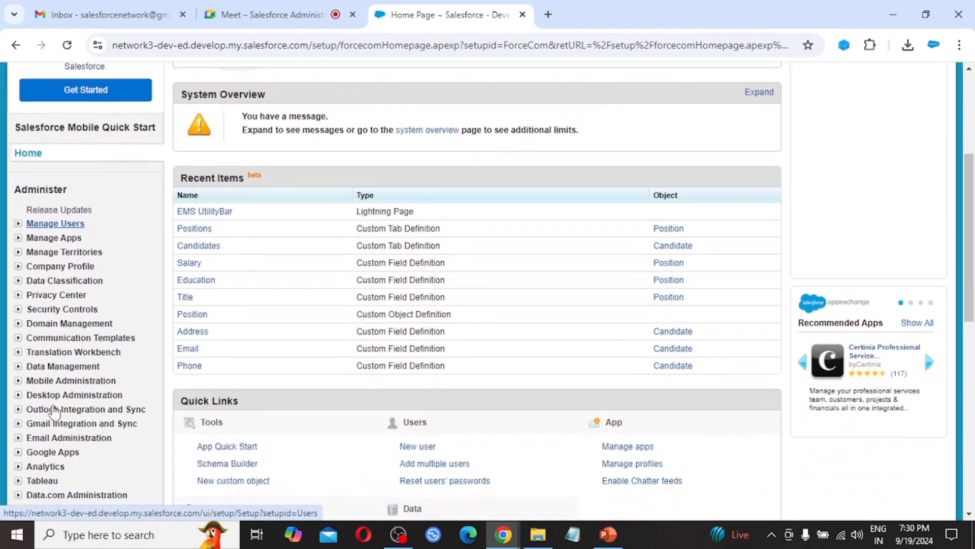
{"action": "scroll", "coordinate": [55, 412], "scroll_direction": "down", "scroll_amount": 3}
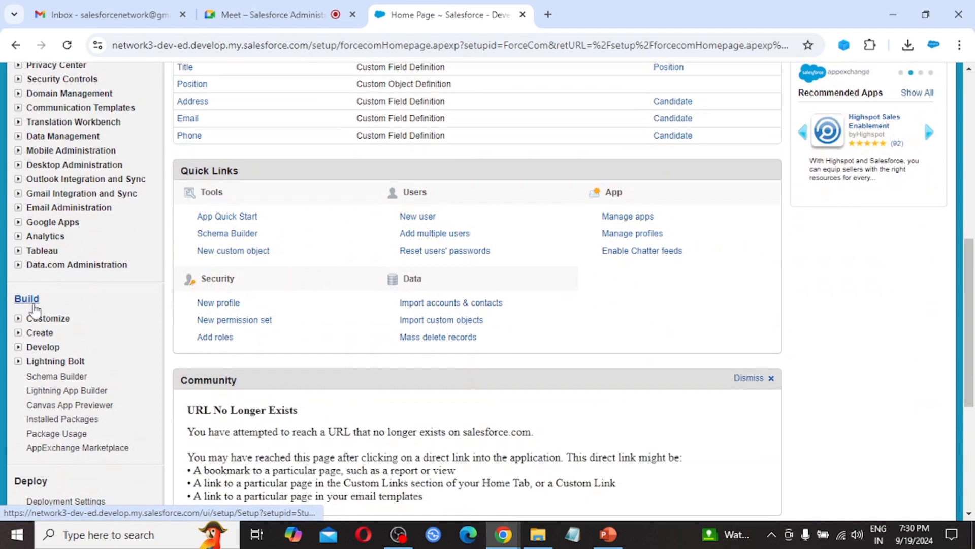
{"action": "scroll", "coordinate": [55, 308], "scroll_direction": "down", "scroll_amount": 1}
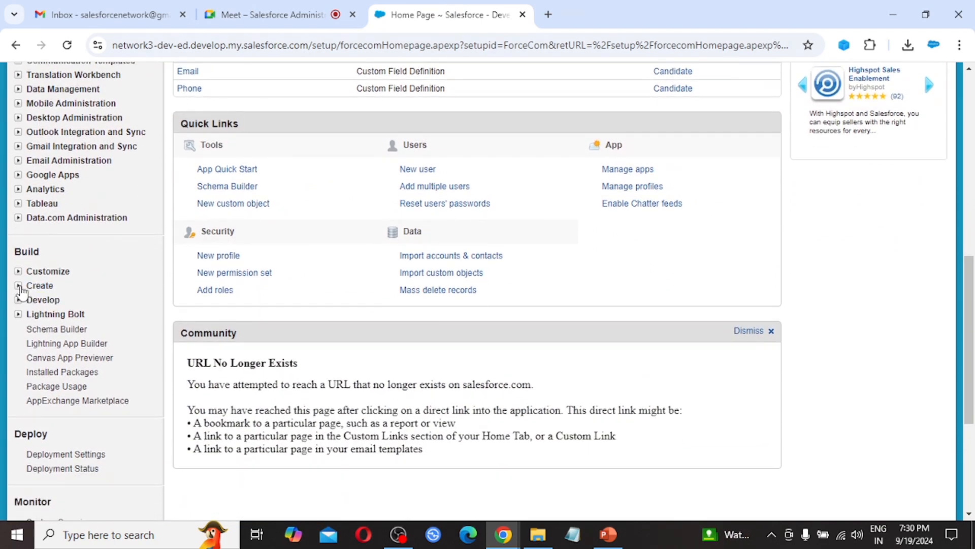
{"action": "left_click", "coordinate": [19, 286]}
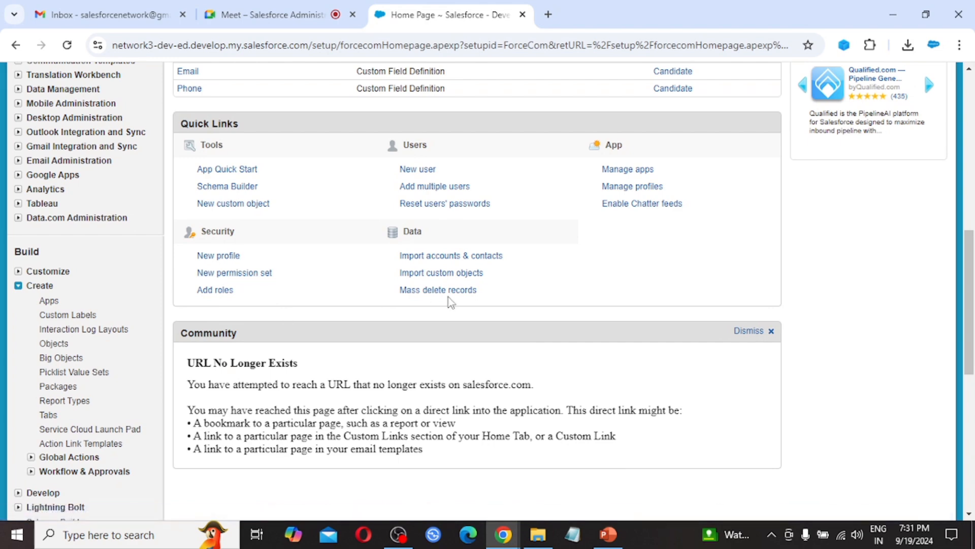
Step: Open the Apps page from the Create category and look over the list of existing apps
{"action": "scroll", "coordinate": [451, 303], "scroll_direction": "up", "scroll_amount": 6}
{"action": "scroll", "coordinate": [451, 303], "scroll_direction": "up", "scroll_amount": 4}
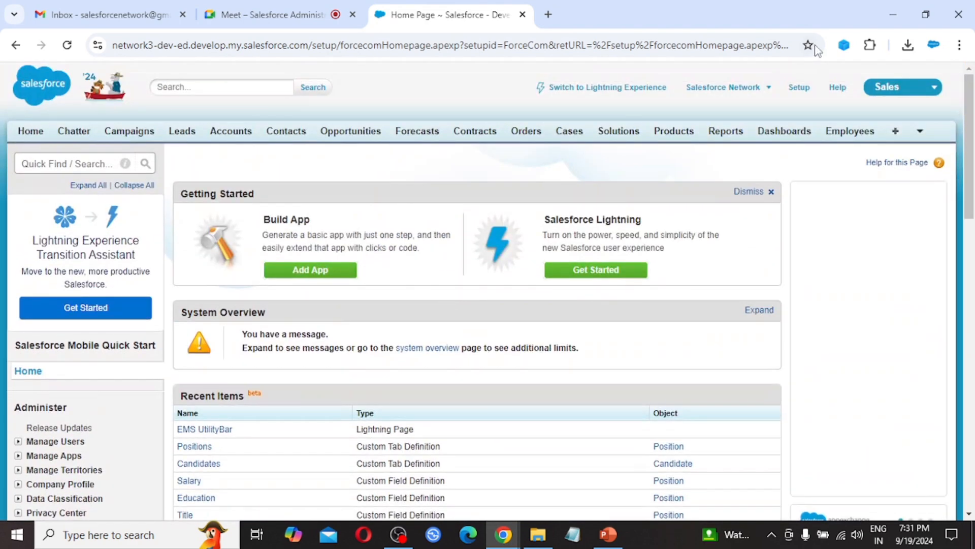
{"action": "scroll", "coordinate": [546, 352], "scroll_direction": "down", "scroll_amount": 4}
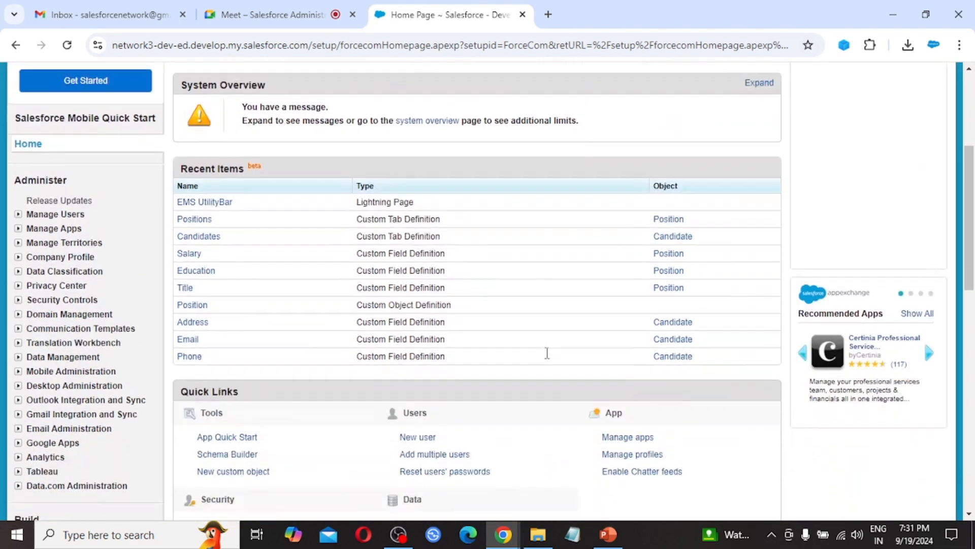
{"action": "scroll", "coordinate": [547, 353], "scroll_direction": "down", "scroll_amount": 5}
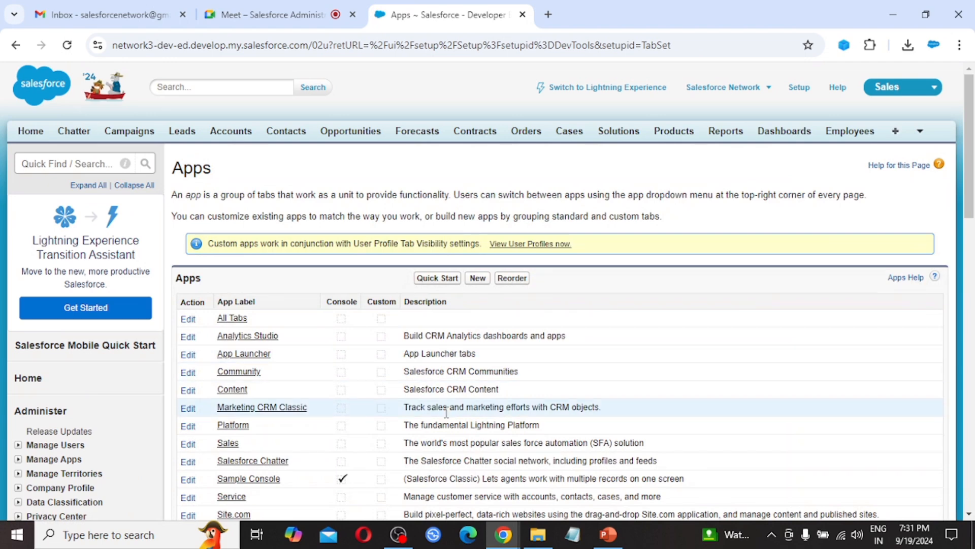
{"action": "scroll", "coordinate": [430, 420], "scroll_direction": "down", "scroll_amount": 1}
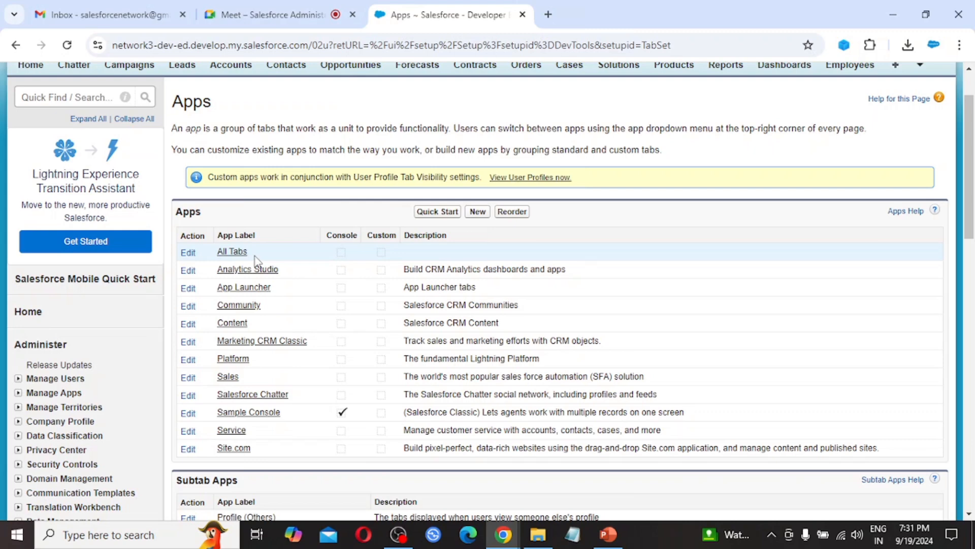
Step: Start creating a new app from the Apps list and choose the Custom app type
{"action": "scroll", "coordinate": [316, 395], "scroll_direction": "down", "scroll_amount": 1}
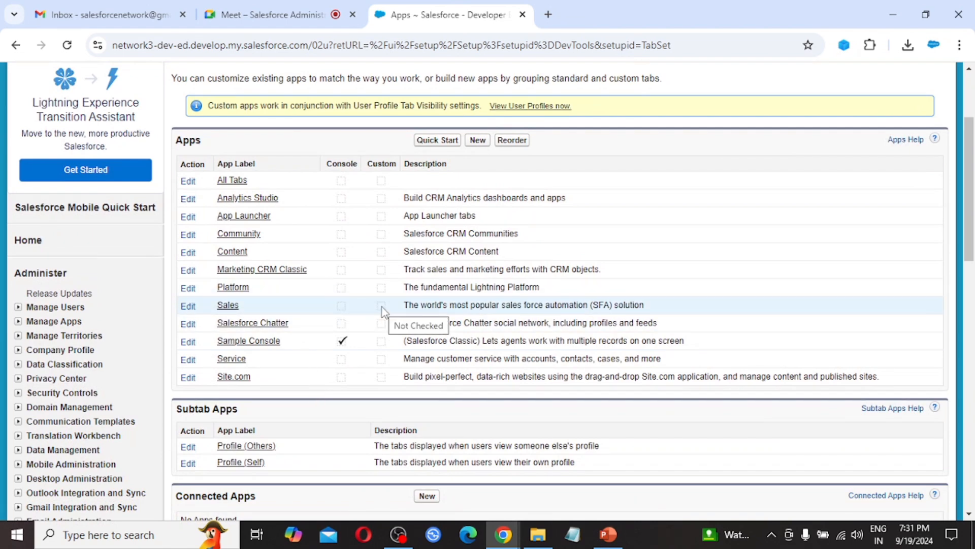
{"action": "scroll", "coordinate": [365, 299], "scroll_direction": "up", "scroll_amount": 3}
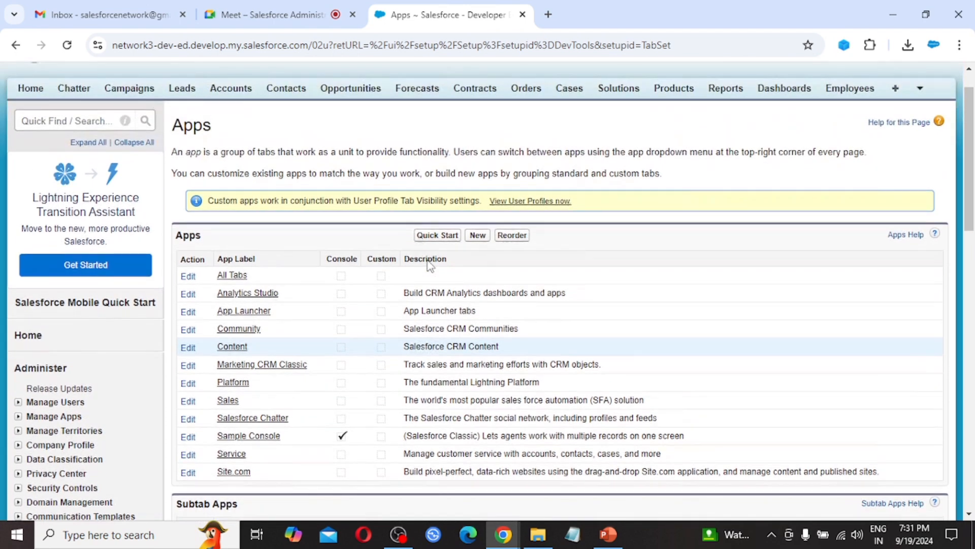
{"action": "left_click", "coordinate": [477, 239]}
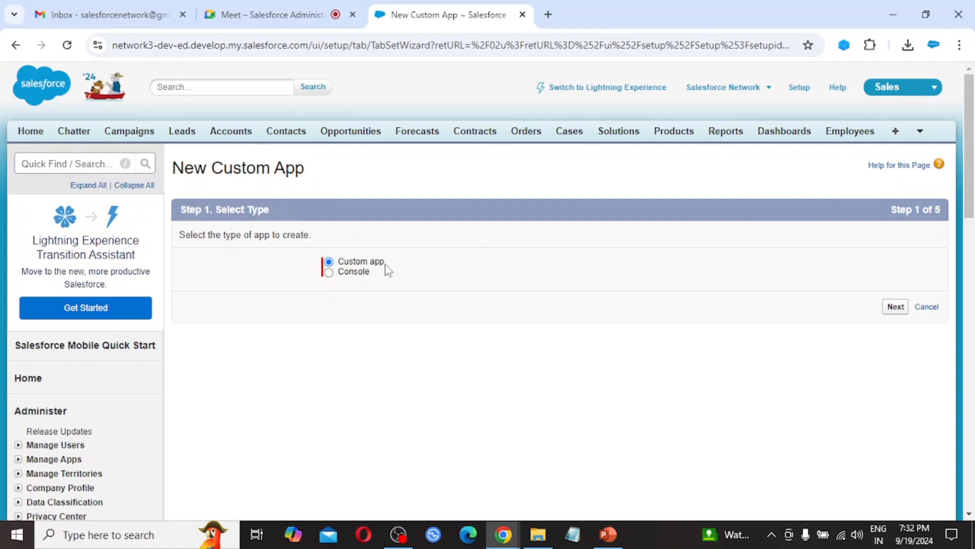
{"action": "left_click", "coordinate": [895, 307]}
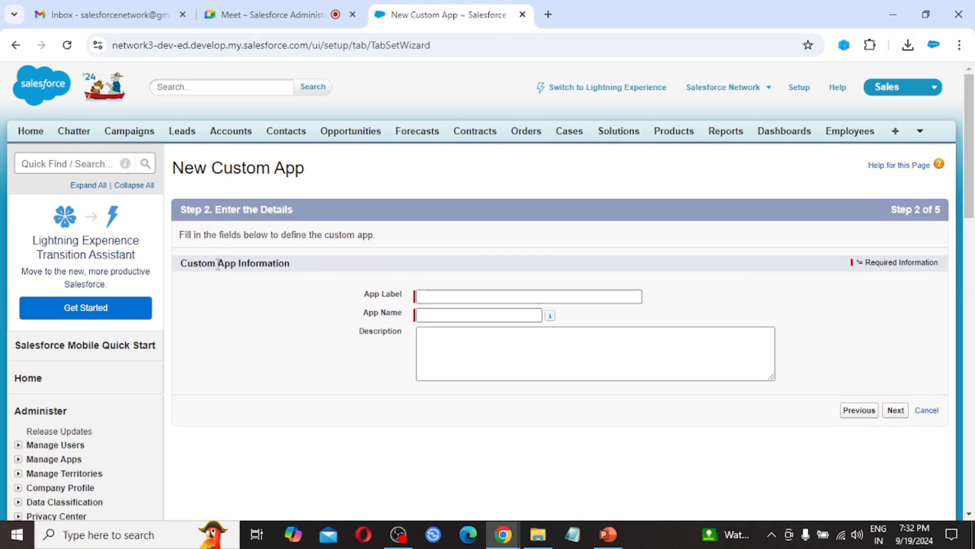
Step: Set the app label and name to IMS, with the description "This is an Institute Management System Application", and continue
{"action": "left_click", "coordinate": [431, 295]}
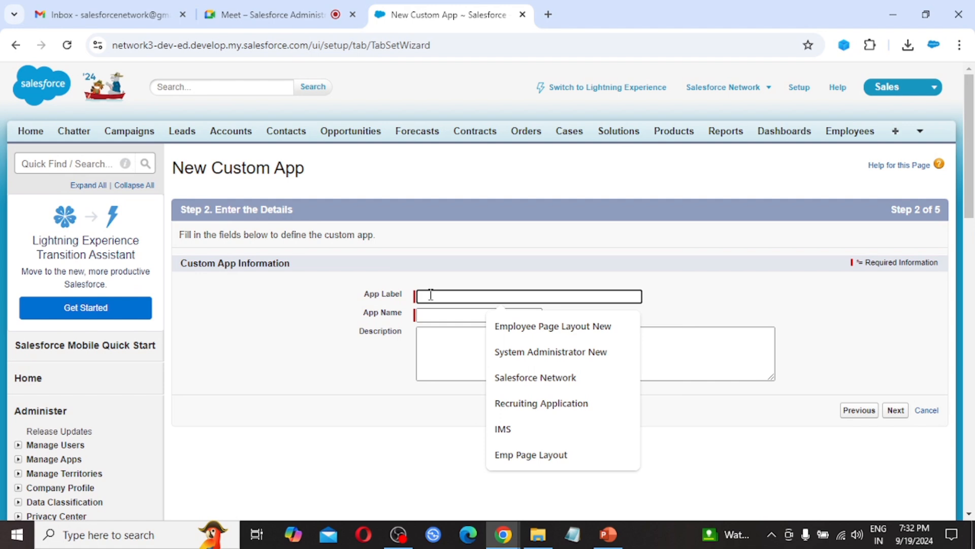
{"action": "type", "text": "IMS"}
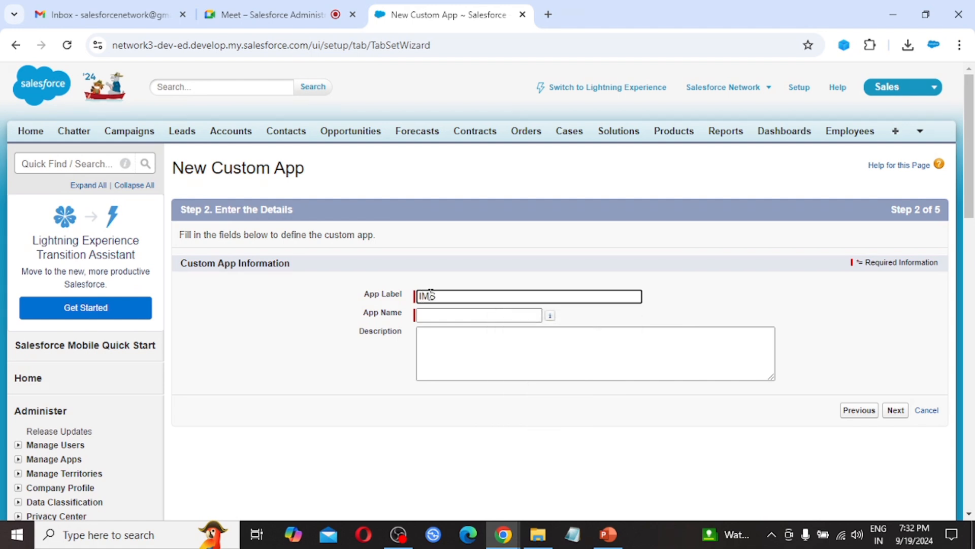
{"action": "key", "text": "Tab"}
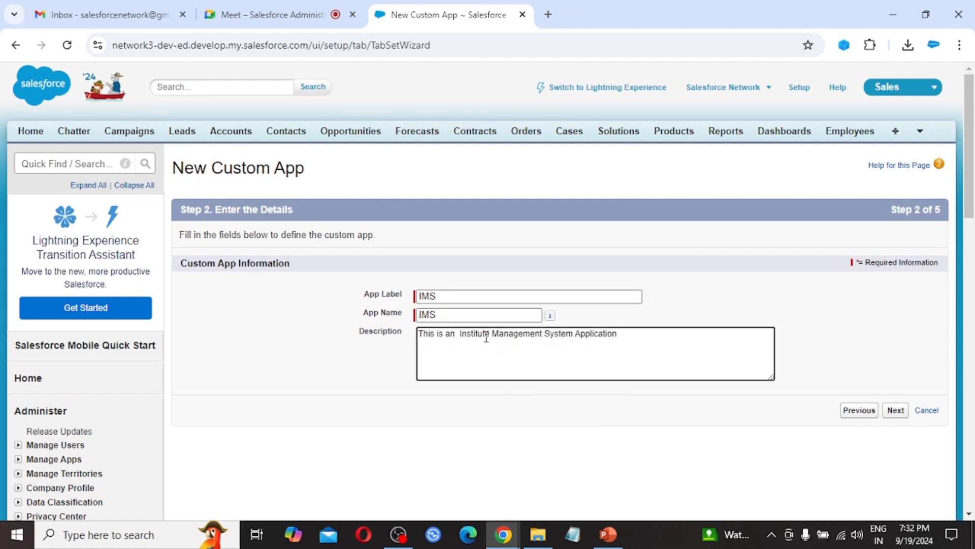
{"action": "key", "text": "BackSpace"}
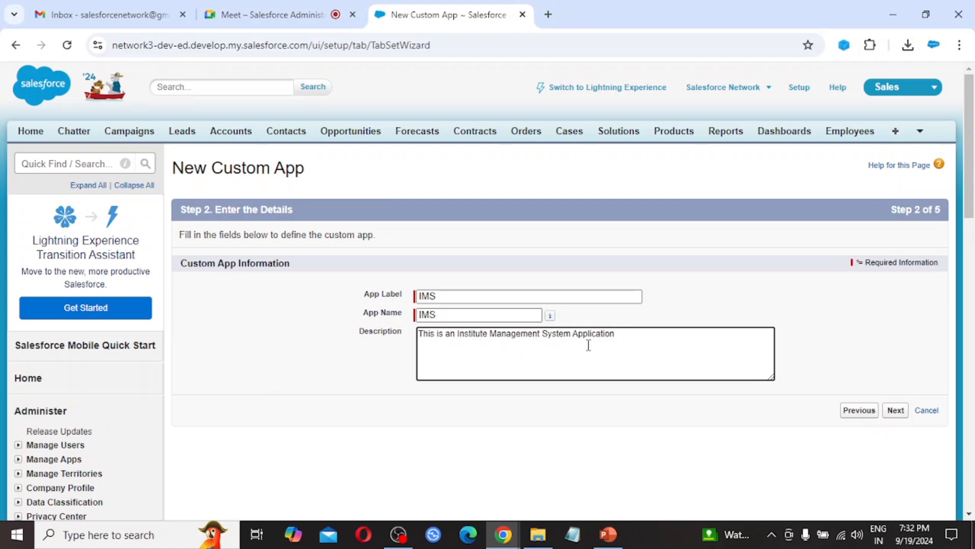
{"action": "left_click", "coordinate": [897, 412]}
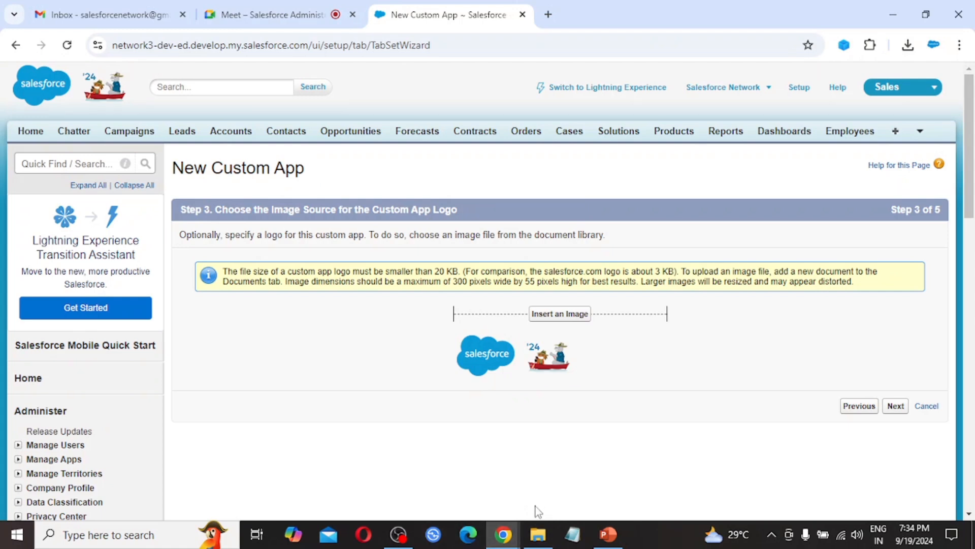
Step: Switch to File Explorer and preview the IMS PNG image in the Documents folder
{"action": "left_click", "coordinate": [539, 543]}
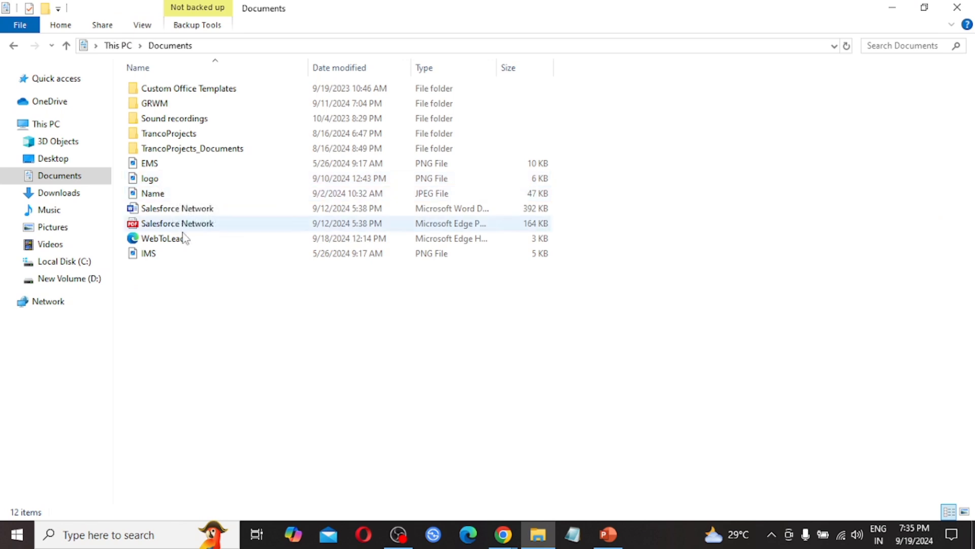
{"action": "left_click", "coordinate": [161, 254]}
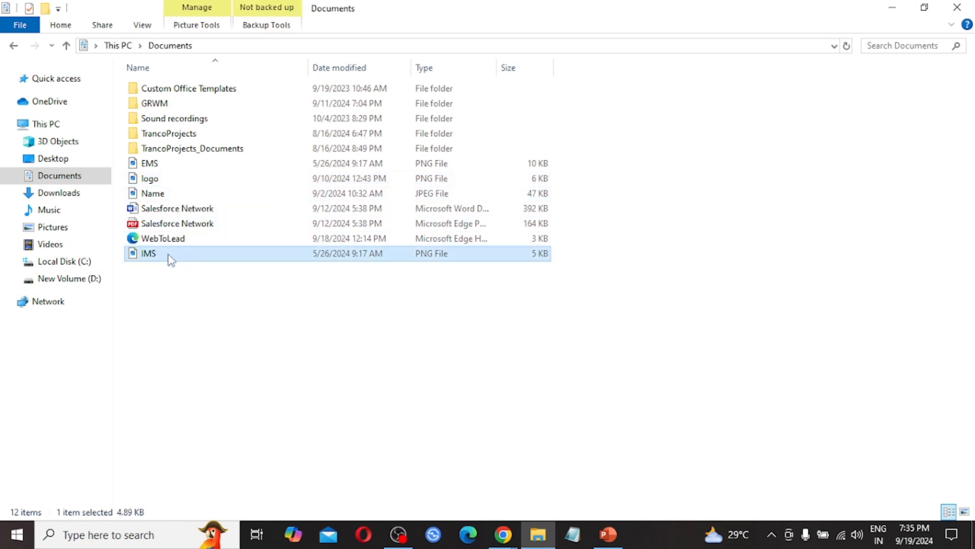
{"action": "double_click", "coordinate": [171, 258]}
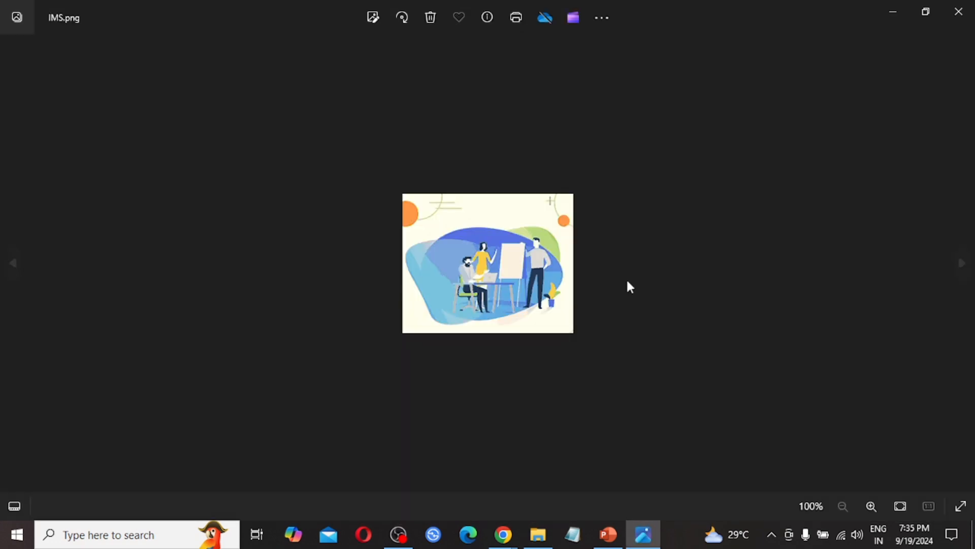
{"action": "left_click", "coordinate": [958, 11]}
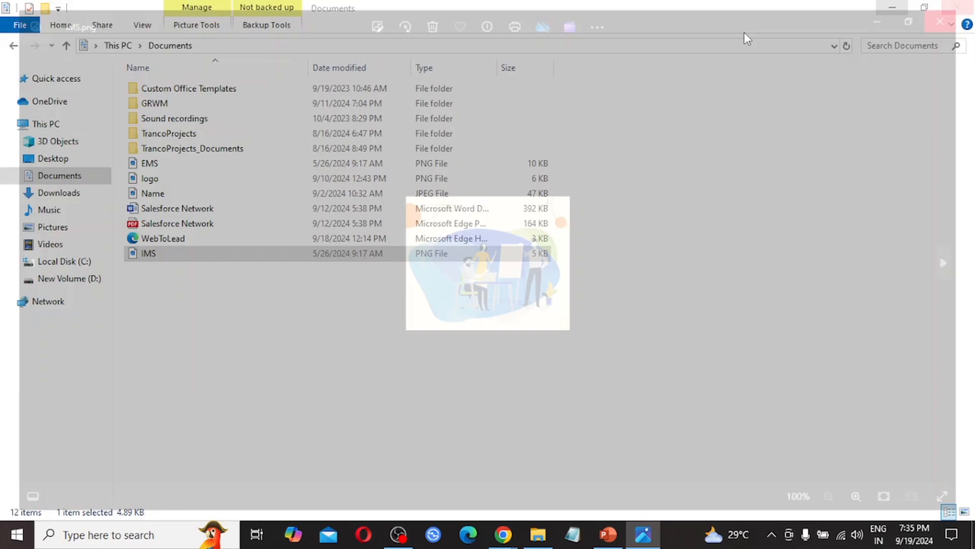
Step: Check the IMS image's file size in its properties
{"action": "double_click", "coordinate": [159, 256]}
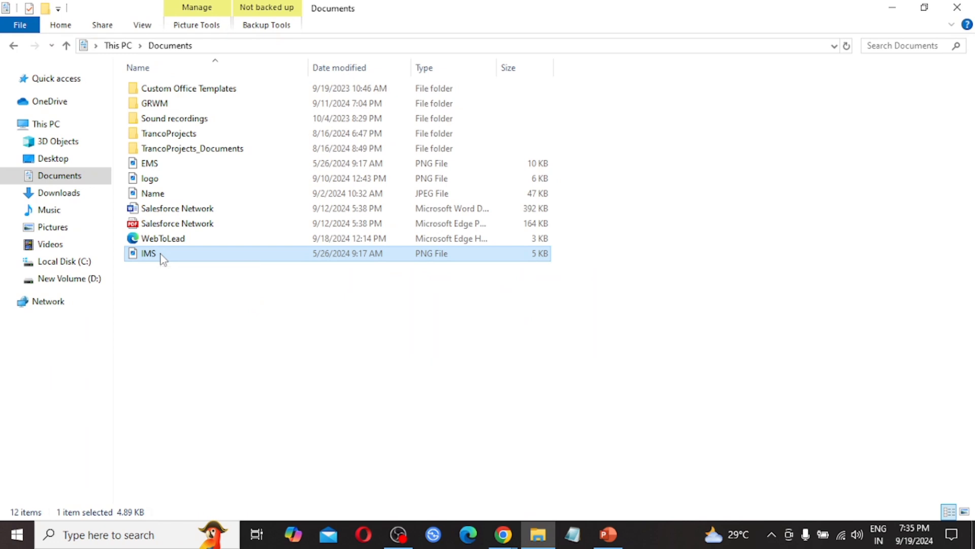
{"action": "right_click", "coordinate": [159, 253]}
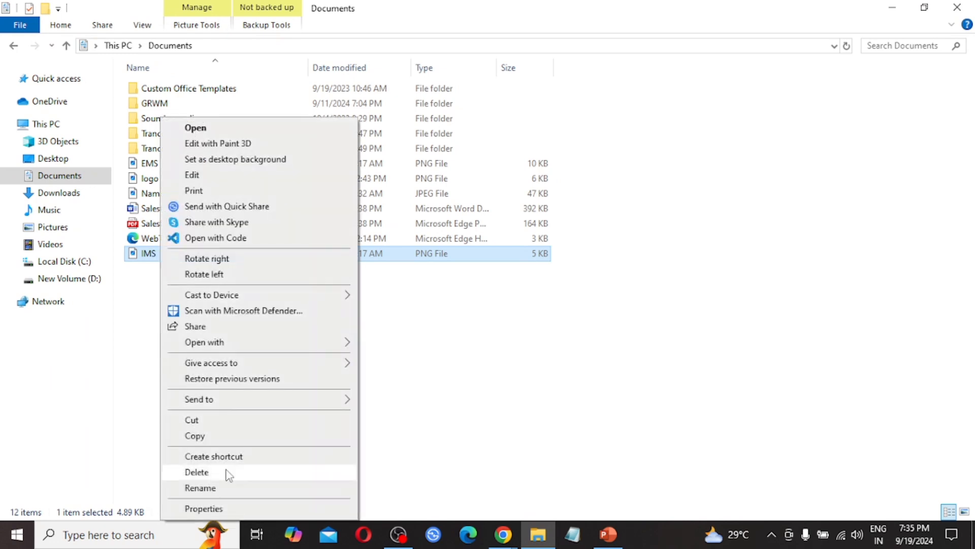
{"action": "left_click", "coordinate": [222, 510]}
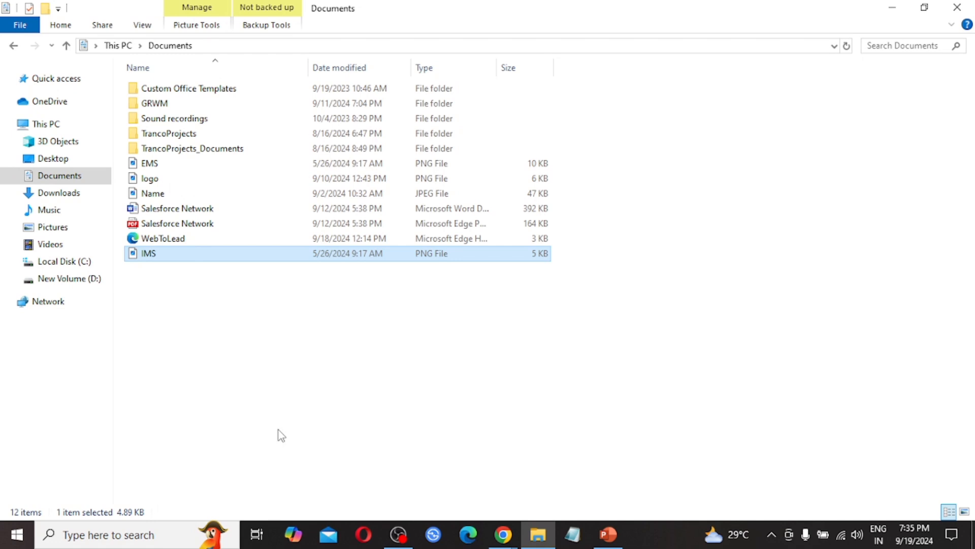
{"action": "double_click", "coordinate": [191, 256]}
{"action": "right_click", "coordinate": [190, 210]}
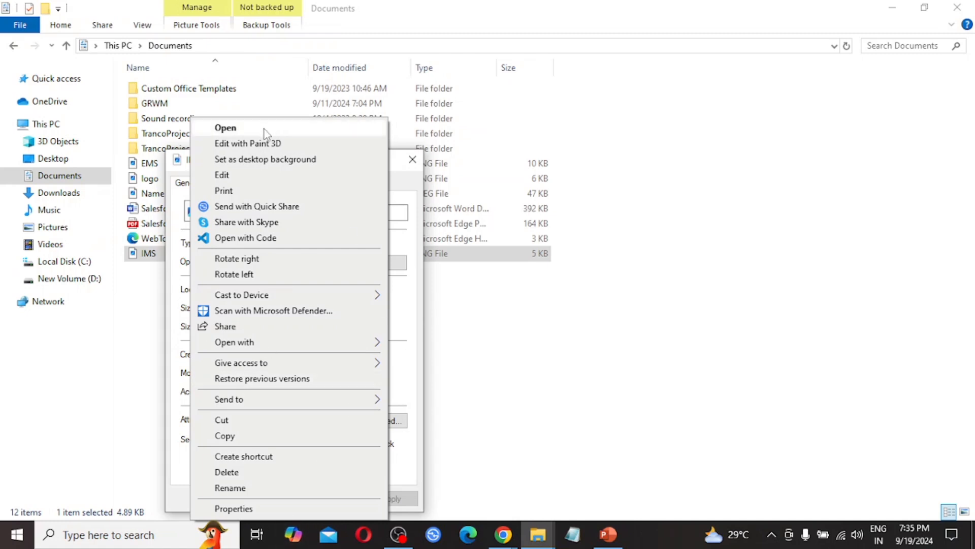
{"action": "left_click", "coordinate": [233, 508]}
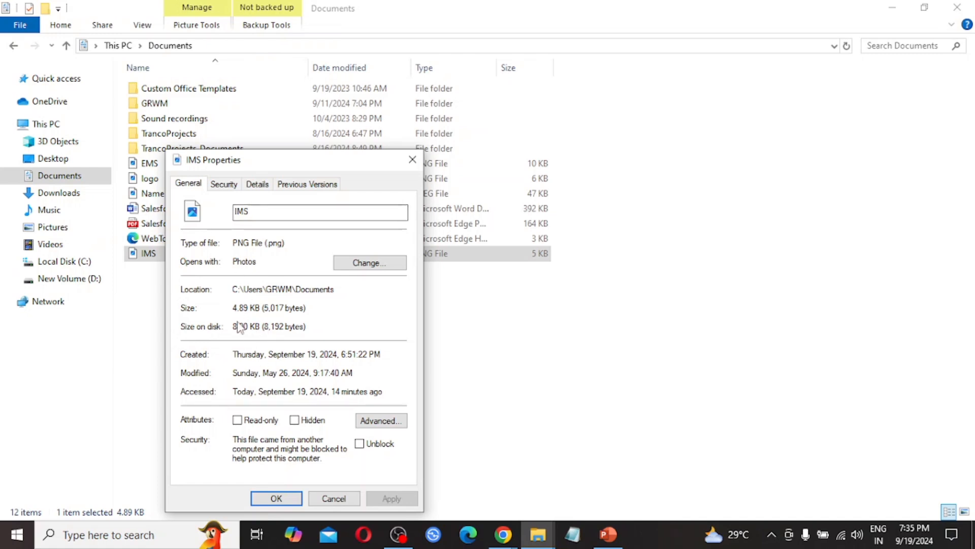
{"action": "left_click", "coordinate": [412, 160]}
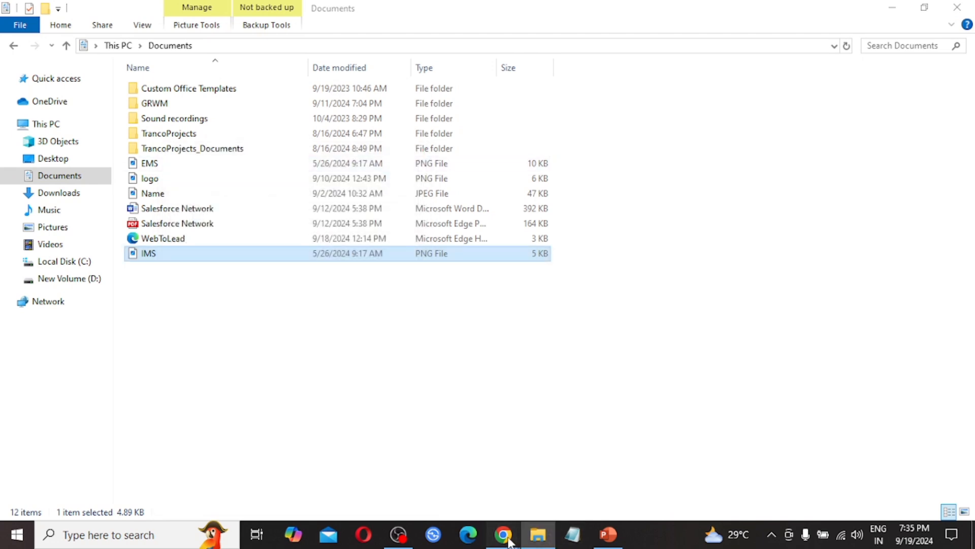
Step: Switch back to Chrome, insert IMS Logo from the IMS Folder as the custom app logo, and continue to tab selection
{"action": "mouse_move", "coordinate": [510, 543]}
{"action": "left_click", "coordinate": [432, 480]}
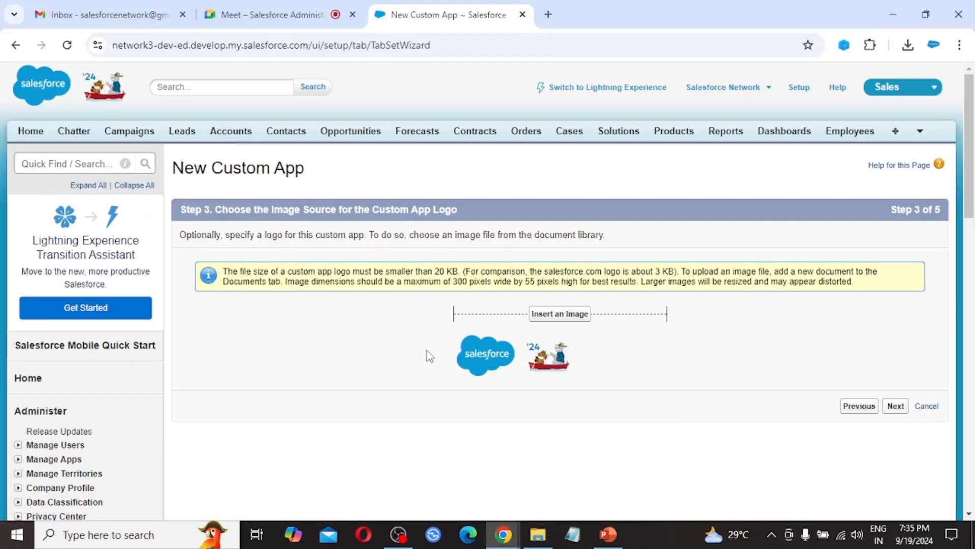
{"action": "left_click", "coordinate": [557, 318]}
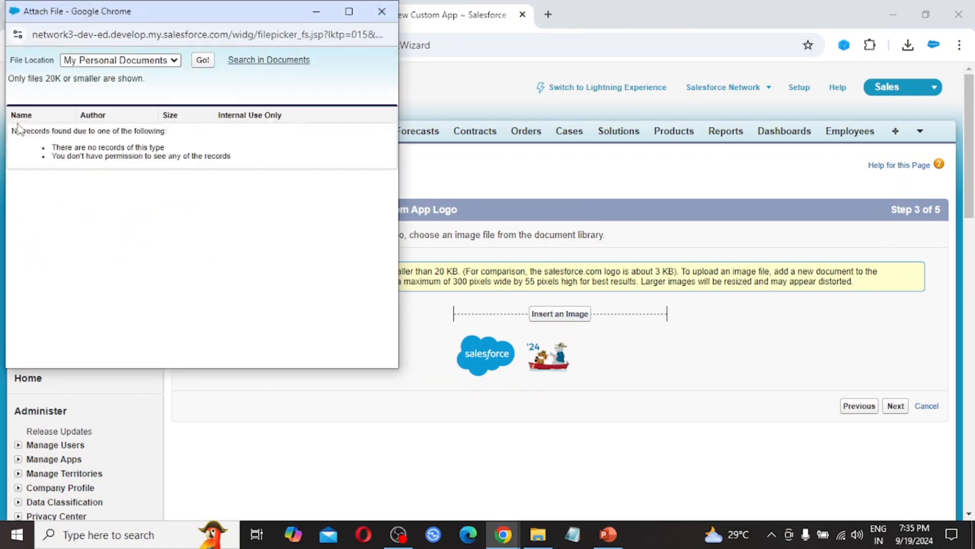
{"action": "left_click", "coordinate": [176, 61]}
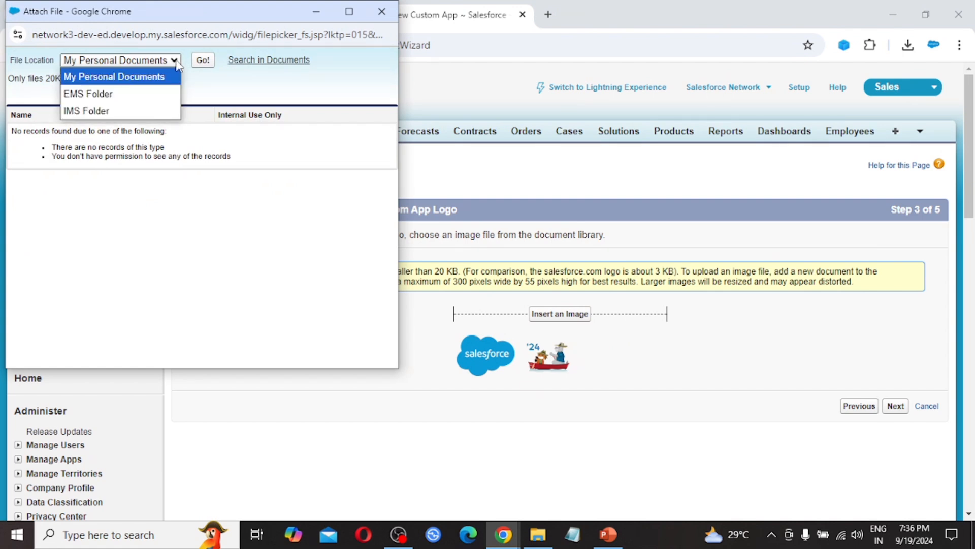
{"action": "left_click", "coordinate": [101, 113]}
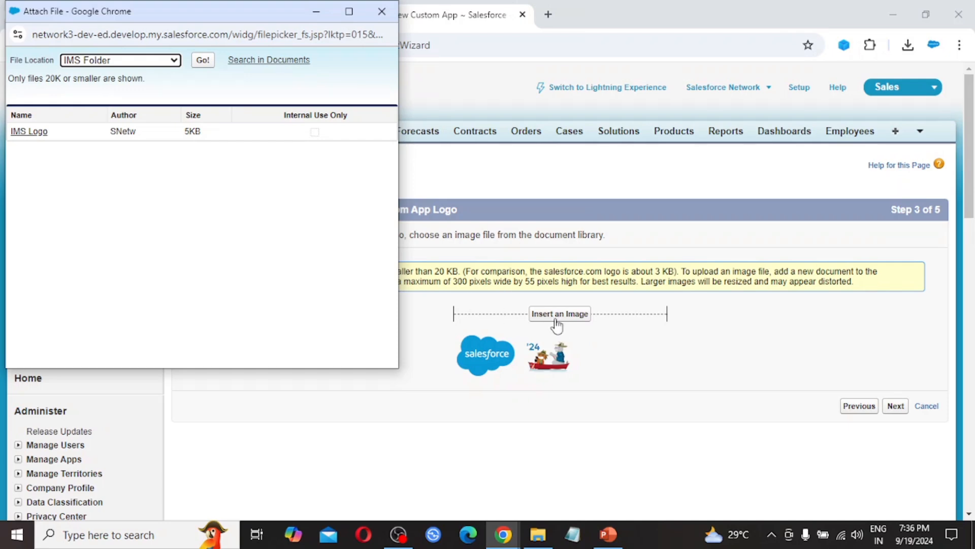
{"action": "left_click", "coordinate": [29, 132]}
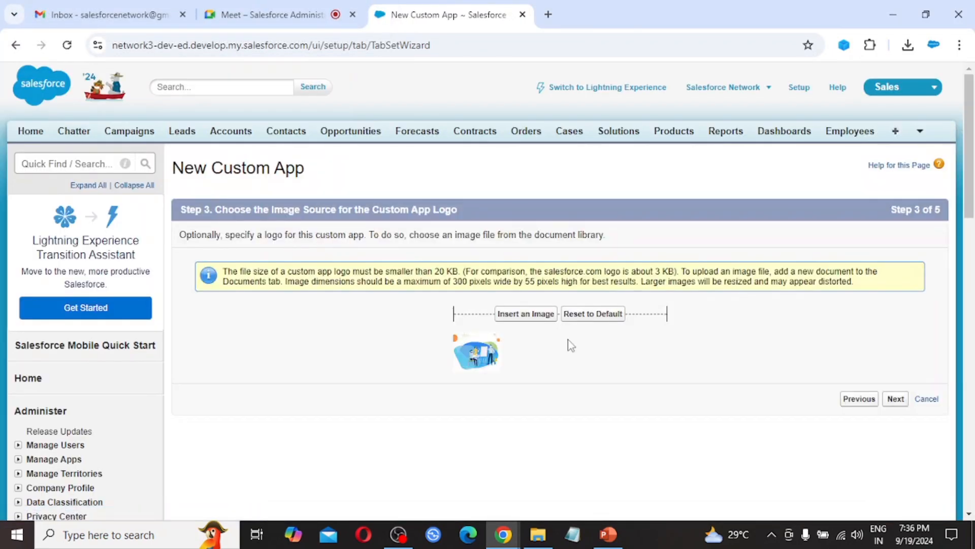
{"action": "left_click", "coordinate": [895, 399]}
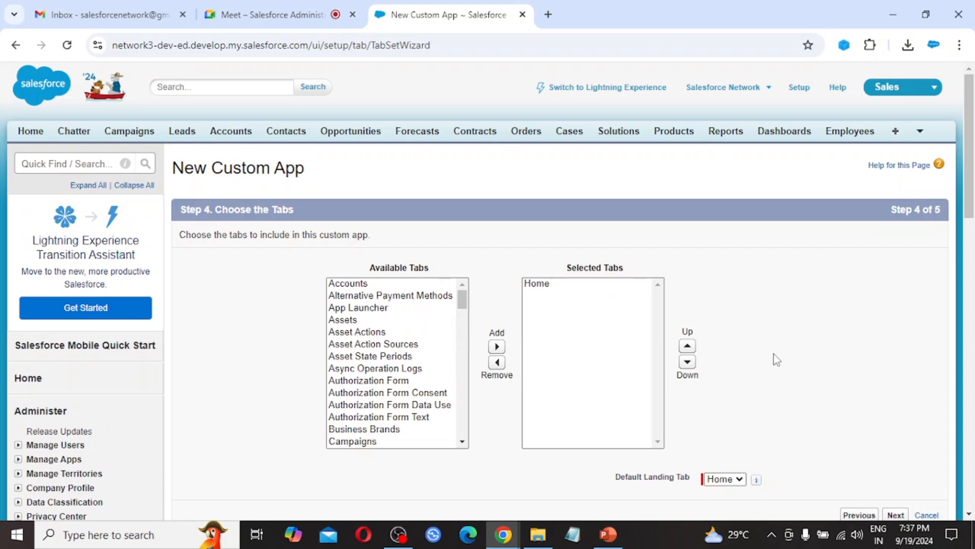
Step: Keep Home as the only tab and make the app visible to the Standard Platform User, Standard User and System Administrator profiles
{"action": "scroll", "coordinate": [774, 355], "scroll_direction": "down", "scroll_amount": 1}
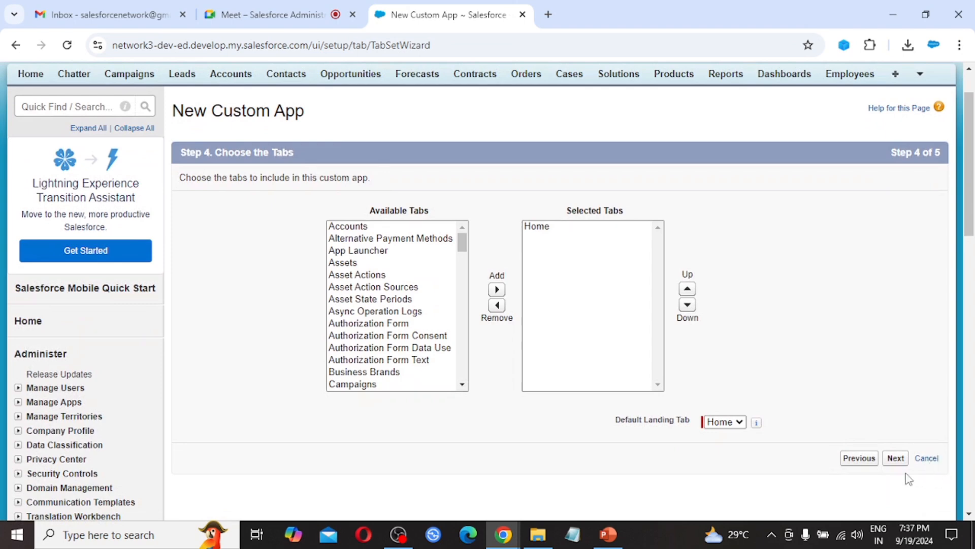
{"action": "left_click", "coordinate": [896, 458]}
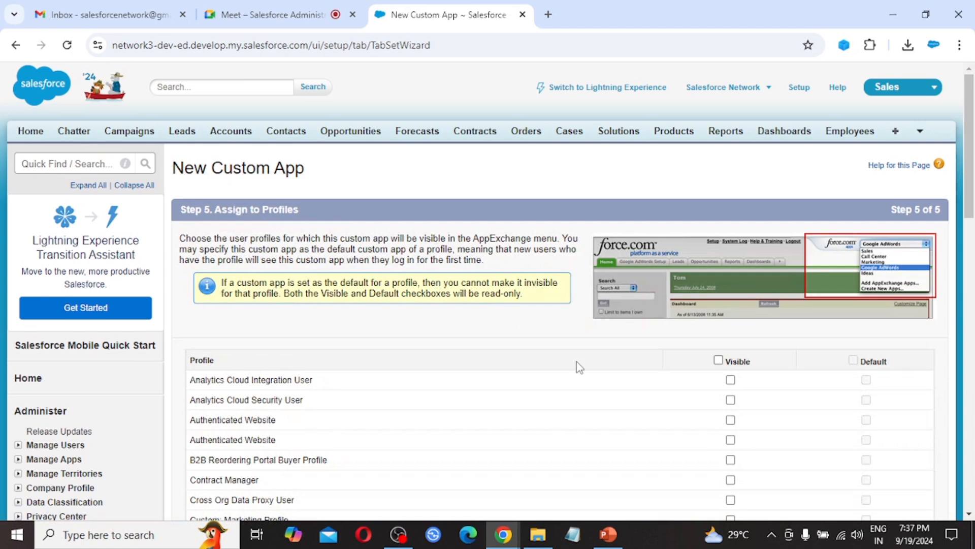
{"action": "scroll", "coordinate": [589, 421], "scroll_direction": "down", "scroll_amount": 5}
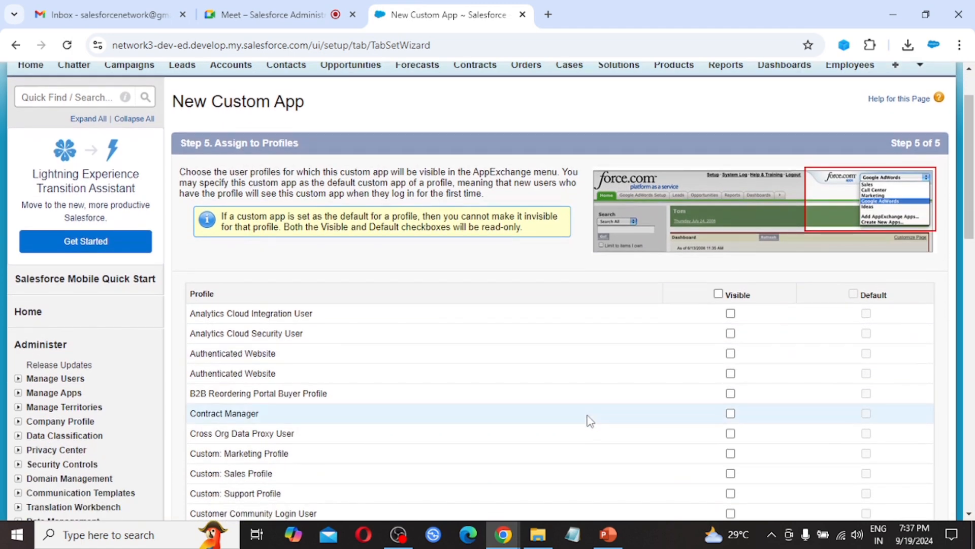
{"action": "scroll", "coordinate": [589, 420], "scroll_direction": "down", "scroll_amount": 10}
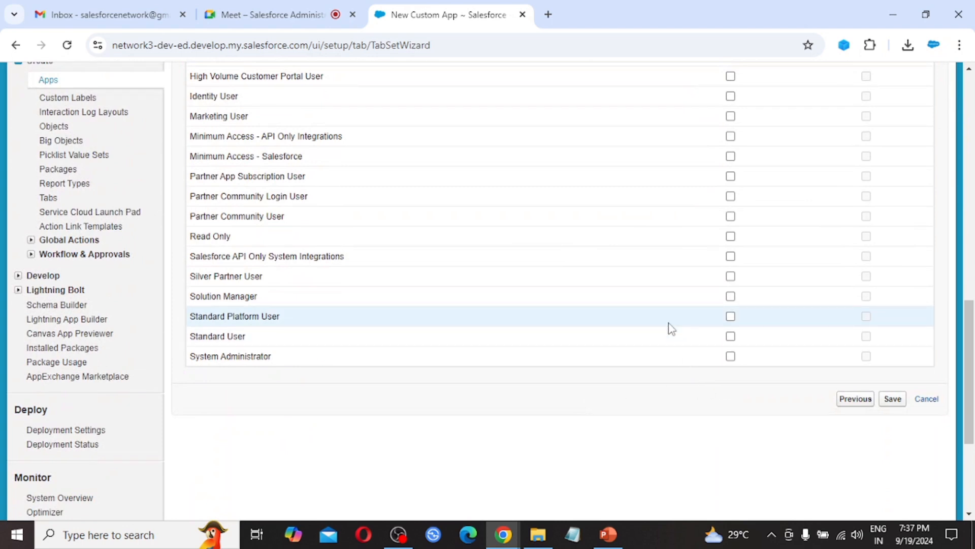
{"action": "left_click", "coordinate": [731, 336]}
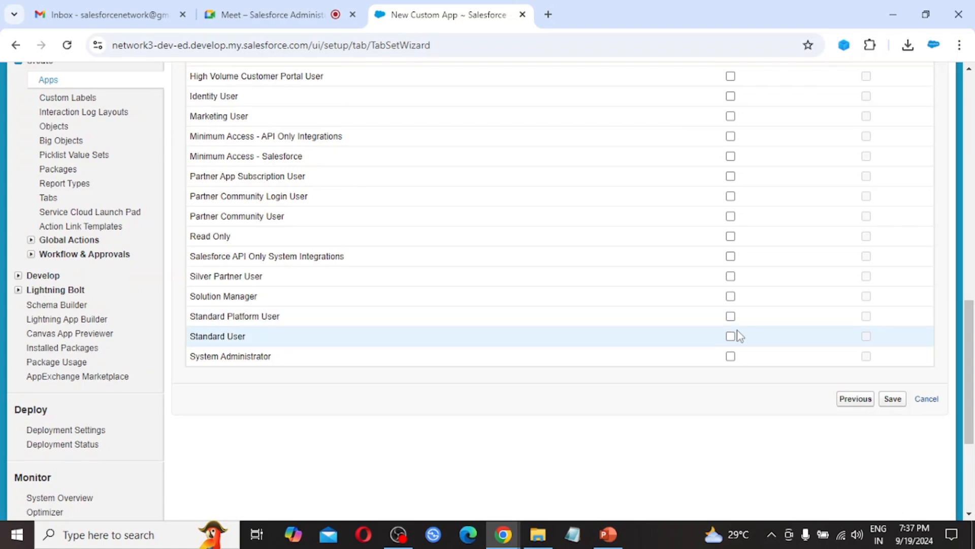
{"action": "left_click", "coordinate": [731, 316]}
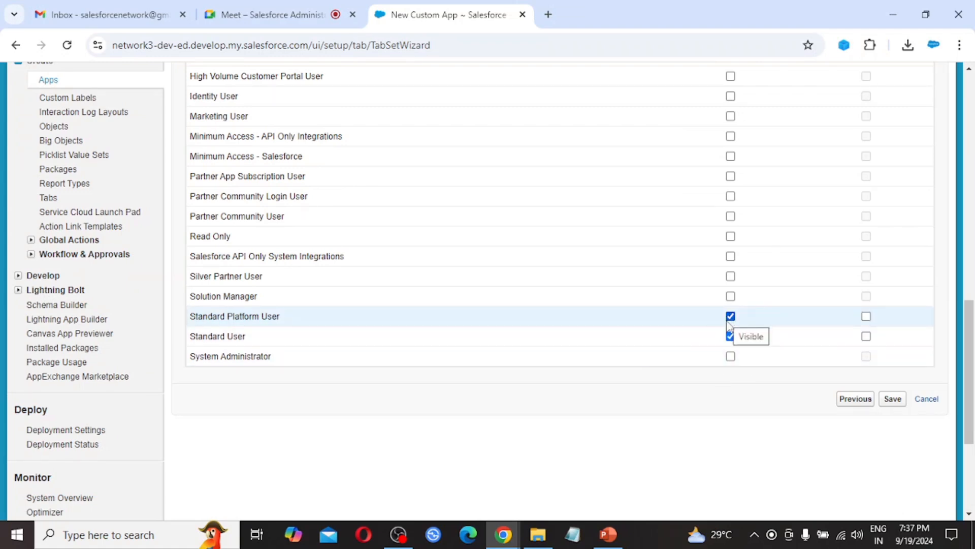
{"action": "left_click", "coordinate": [731, 356]}
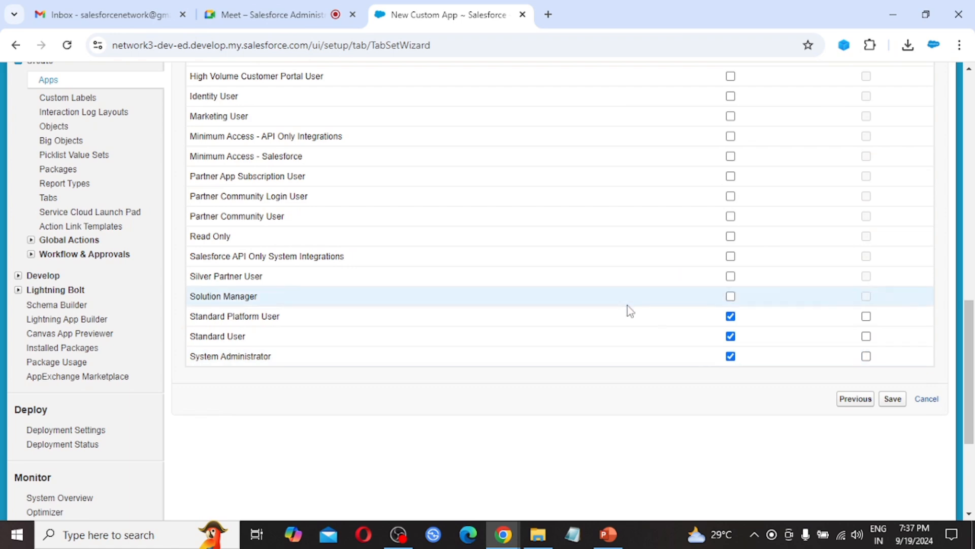
{"action": "scroll", "coordinate": [629, 309], "scroll_direction": "up", "scroll_amount": 15}
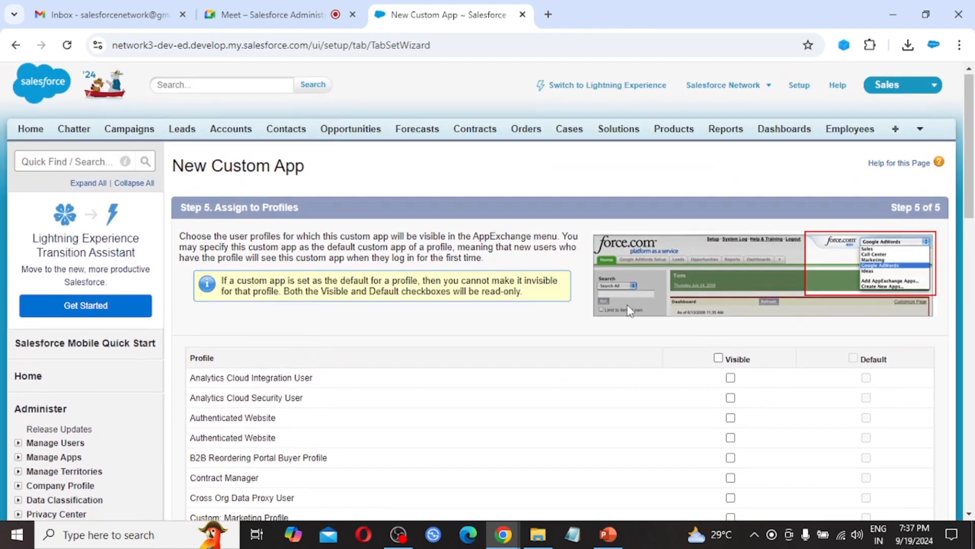
{"action": "scroll", "coordinate": [629, 309], "scroll_direction": "down", "scroll_amount": 3}
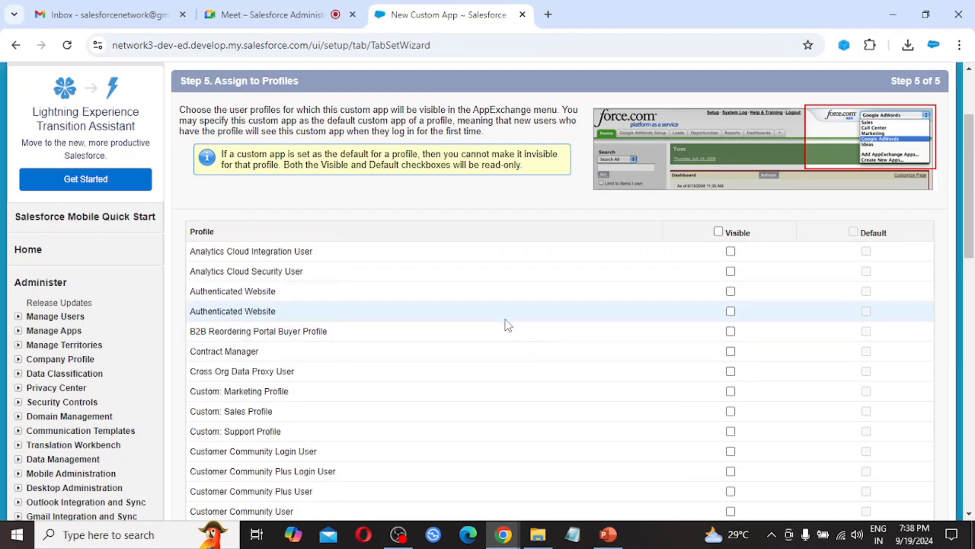
{"action": "scroll", "coordinate": [252, 363], "scroll_direction": "down", "scroll_amount": 5}
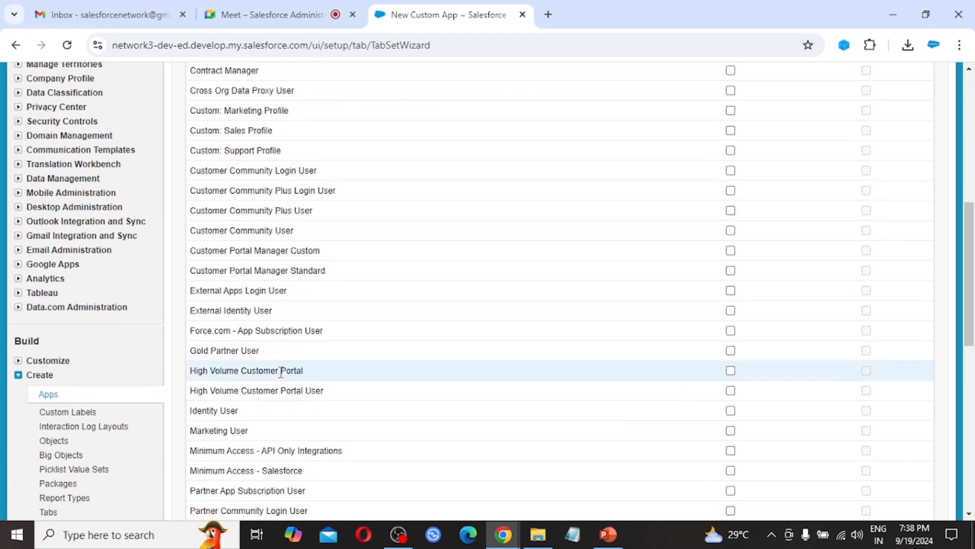
Step: Save the new IMS custom app with the selected profile visibility
{"action": "scroll", "coordinate": [279, 373], "scroll_direction": "down", "scroll_amount": 4}
{"action": "scroll", "coordinate": [281, 373], "scroll_direction": "down", "scroll_amount": 2}
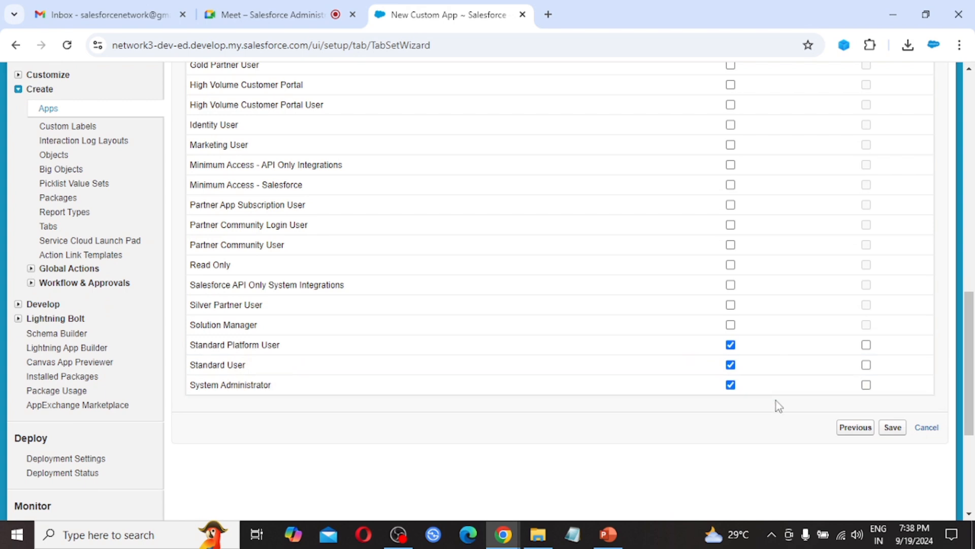
{"action": "left_click", "coordinate": [893, 428]}
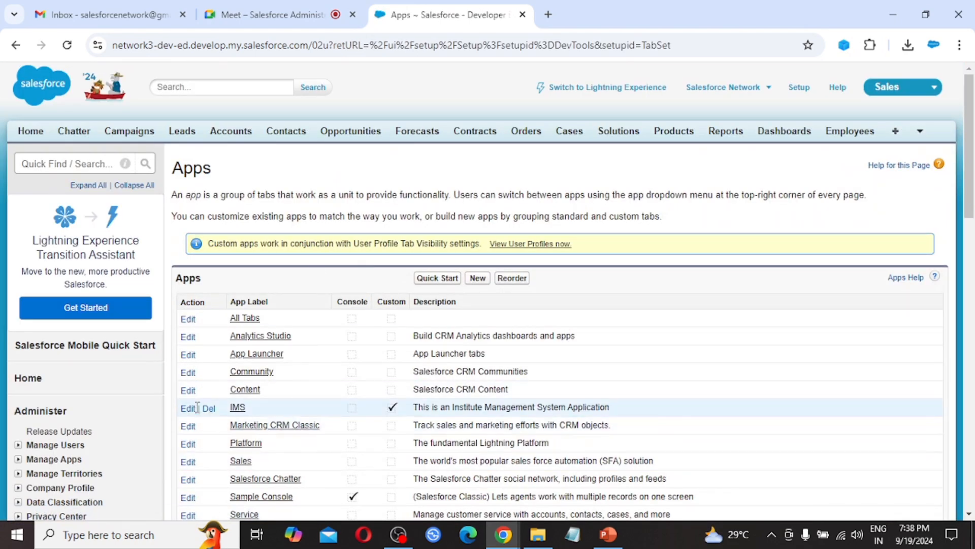
Step: Find IMS in the list of apps, switch to the IMS app, and look over its home page
{"action": "scroll", "coordinate": [256, 426], "scroll_direction": "down", "scroll_amount": 1}
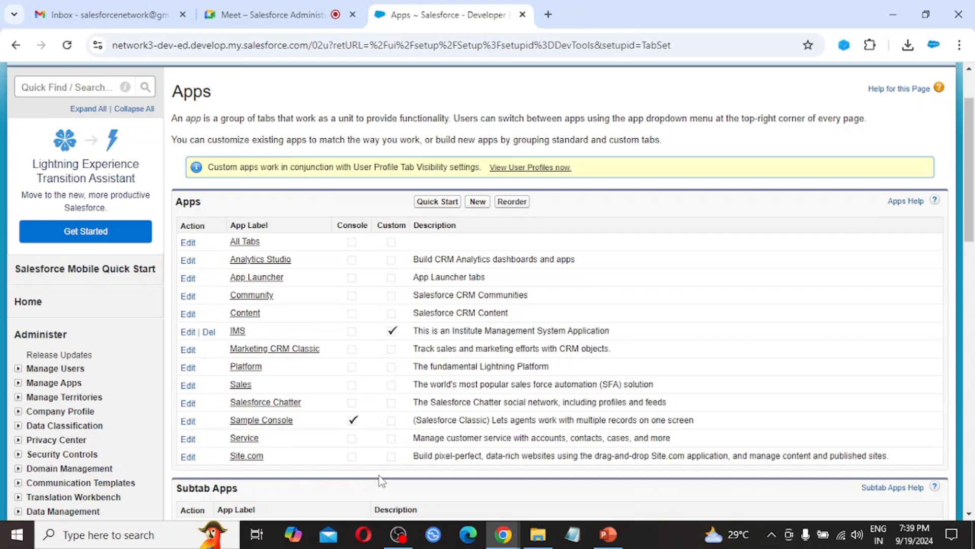
{"action": "scroll", "coordinate": [468, 428], "scroll_direction": "down", "scroll_amount": 1}
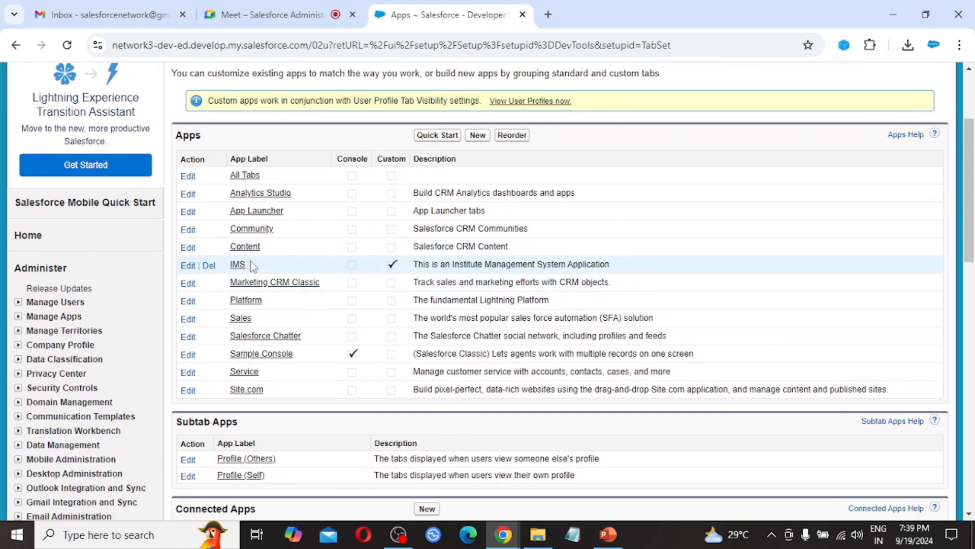
{"action": "scroll", "coordinate": [385, 289], "scroll_direction": "up", "scroll_amount": 3}
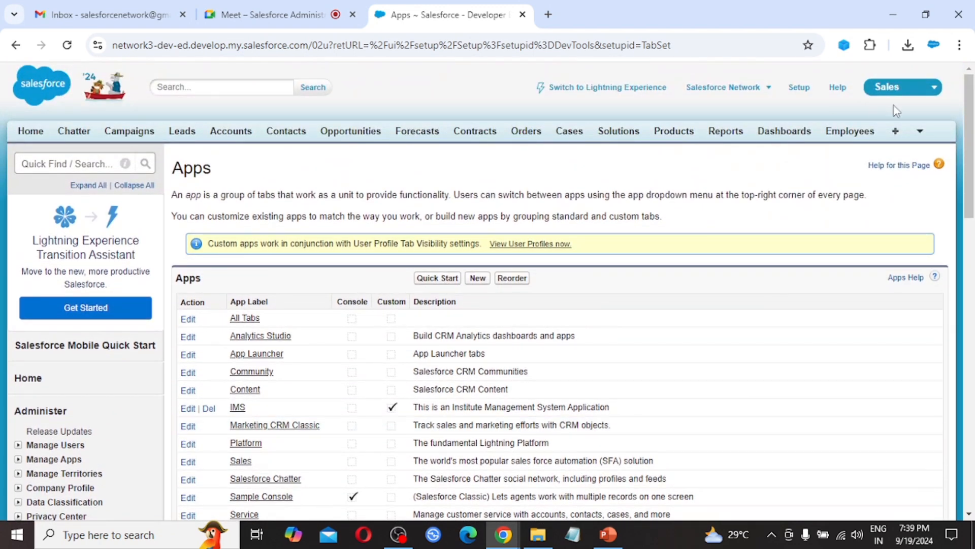
{"action": "left_click", "coordinate": [933, 95]}
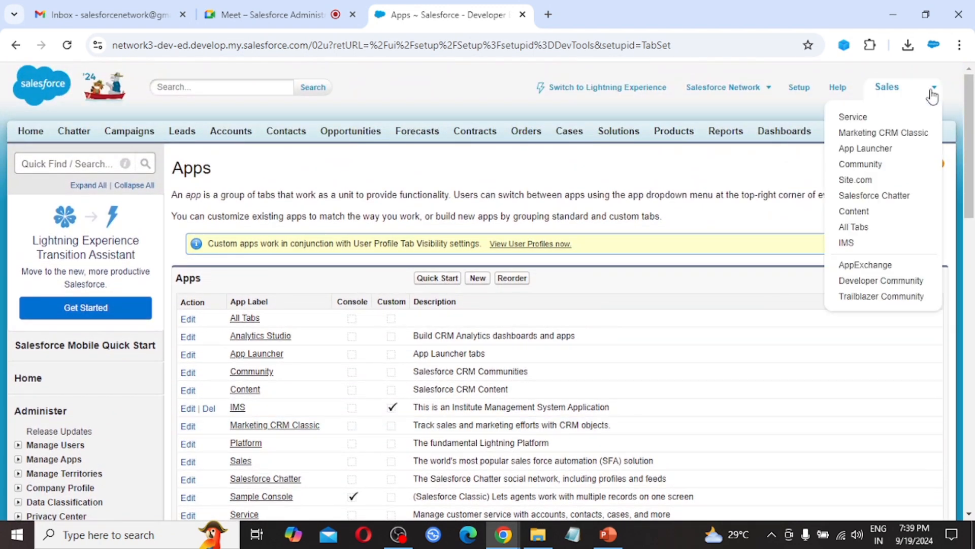
{"action": "left_click", "coordinate": [854, 245]}
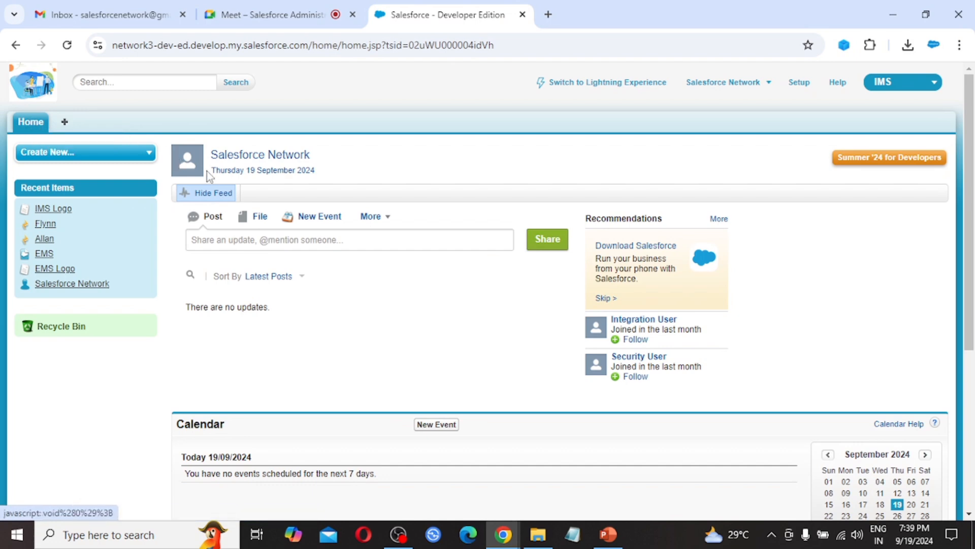
{"action": "scroll", "coordinate": [628, 394], "scroll_direction": "down", "scroll_amount": 5}
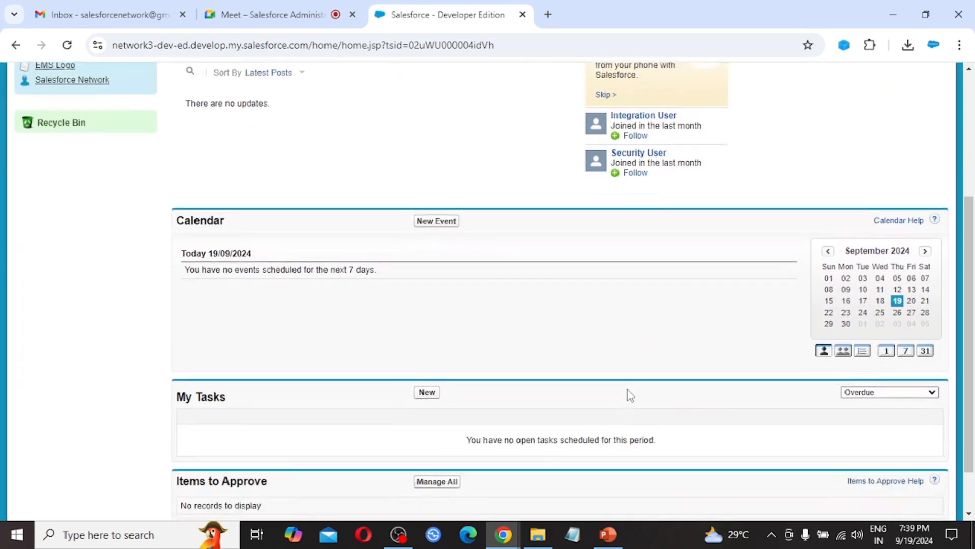
{"action": "scroll", "coordinate": [629, 394], "scroll_direction": "up", "scroll_amount": 5}
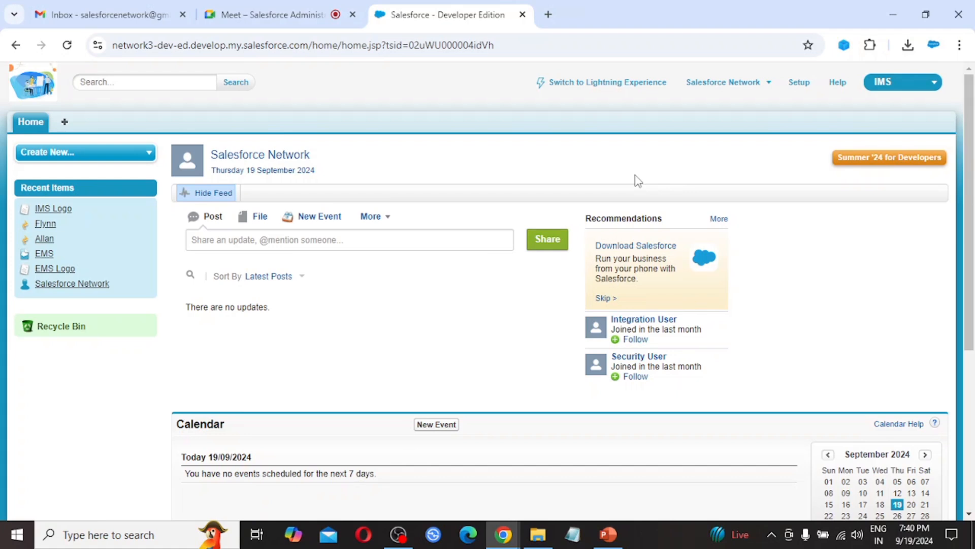
Step: Go to Setup and open the Custom Objects page from the Create section under Build
{"action": "left_click", "coordinate": [799, 84]}
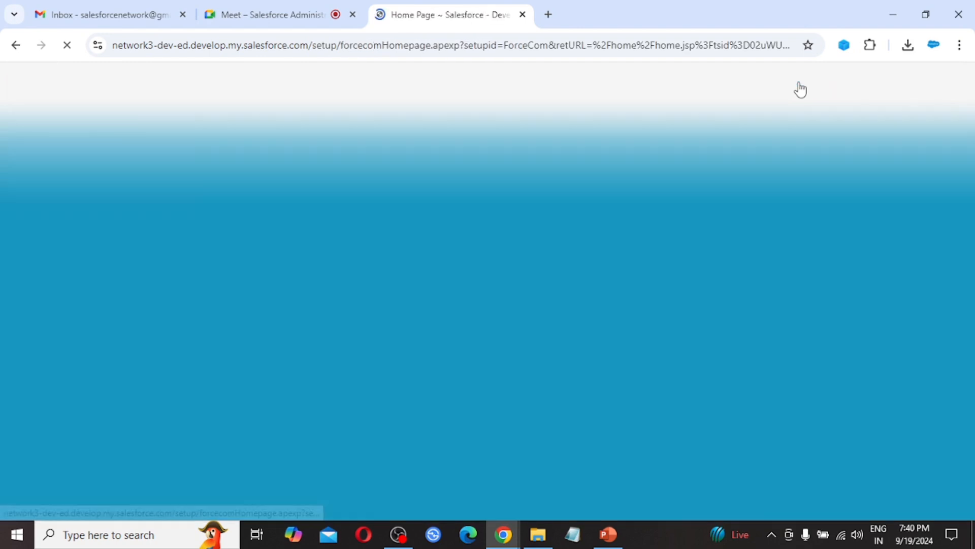
{"action": "scroll", "coordinate": [61, 489], "scroll_direction": "down", "scroll_amount": 7}
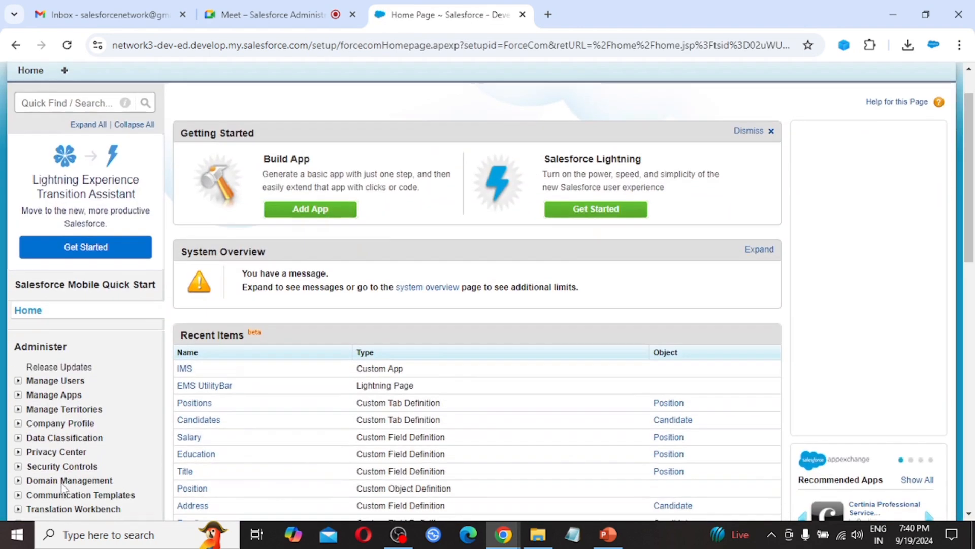
{"action": "scroll", "coordinate": [62, 487], "scroll_direction": "down", "scroll_amount": 2}
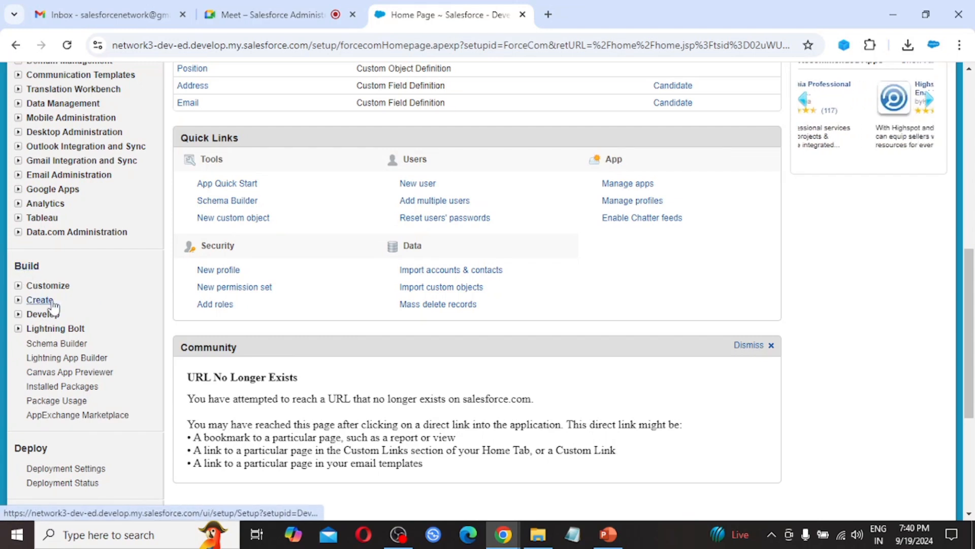
{"action": "left_click", "coordinate": [18, 300]}
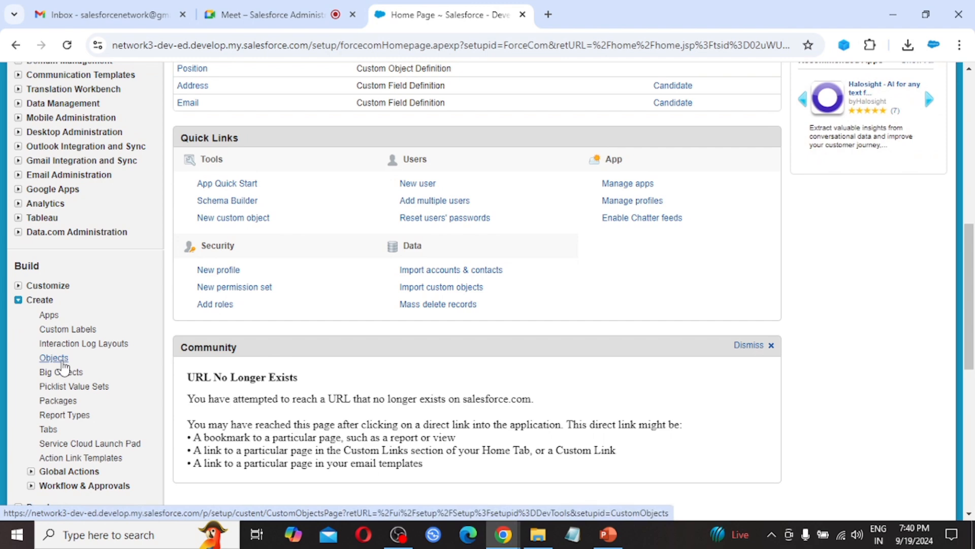
{"action": "left_click", "coordinate": [61, 362]}
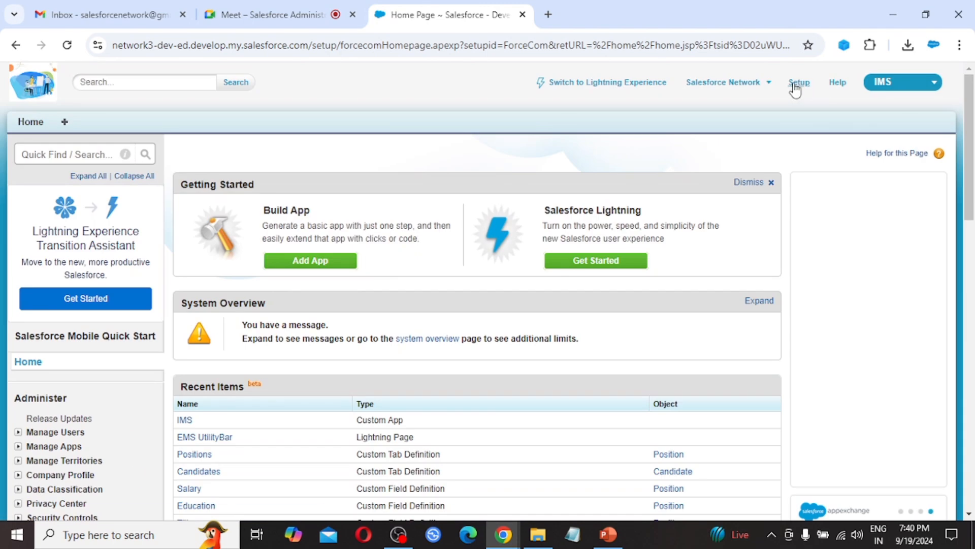
{"action": "scroll", "coordinate": [303, 344], "scroll_direction": "down", "scroll_amount": 10}
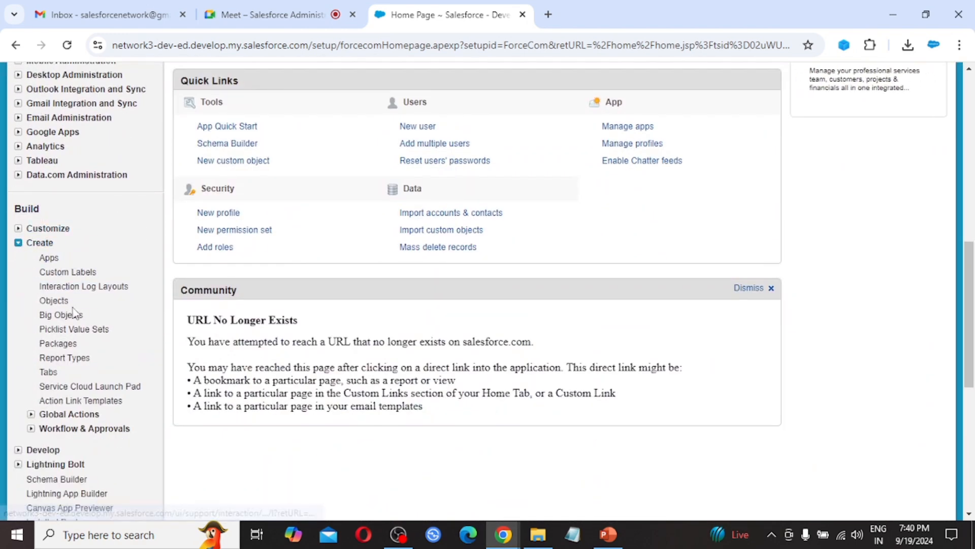
{"action": "left_click", "coordinate": [57, 304]}
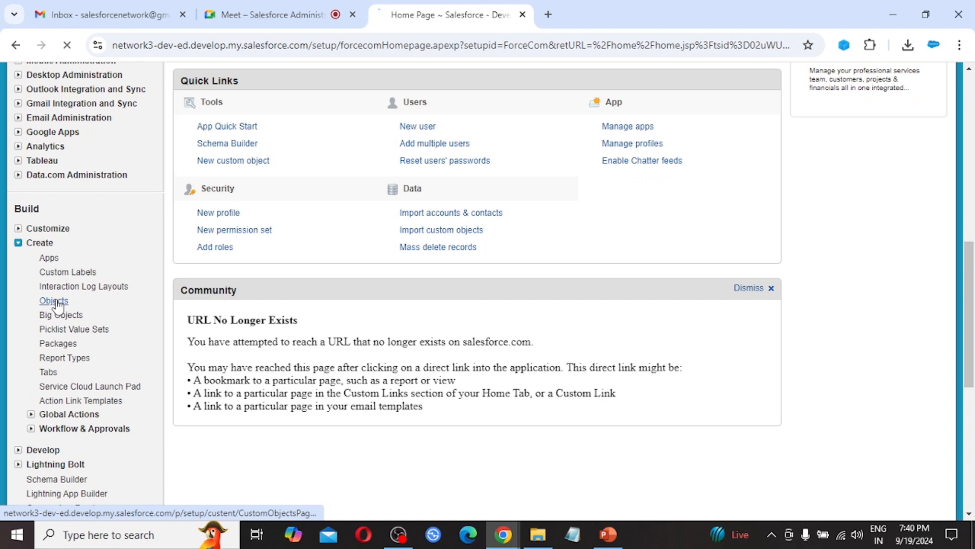
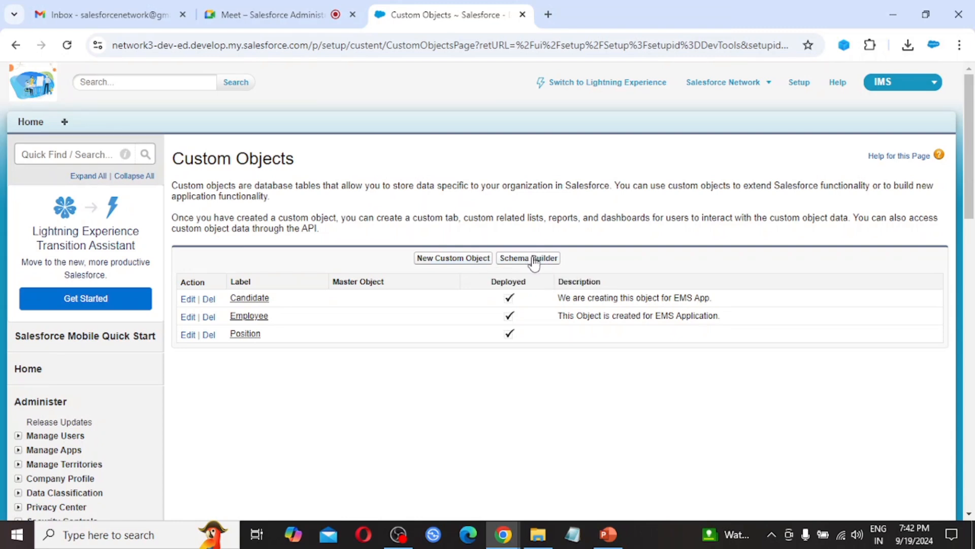
Step: Start a new custom object with the label Registration and the plural label Registrations
{"action": "left_click", "coordinate": [456, 263]}
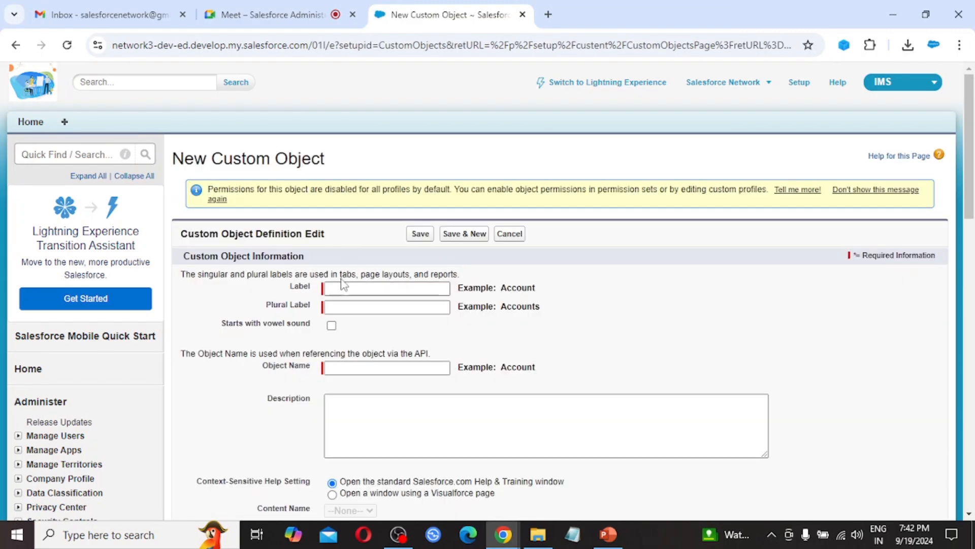
{"action": "left_click", "coordinate": [356, 289]}
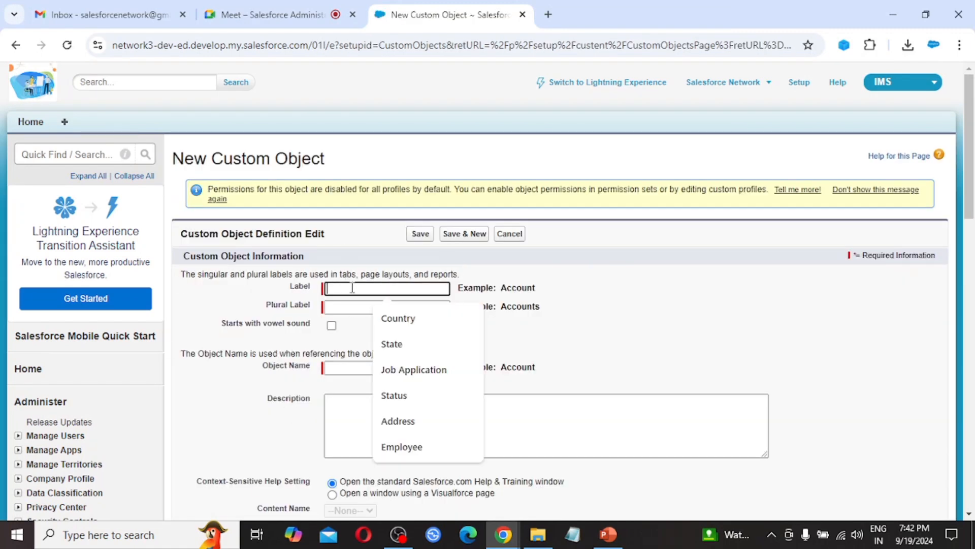
{"action": "type", "text": "Regis"}
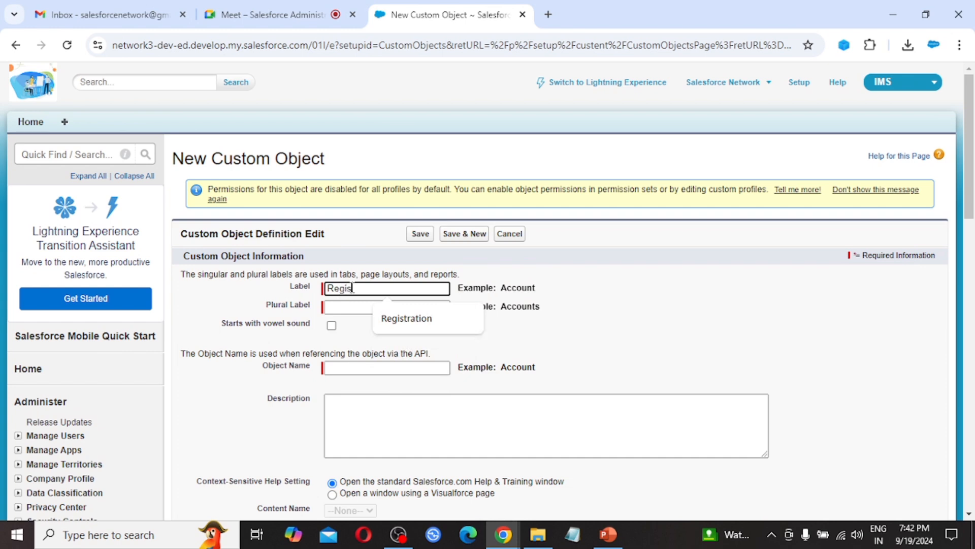
{"action": "type", "text": "tration"}
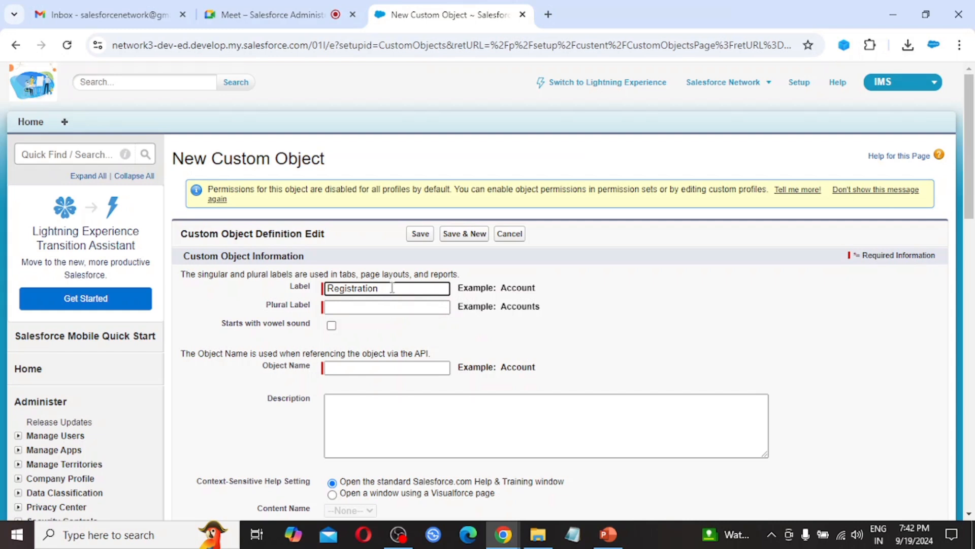
{"action": "key", "text": "Tab"}
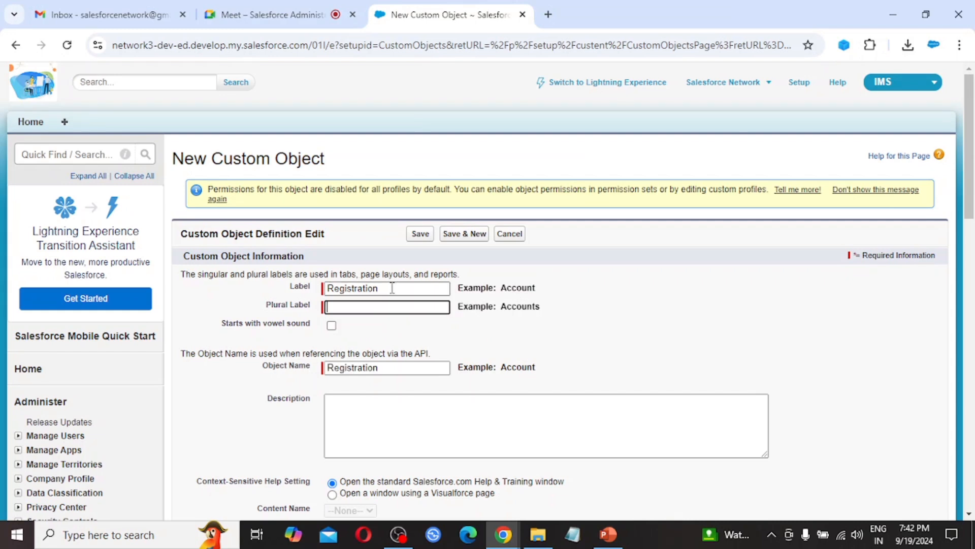
{"action": "left_click", "coordinate": [340, 307]}
{"action": "type", "text": "Re"}
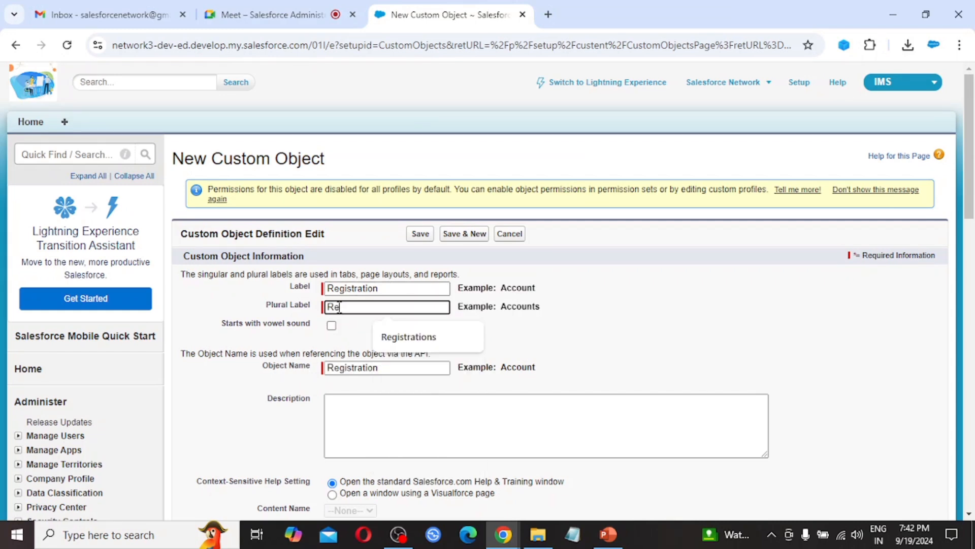
{"action": "type", "text": "gistrations"}
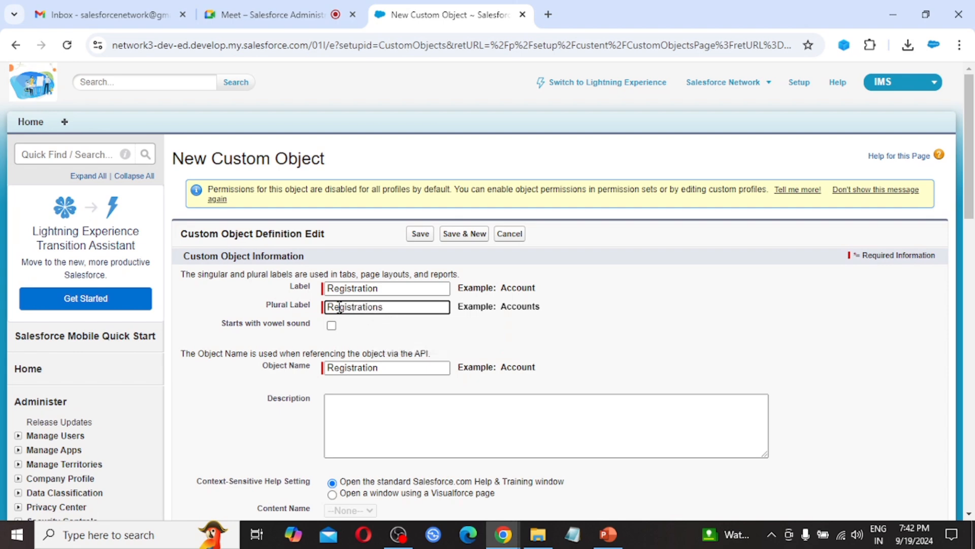
{"action": "key", "text": "Tab"}
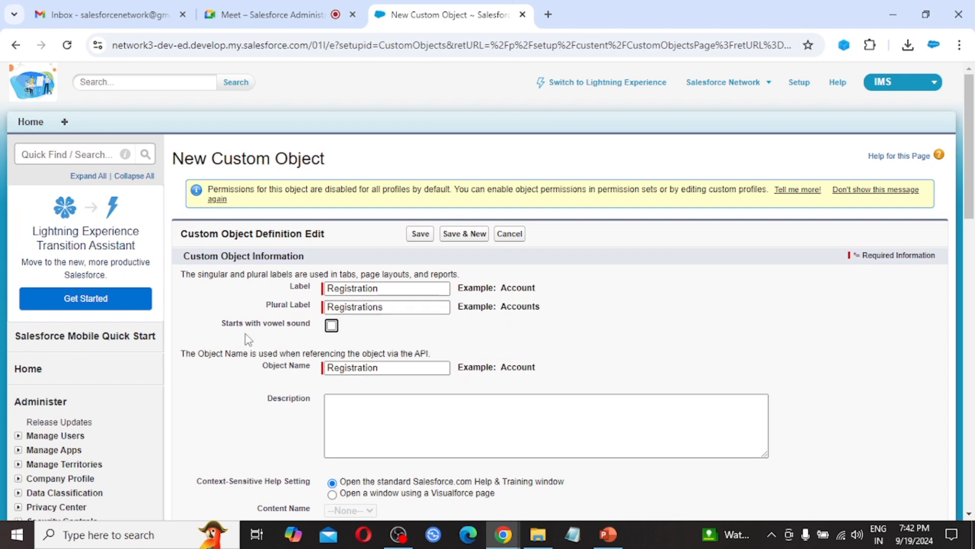
{"action": "scroll", "coordinate": [420, 347], "scroll_direction": "down", "scroll_amount": 1}
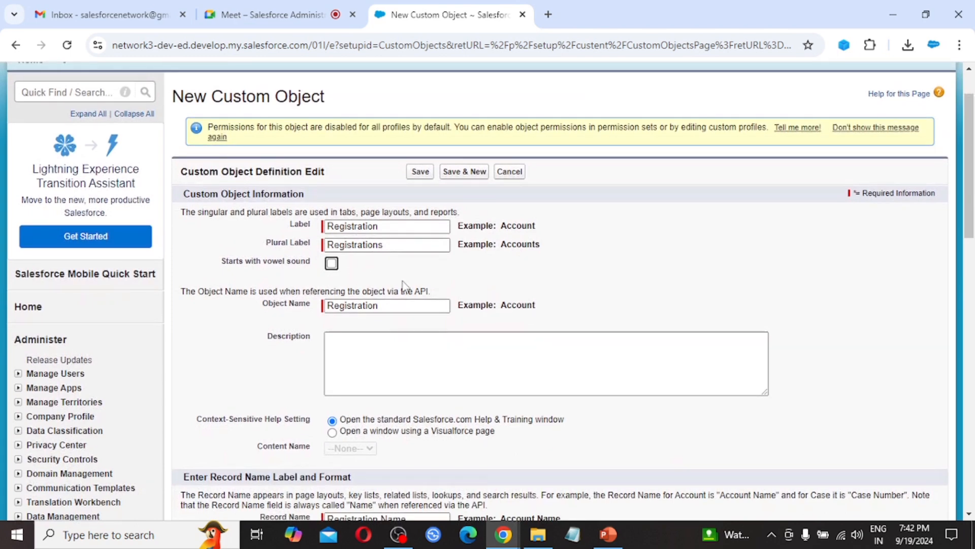
{"action": "scroll", "coordinate": [523, 285], "scroll_direction": "down", "scroll_amount": 1}
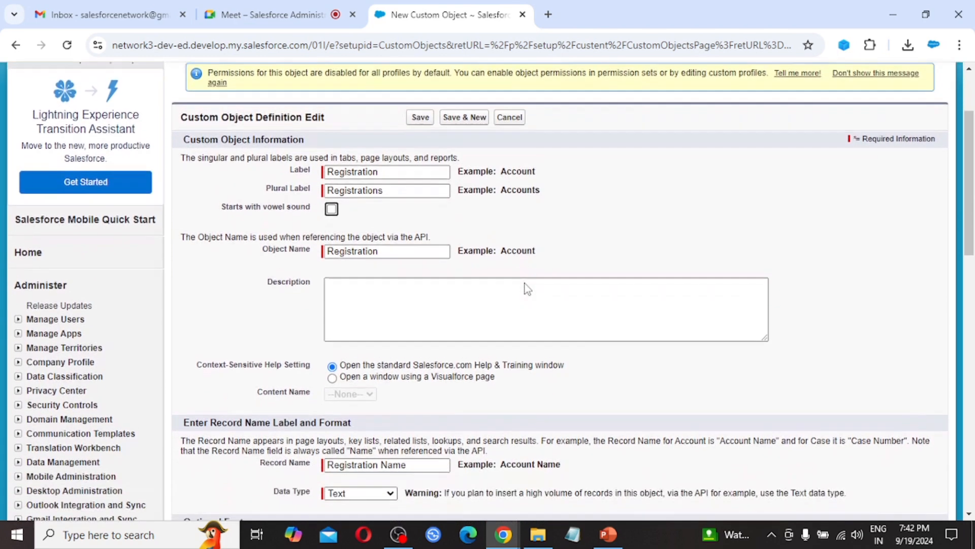
{"action": "double_click", "coordinate": [340, 249]}
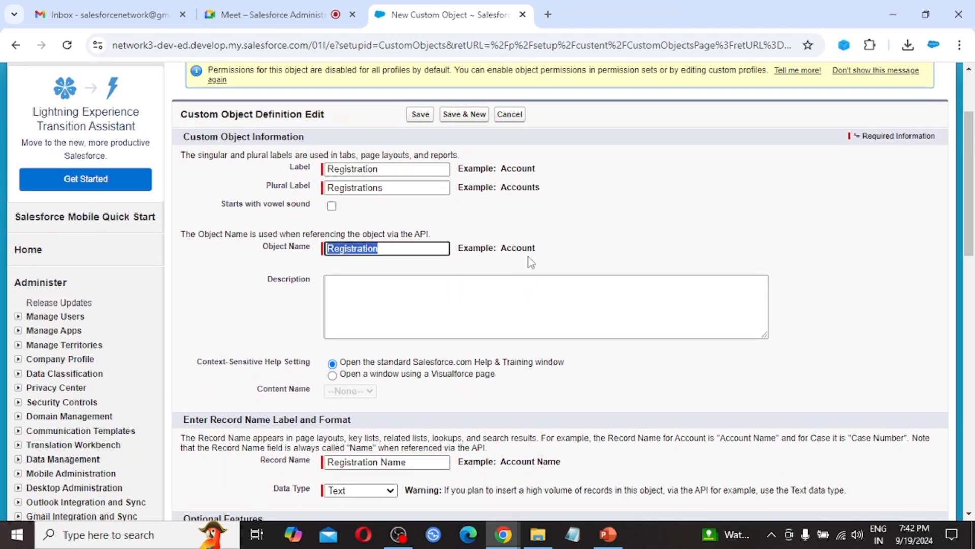
{"action": "left_click", "coordinate": [617, 252]}
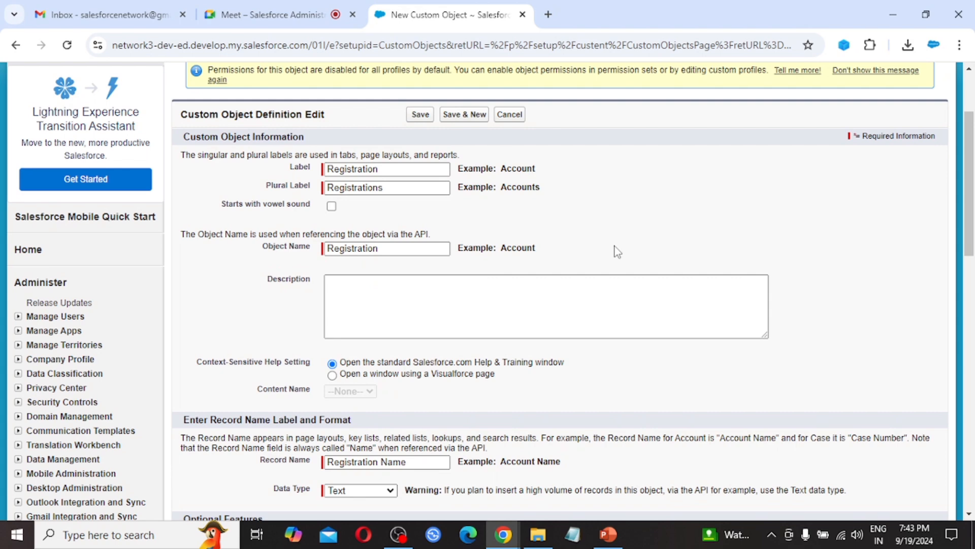
{"action": "left_click", "coordinate": [420, 286]}
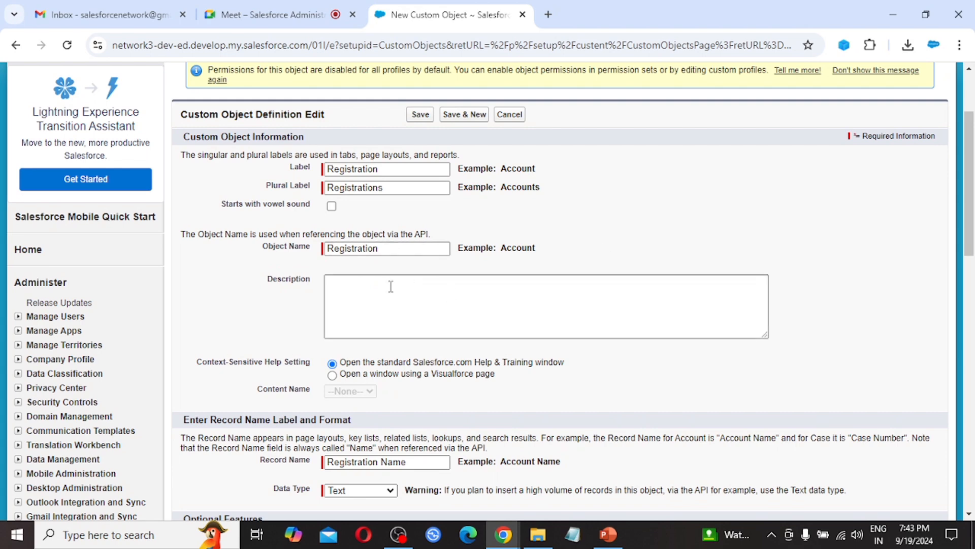
Step: Change the new object's record name to Registration ID
{"action": "scroll", "coordinate": [453, 316], "scroll_direction": "down", "scroll_amount": 2}
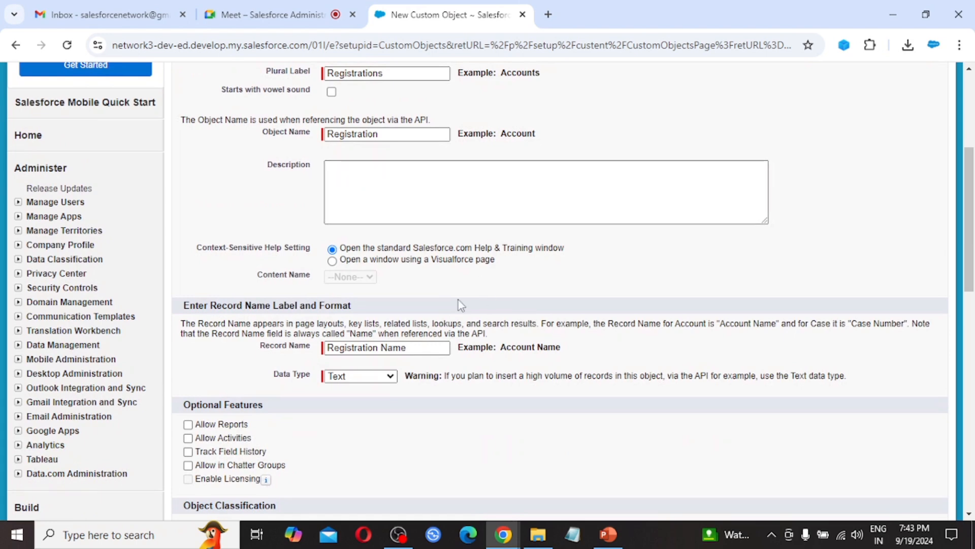
{"action": "scroll", "coordinate": [459, 300], "scroll_direction": "down", "scroll_amount": 3}
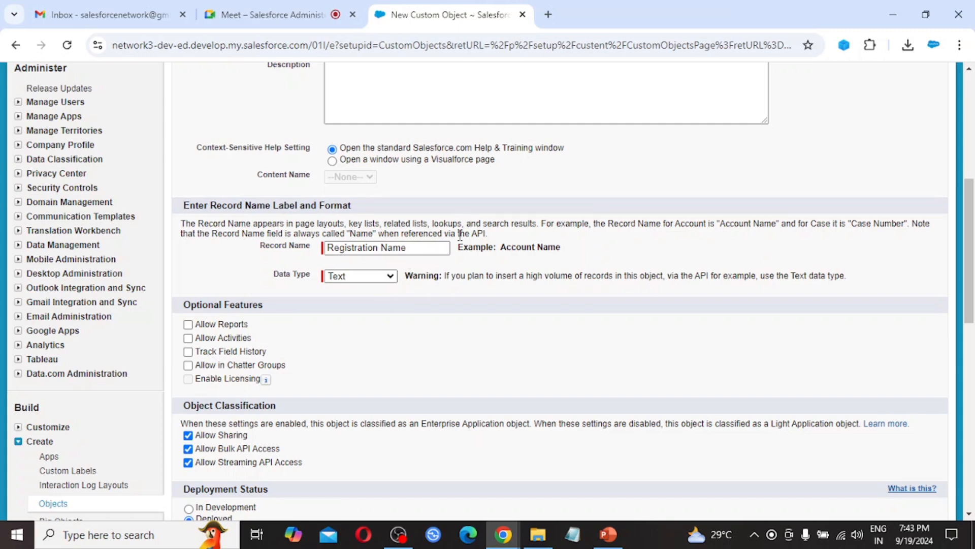
{"action": "left_click", "coordinate": [426, 251]}
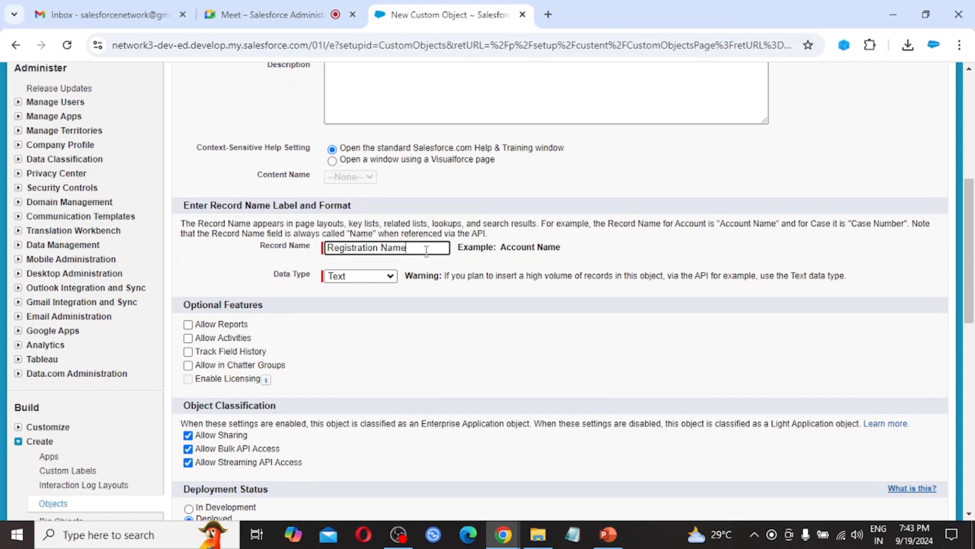
{"action": "key", "text": "BackSpace"}
{"action": "key", "text": "BackSpace"}
{"action": "key", "text": "BackSpace"}
{"action": "key", "text": "BackSpace"}
{"action": "key", "text": "BackSpace"}
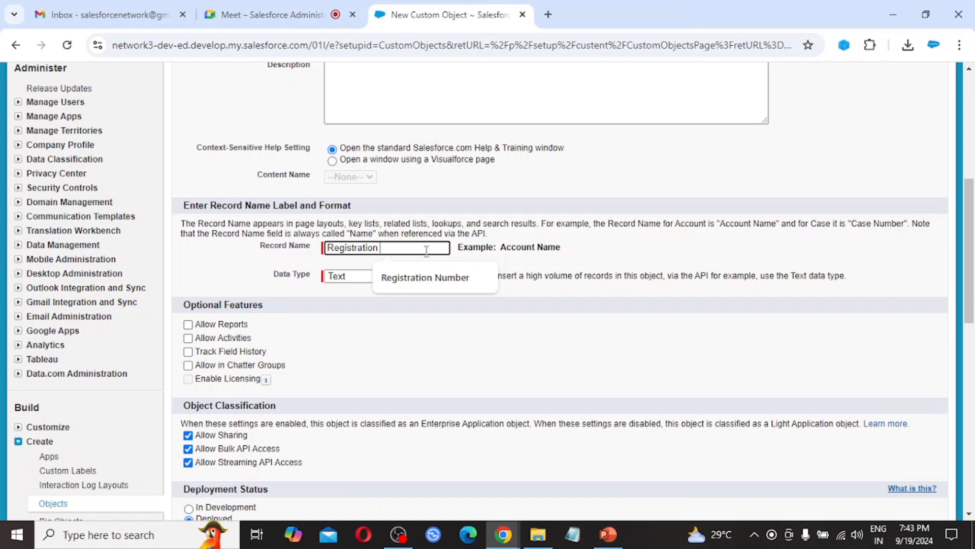
{"action": "type", "text": "ID"}
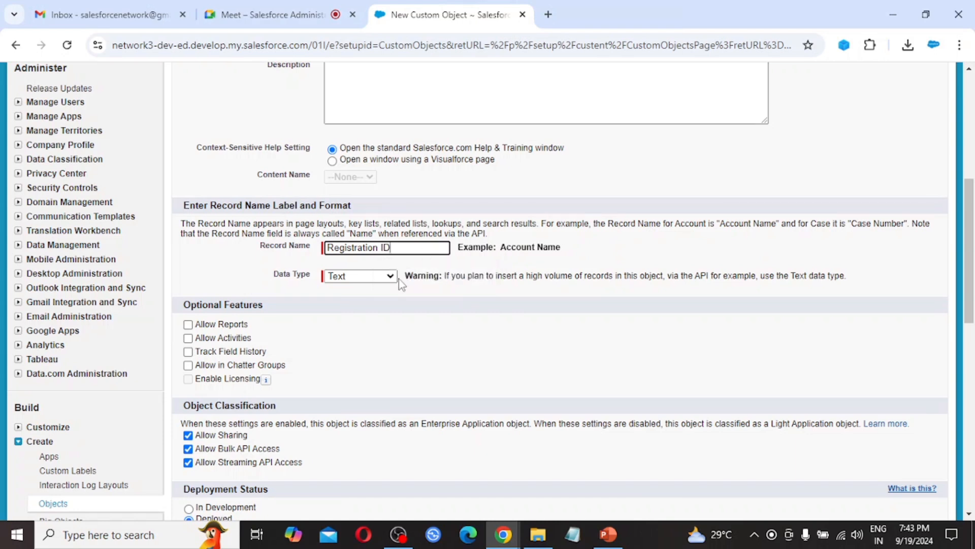
Step: Make the record name an Auto Number with the display format RID-{0000} and the starting number 1
{"action": "left_click", "coordinate": [394, 278]}
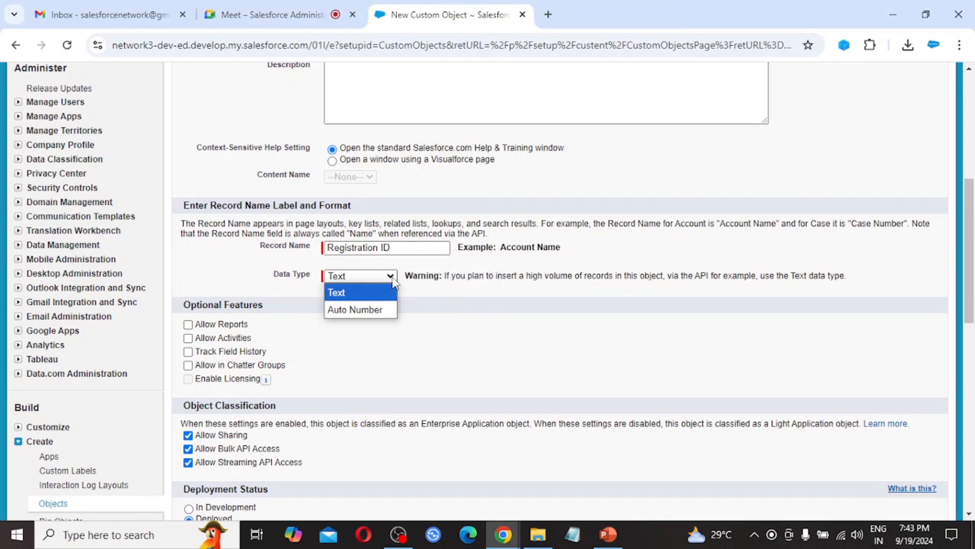
{"action": "left_click", "coordinate": [354, 311]}
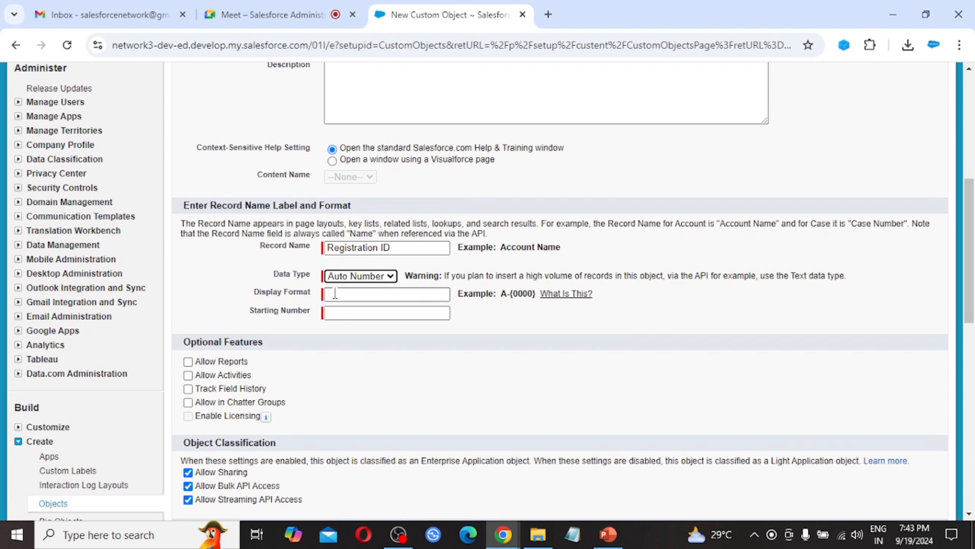
{"action": "left_click", "coordinate": [334, 294]}
{"action": "type", "text": "R"}
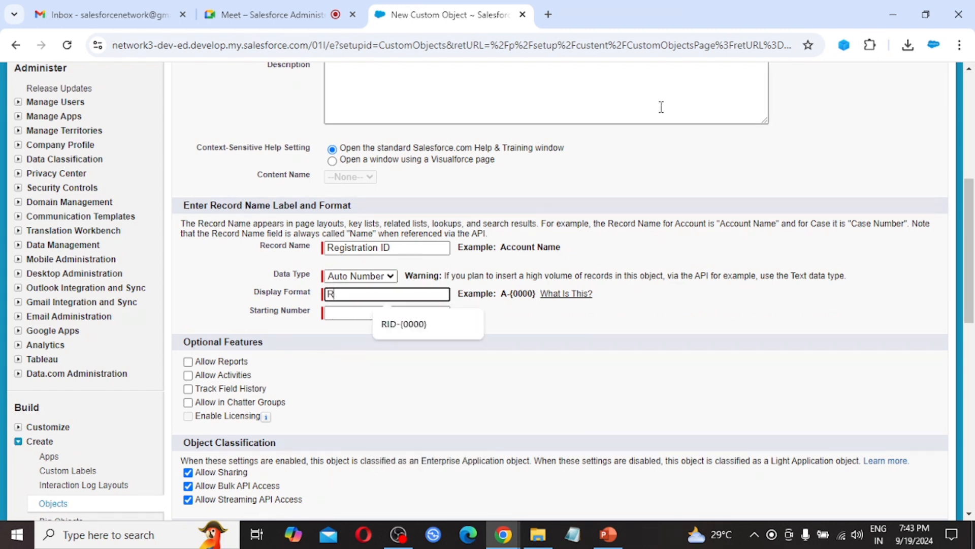
{"action": "type", "text": "ID-{"}
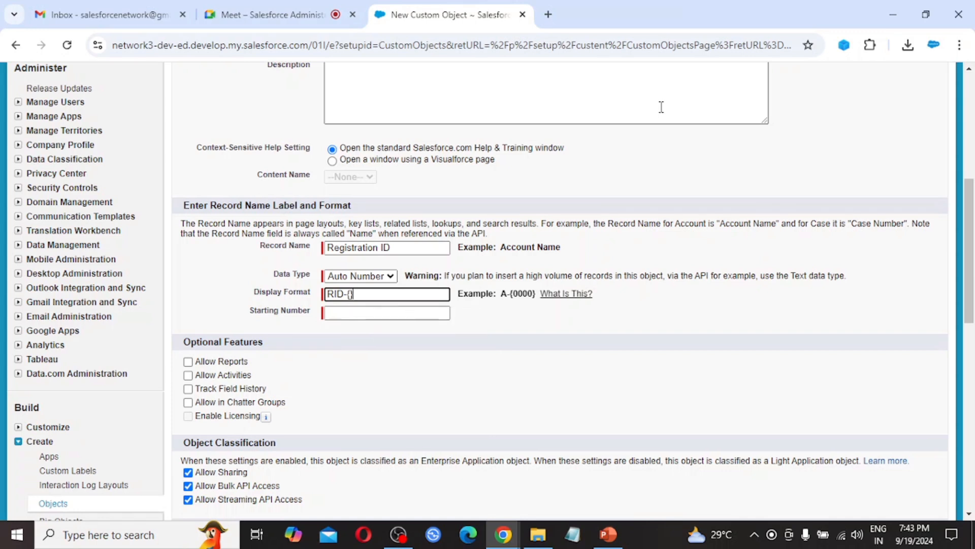
{"action": "type", "text": "0000}"}
{"action": "key", "text": "Tab"}
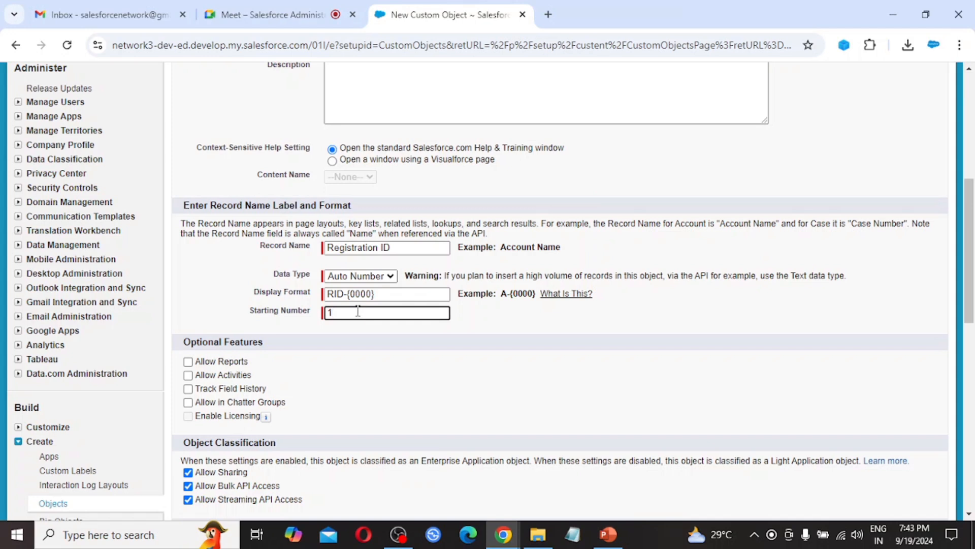
Step: Enable Allow Reports, Allow Activities, Track Field History and Allow in Chatter Groups for the new object
{"action": "left_click", "coordinate": [202, 363]}
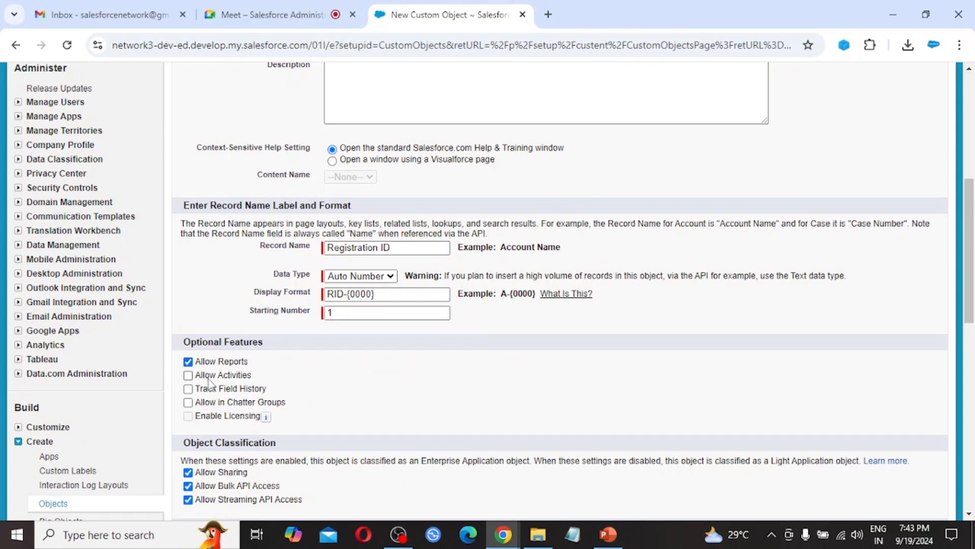
{"action": "left_click", "coordinate": [204, 376]}
{"action": "left_click", "coordinate": [208, 389]}
{"action": "left_click", "coordinate": [206, 407]}
Step: Enable Allow Search and the Notes and Attachments related list, and save the Registration object
{"action": "scroll", "coordinate": [328, 421], "scroll_direction": "down", "scroll_amount": 5}
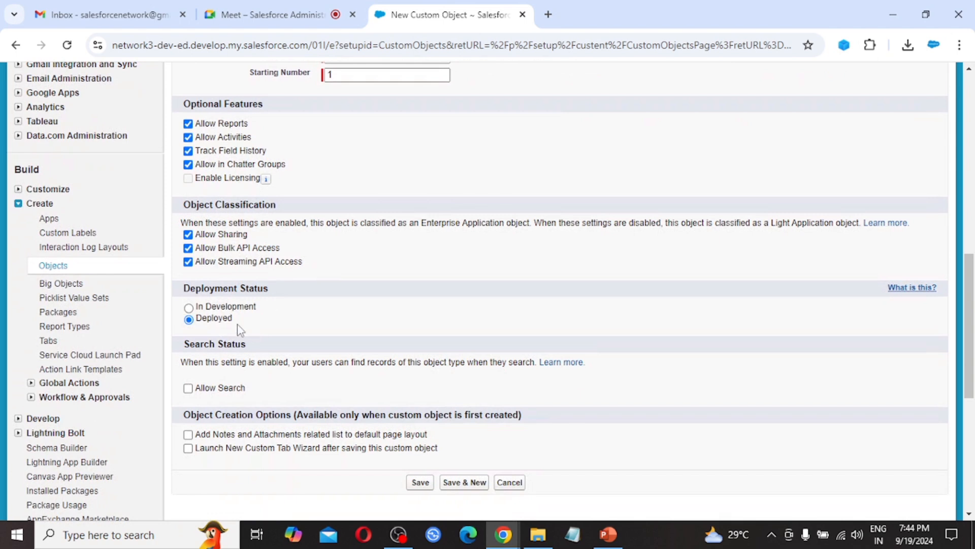
{"action": "left_click", "coordinate": [188, 389]}
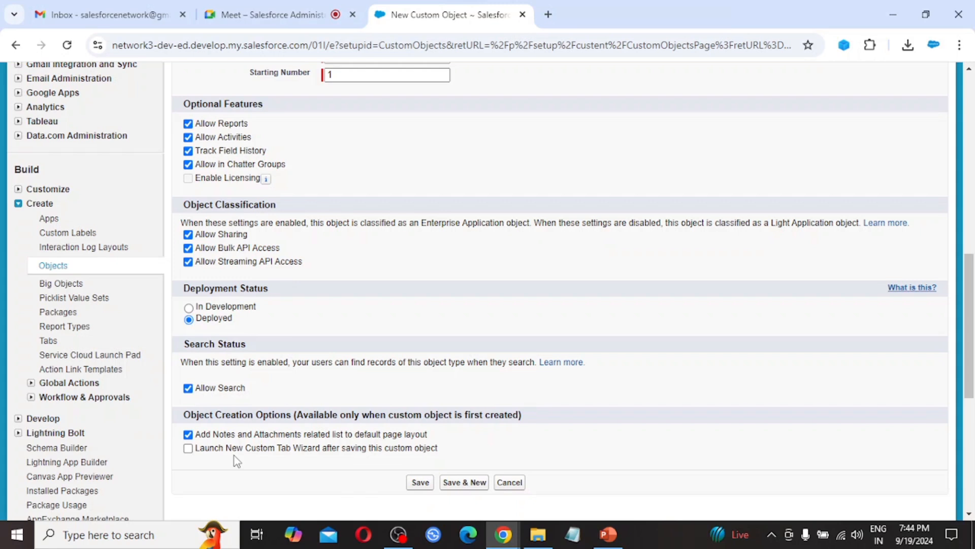
{"action": "left_click", "coordinate": [420, 487]}
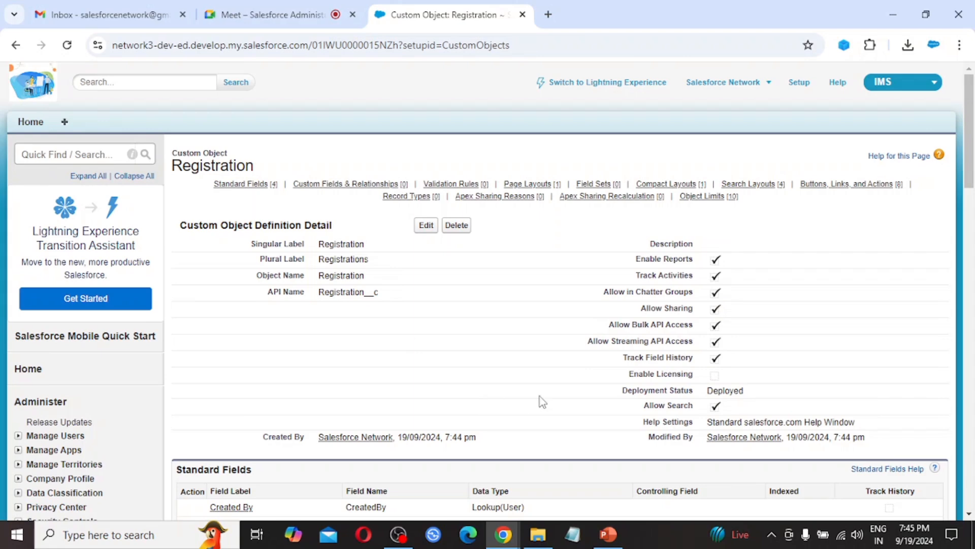
{"action": "scroll", "coordinate": [540, 401], "scroll_direction": "down", "scroll_amount": 2}
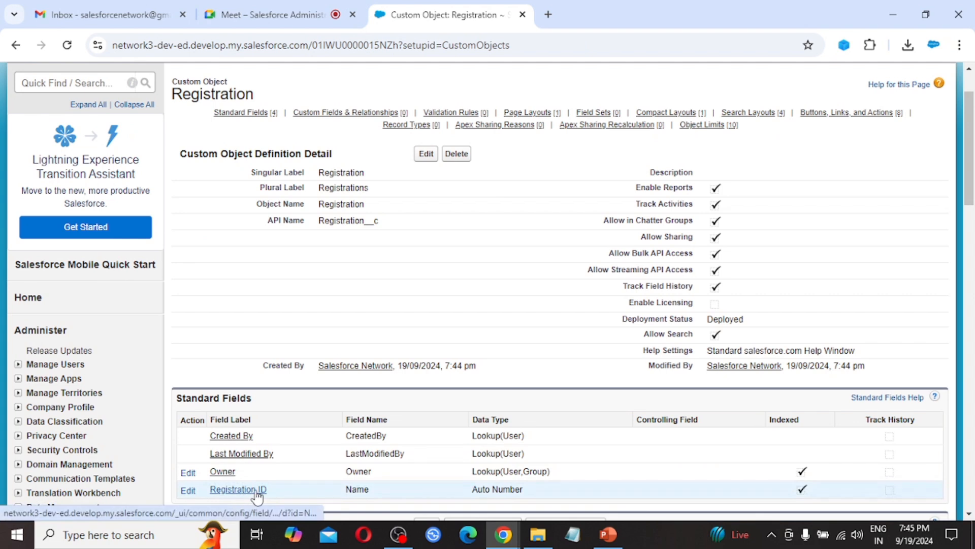
{"action": "scroll", "coordinate": [304, 254], "scroll_direction": "up", "scroll_amount": 1}
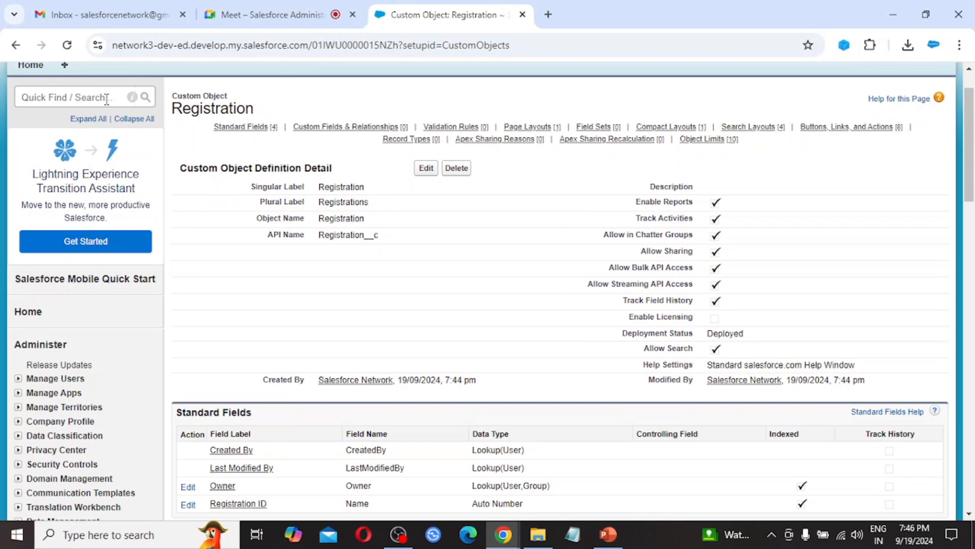
{"action": "scroll", "coordinate": [298, 171], "scroll_direction": "up", "scroll_amount": 1}
{"action": "scroll", "coordinate": [298, 172], "scroll_direction": "up", "scroll_amount": 1}
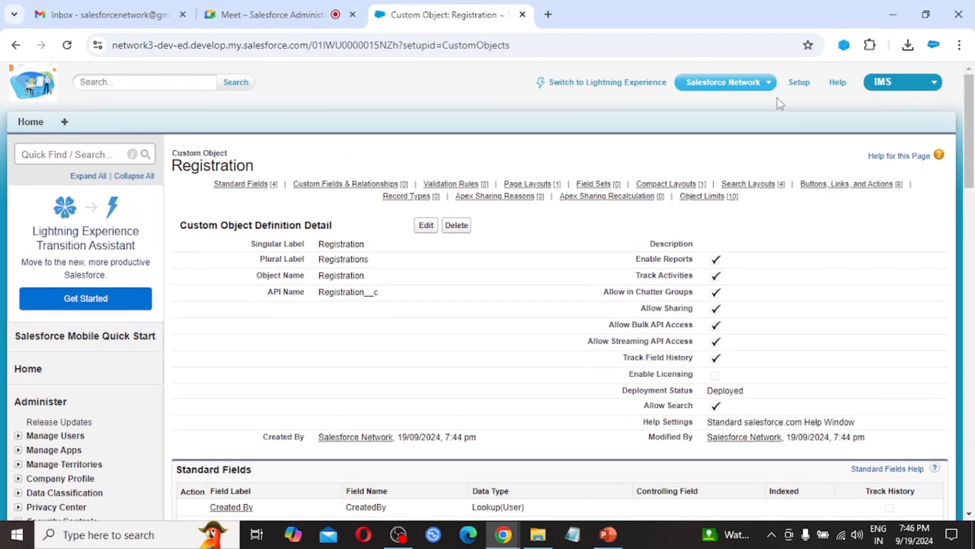
Step: Go to Setup and open the Custom Tabs page from the Create section under Build
{"action": "left_click", "coordinate": [68, 46]}
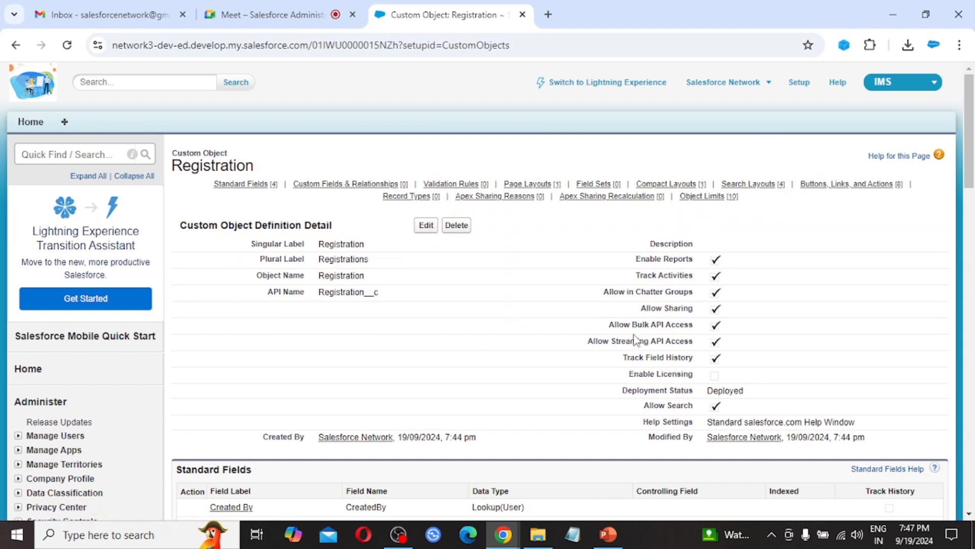
{"action": "left_click", "coordinate": [800, 84]}
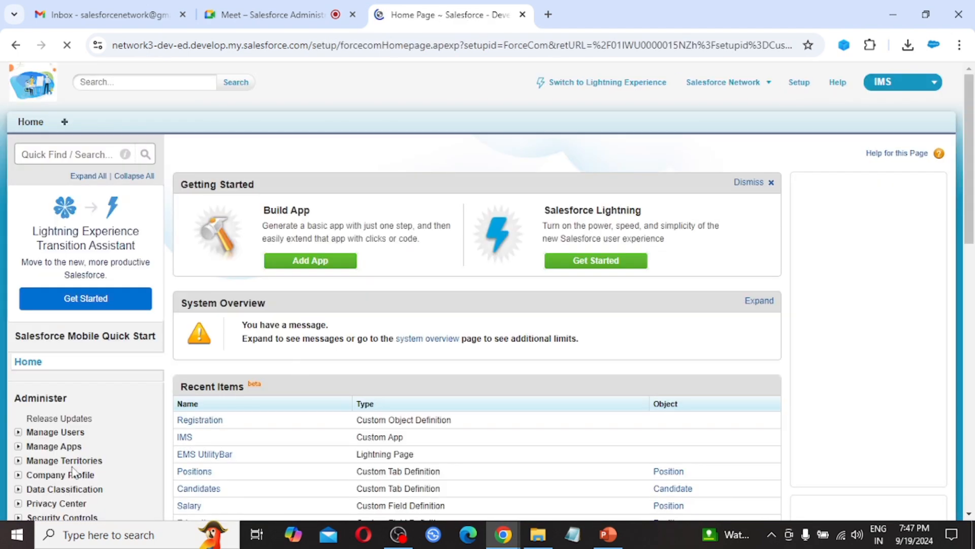
{"action": "scroll", "coordinate": [49, 456], "scroll_direction": "down", "scroll_amount": 4}
{"action": "scroll", "coordinate": [48, 456], "scroll_direction": "down", "scroll_amount": 4}
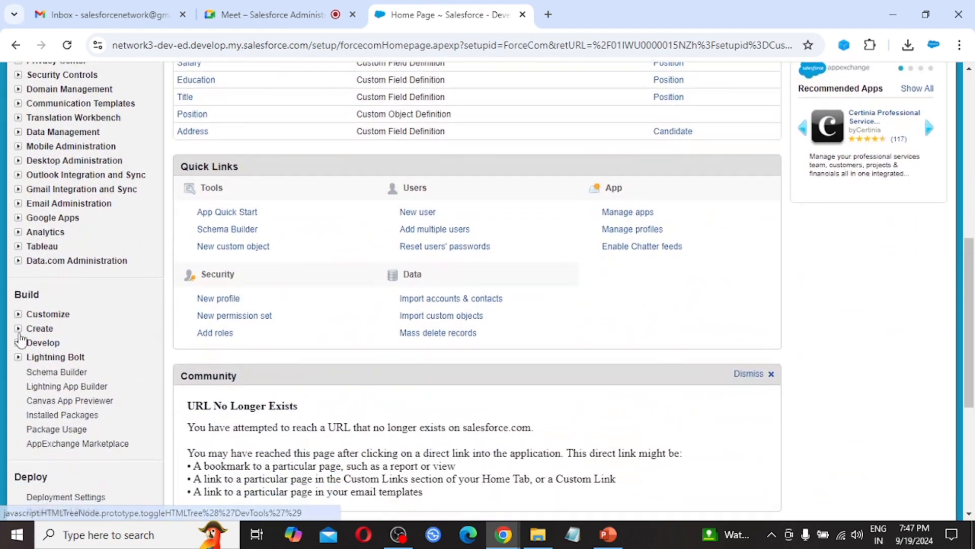
{"action": "left_click", "coordinate": [18, 328]}
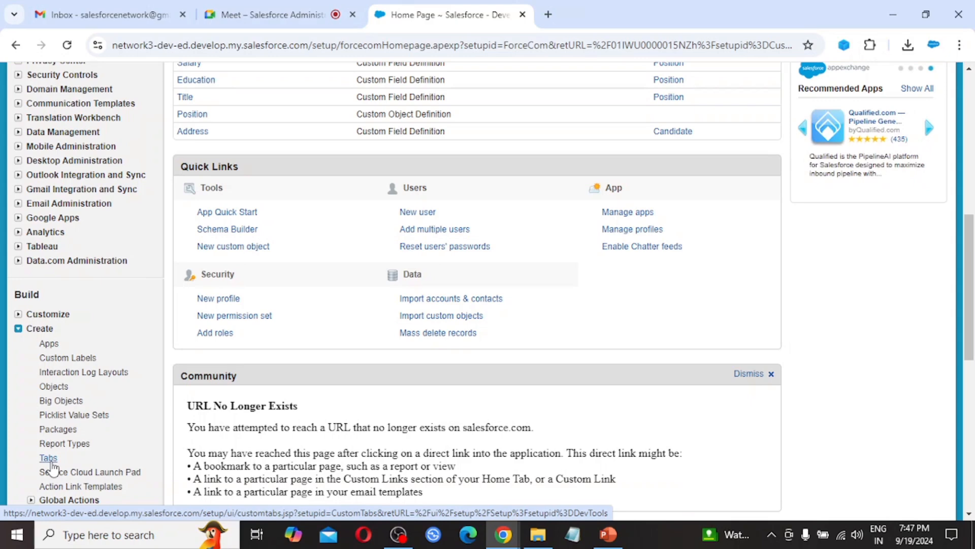
{"action": "left_click", "coordinate": [49, 458]}
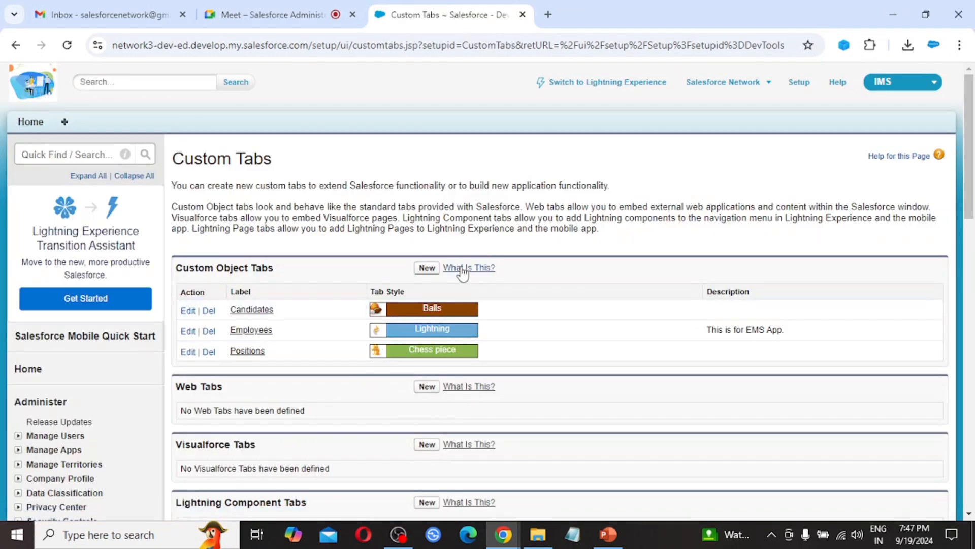
Step: Start a new custom object tab for the Registration object with the Desk tab style
{"action": "left_click", "coordinate": [425, 269]}
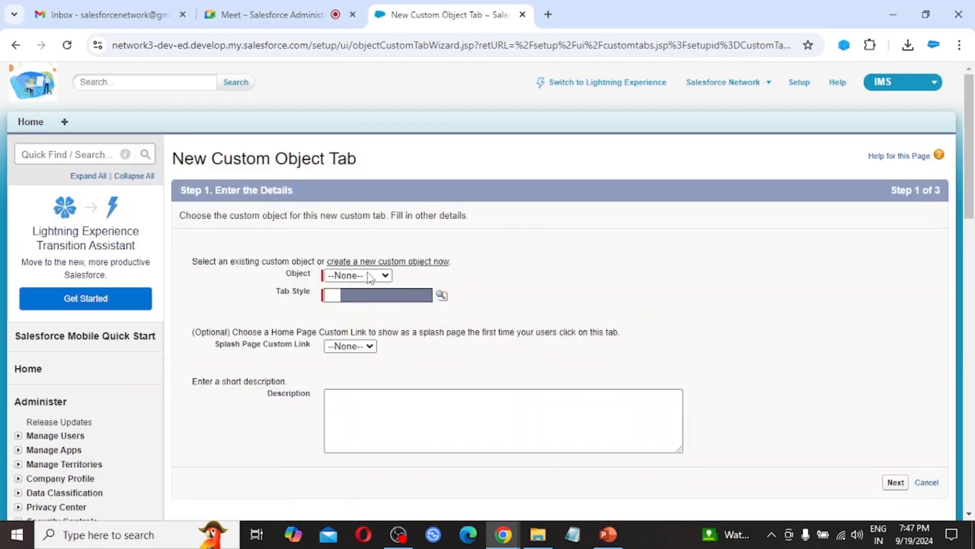
{"action": "left_click", "coordinate": [369, 276]}
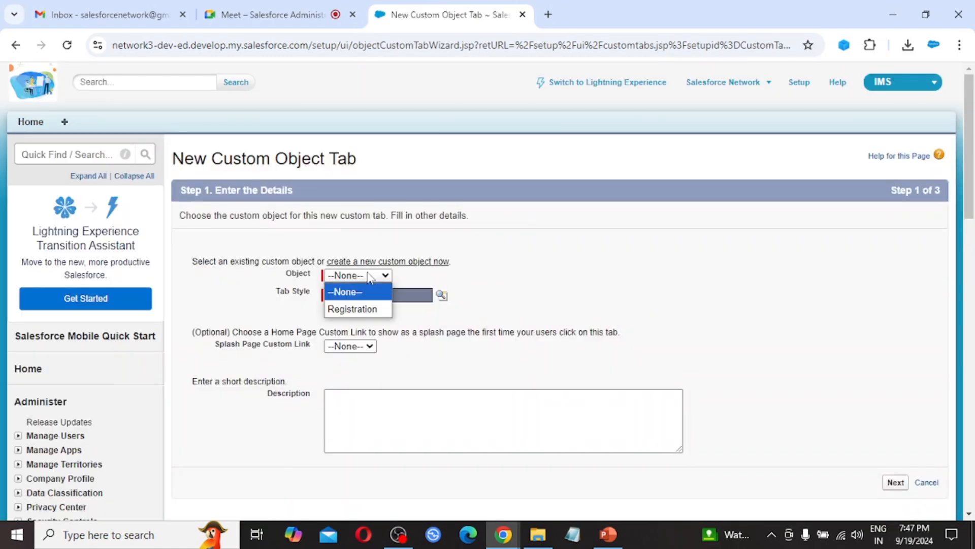
{"action": "left_click", "coordinate": [353, 309]}
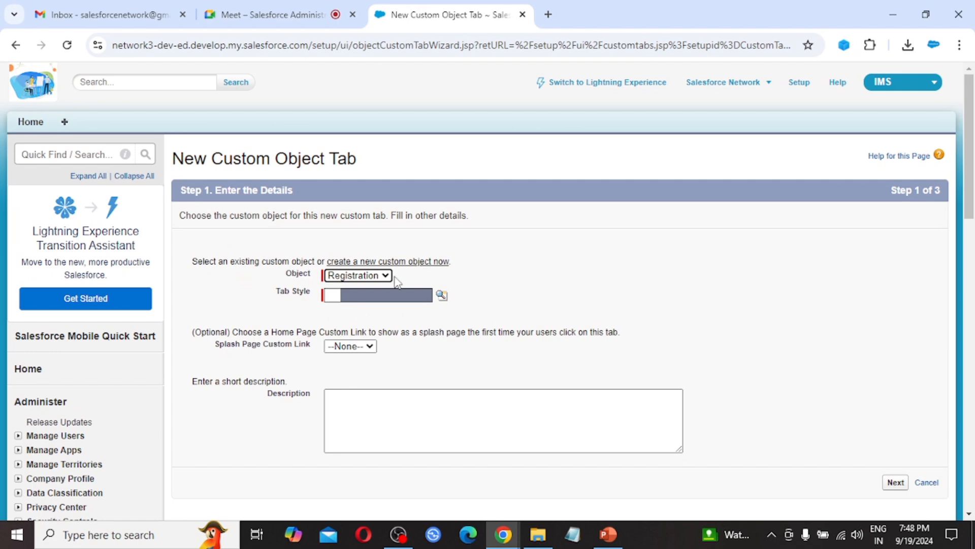
{"action": "left_click", "coordinate": [442, 295]}
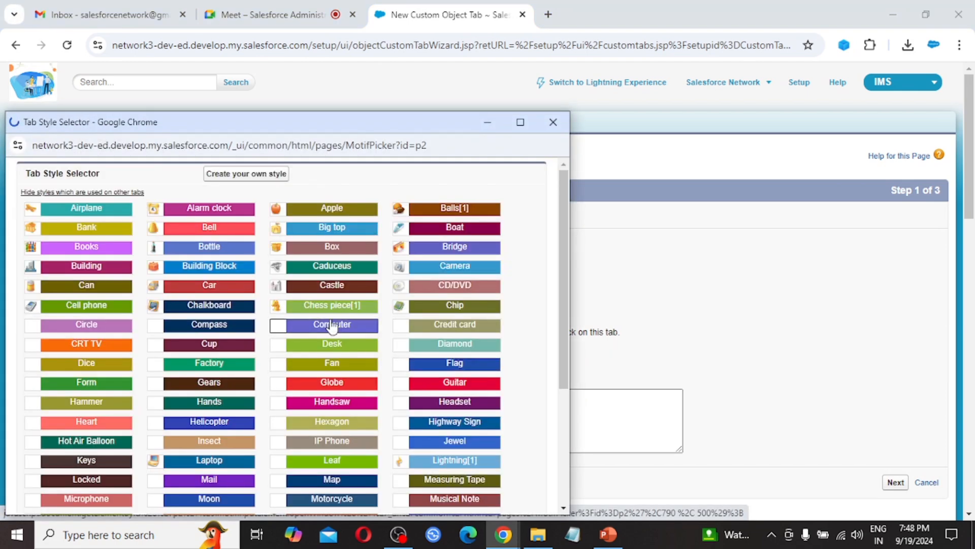
{"action": "left_click", "coordinate": [343, 347]}
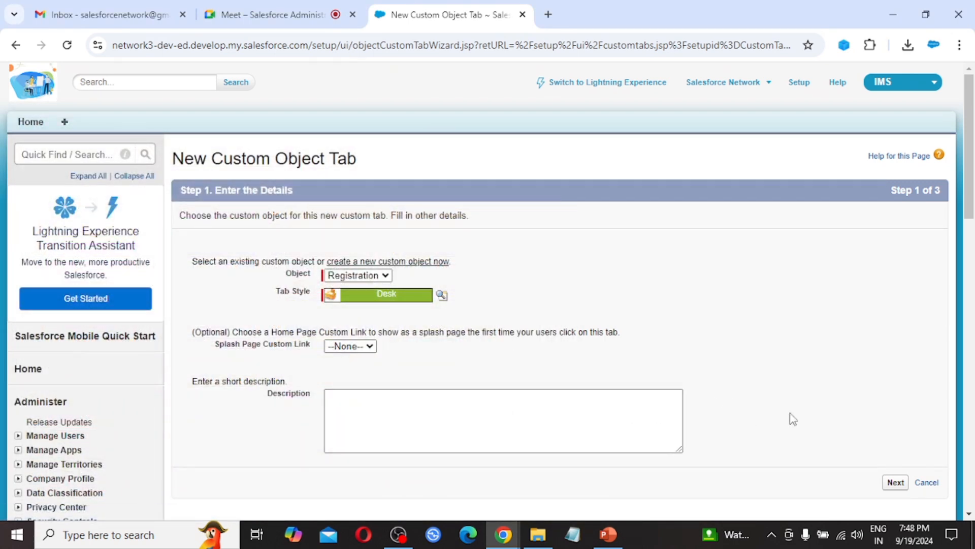
{"action": "scroll", "coordinate": [810, 386], "scroll_direction": "down", "scroll_amount": 1}
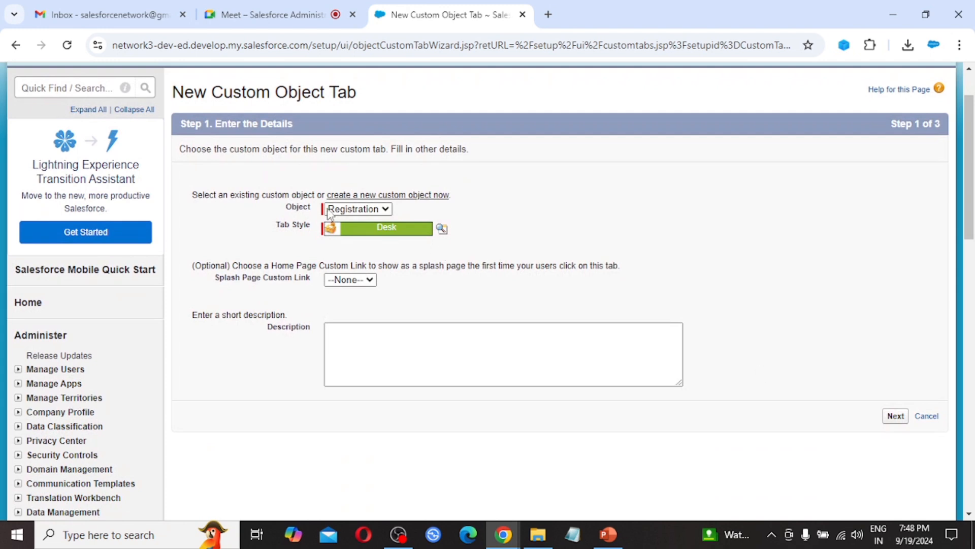
Step: Keep the tab Default On for all profiles and included in all custom apps, save it, and open the Registrations tab
{"action": "left_click", "coordinate": [896, 416]}
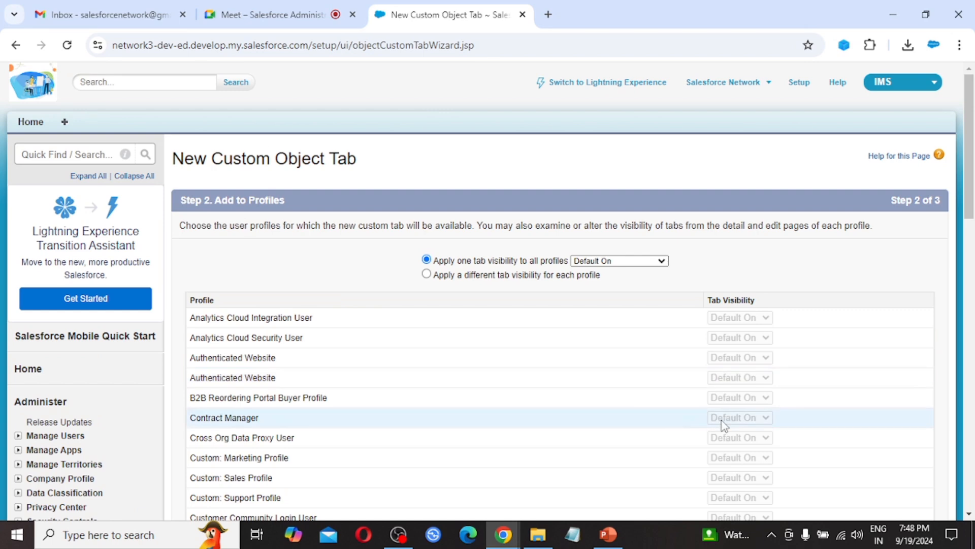
{"action": "scroll", "coordinate": [660, 415], "scroll_direction": "down", "scroll_amount": 4}
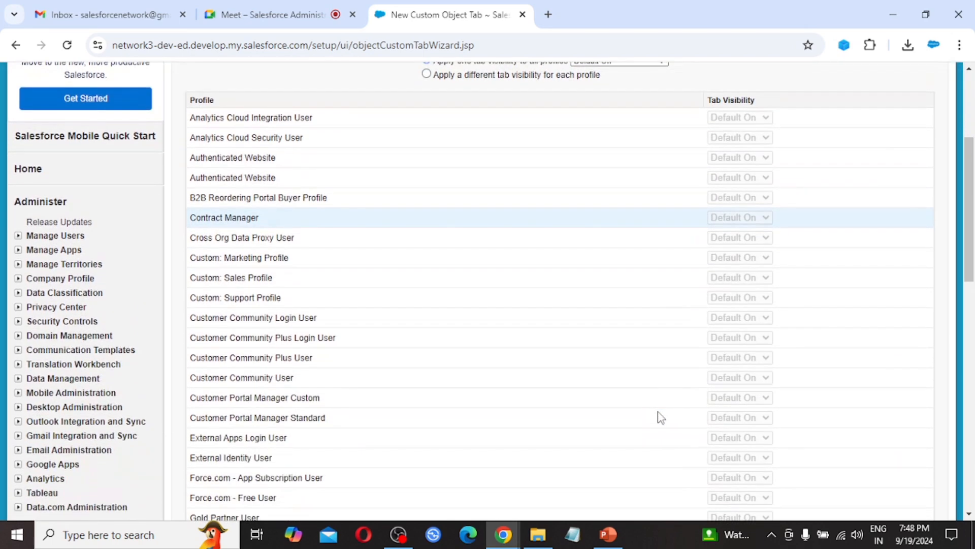
{"action": "scroll", "coordinate": [660, 416], "scroll_direction": "down", "scroll_amount": 6}
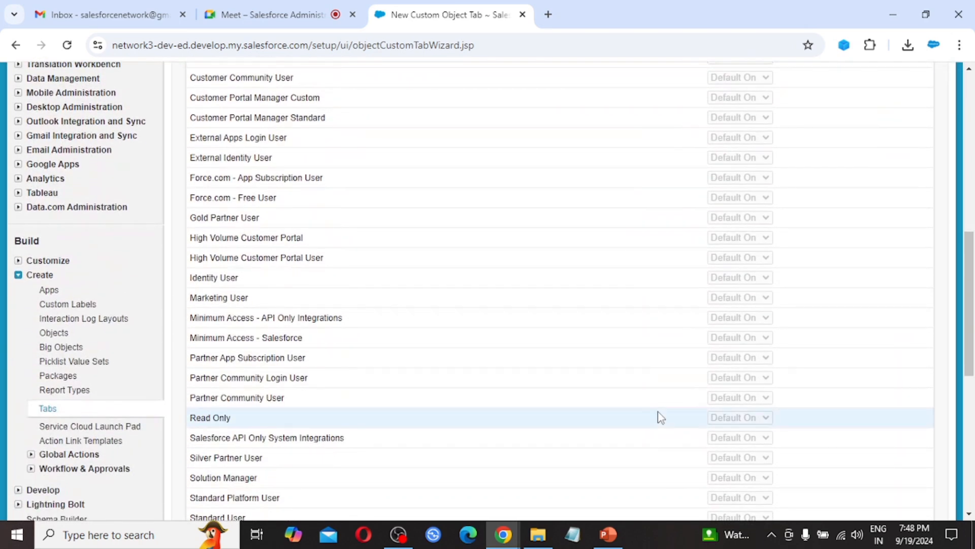
{"action": "scroll", "coordinate": [661, 417], "scroll_direction": "down", "scroll_amount": 3}
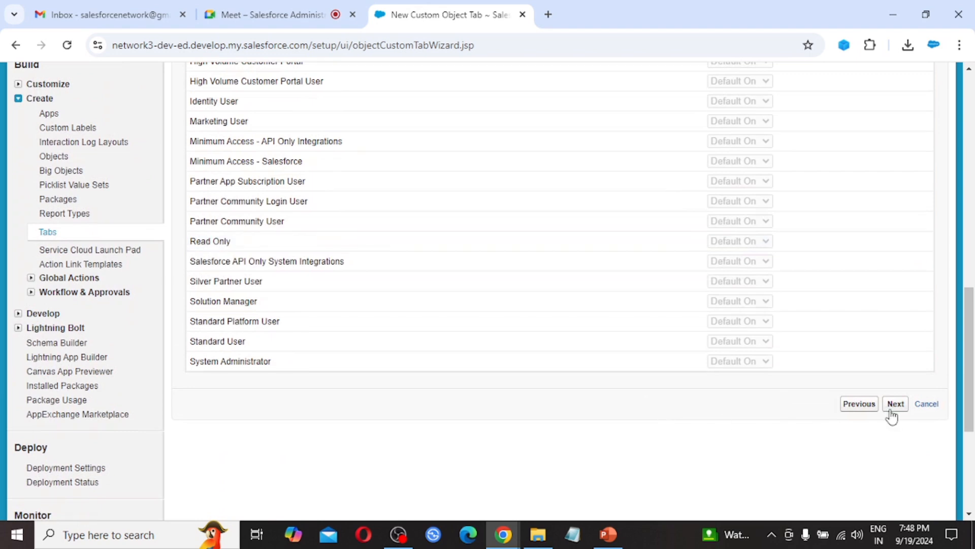
{"action": "left_click", "coordinate": [896, 404]}
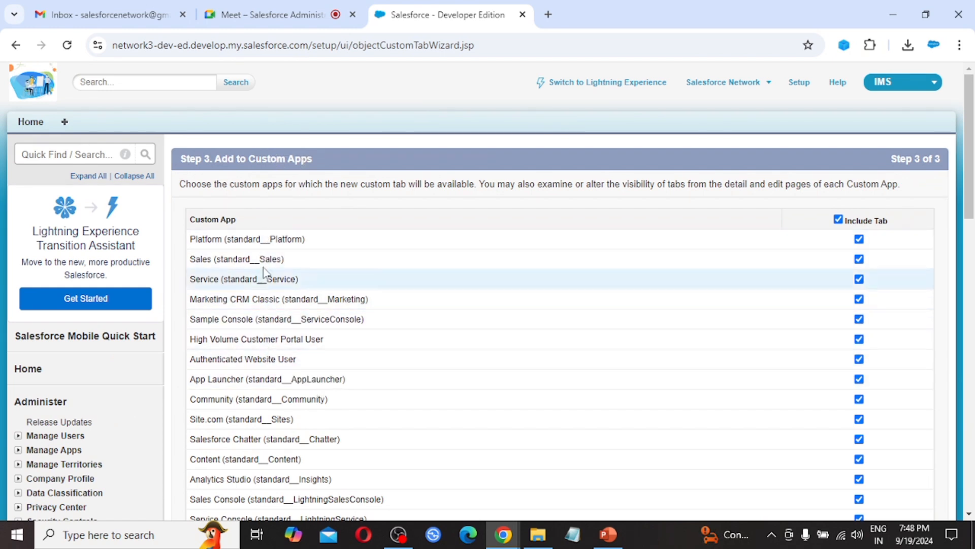
{"action": "scroll", "coordinate": [266, 344], "scroll_direction": "down", "scroll_amount": 8}
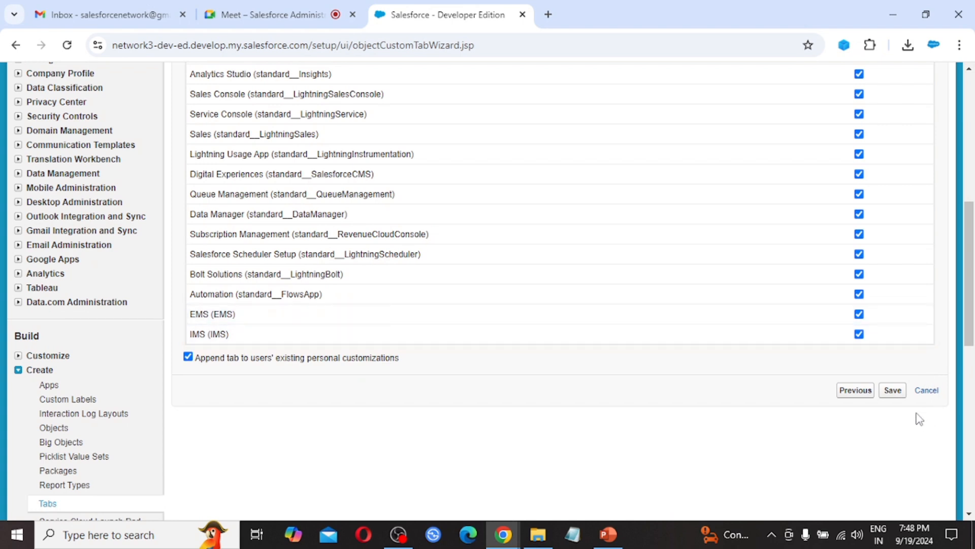
{"action": "left_click", "coordinate": [892, 391]}
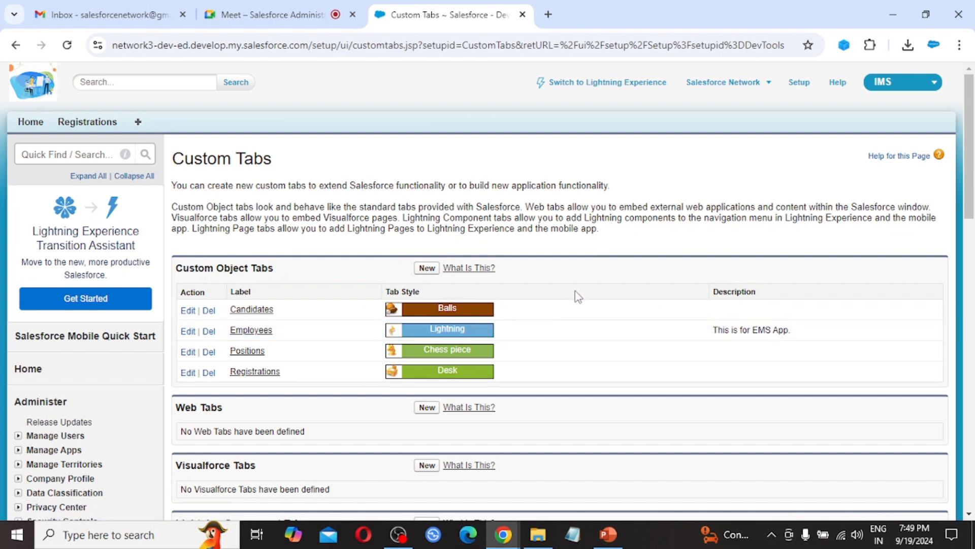
{"action": "left_click", "coordinate": [87, 124]}
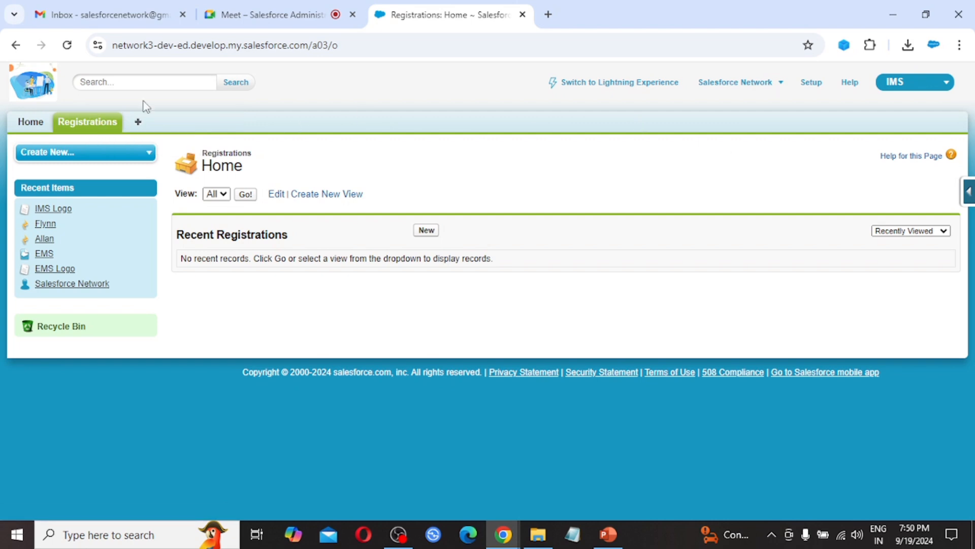
{"action": "left_click", "coordinate": [87, 125]}
Step: Go to Setup and open the Registration custom object's definition from the Create section under Build
{"action": "left_click", "coordinate": [812, 84]}
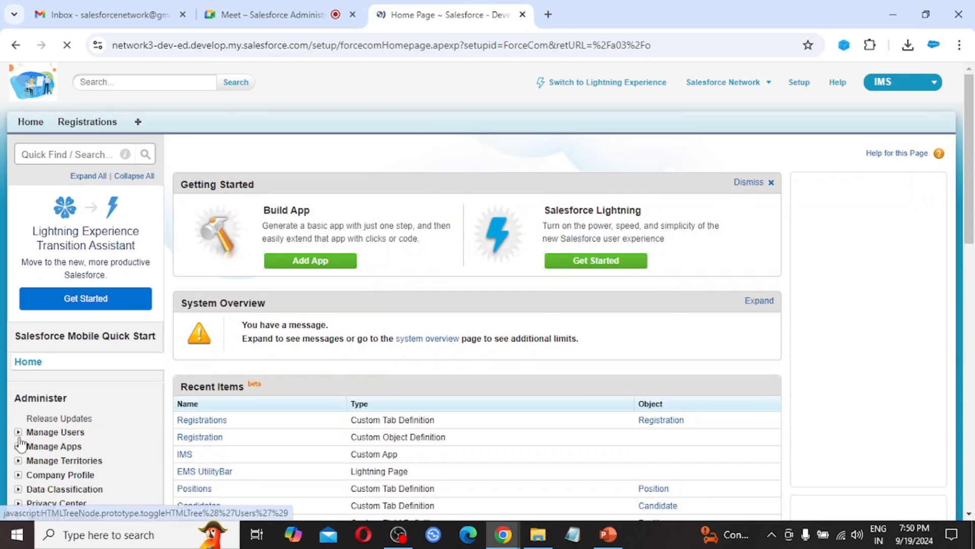
{"action": "scroll", "coordinate": [22, 426], "scroll_direction": "down", "scroll_amount": 7}
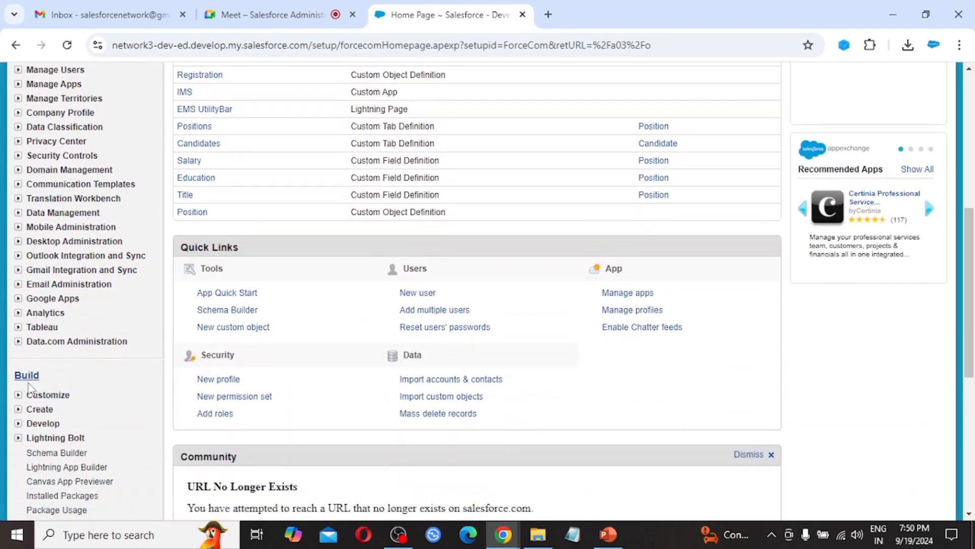
{"action": "scroll", "coordinate": [43, 421], "scroll_direction": "down", "scroll_amount": 2}
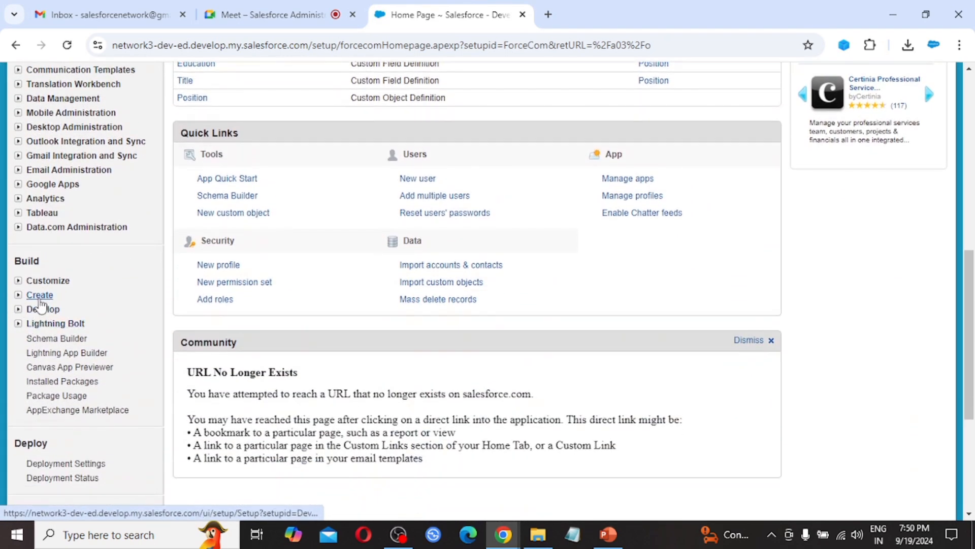
{"action": "left_click", "coordinate": [18, 295]}
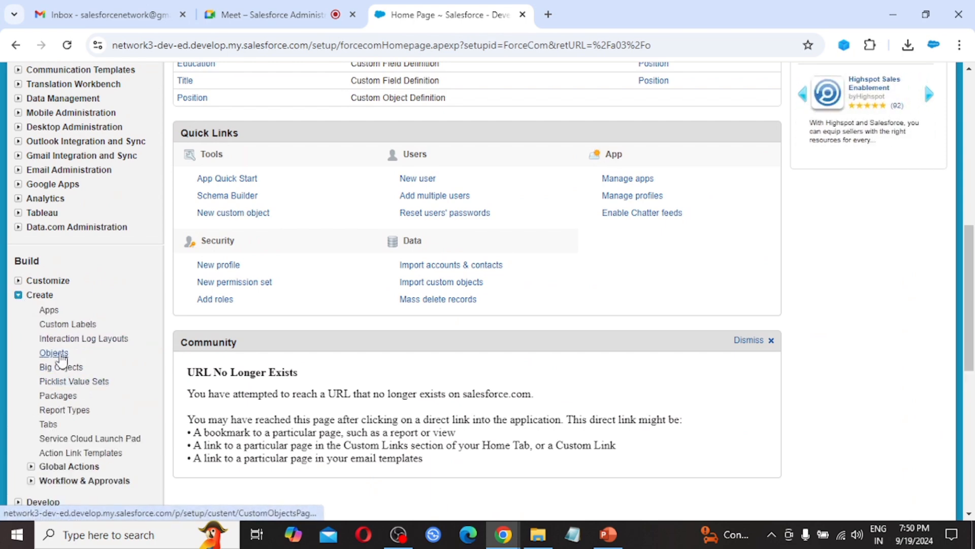
{"action": "left_click", "coordinate": [57, 354]}
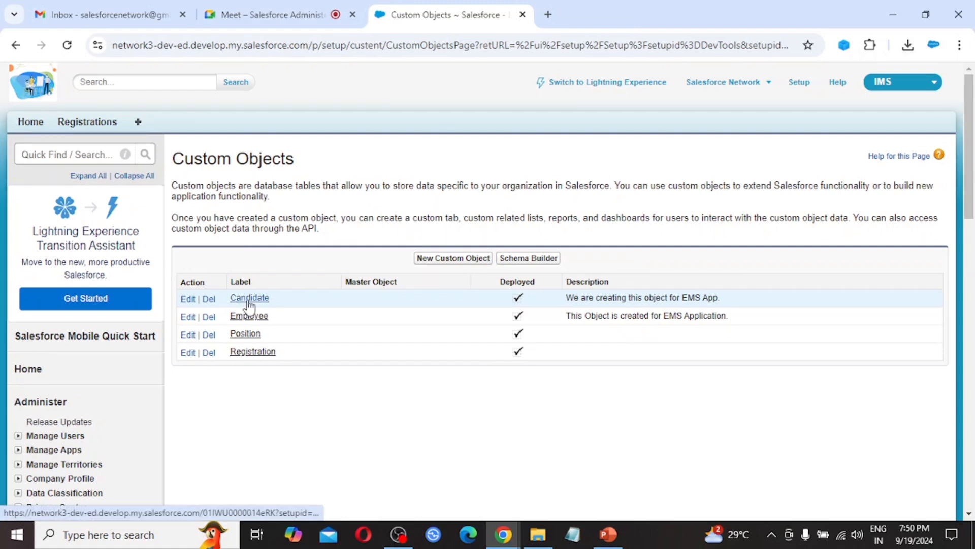
{"action": "left_click", "coordinate": [254, 352]}
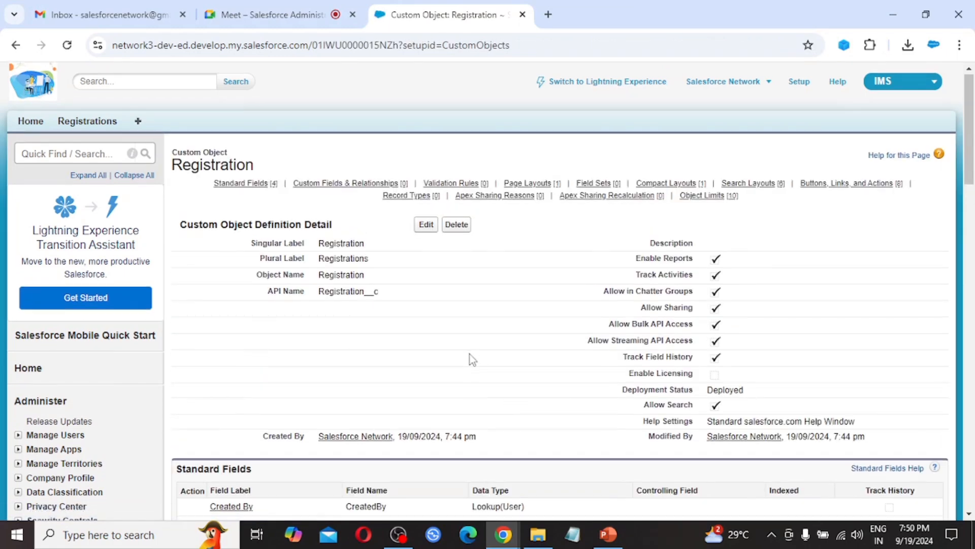
Step: Start a new custom field on the Registration object with the Text data type and continue to its details
{"action": "scroll", "coordinate": [471, 354], "scroll_direction": "down", "scroll_amount": 1}
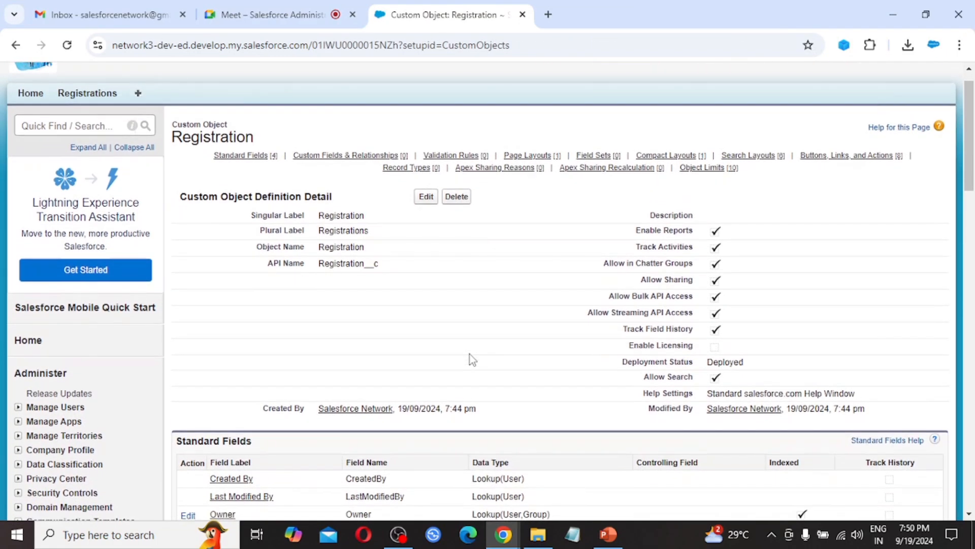
{"action": "scroll", "coordinate": [470, 355], "scroll_direction": "down", "scroll_amount": 5}
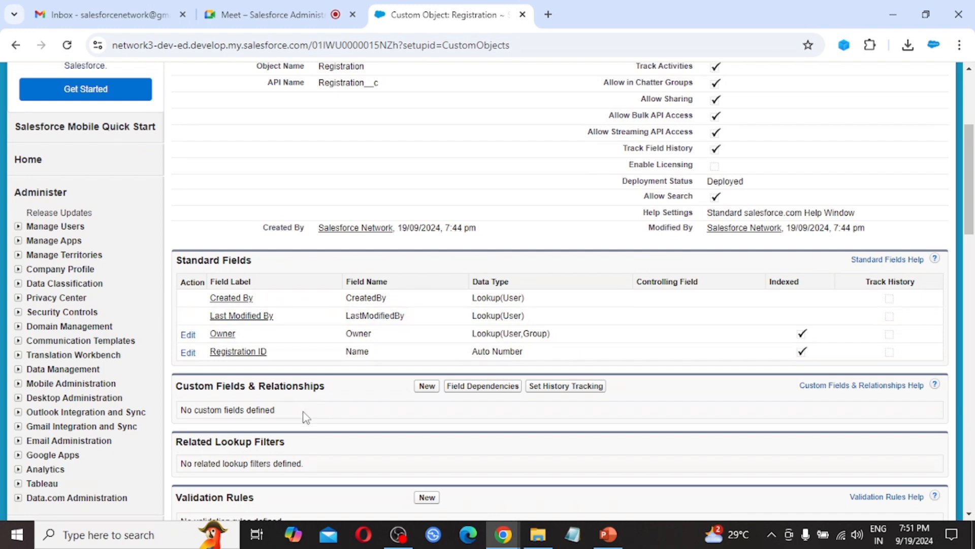
{"action": "left_click", "coordinate": [428, 389]}
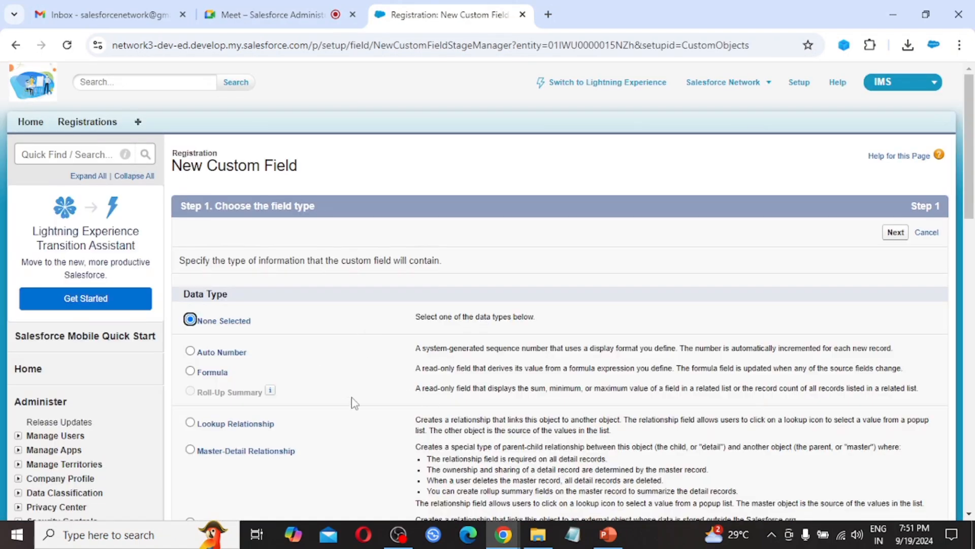
{"action": "scroll", "coordinate": [411, 414], "scroll_direction": "down", "scroll_amount": 5}
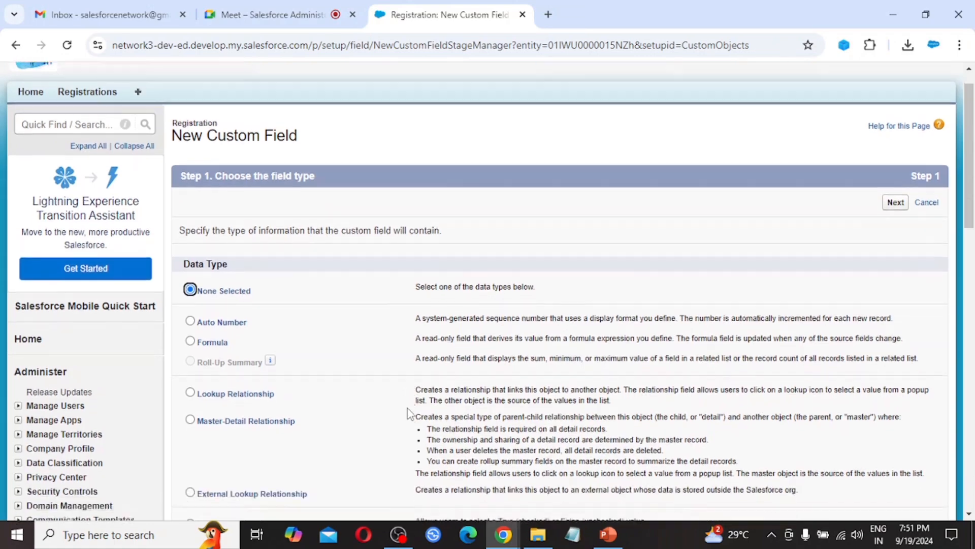
{"action": "scroll", "coordinate": [410, 414], "scroll_direction": "down", "scroll_amount": 4}
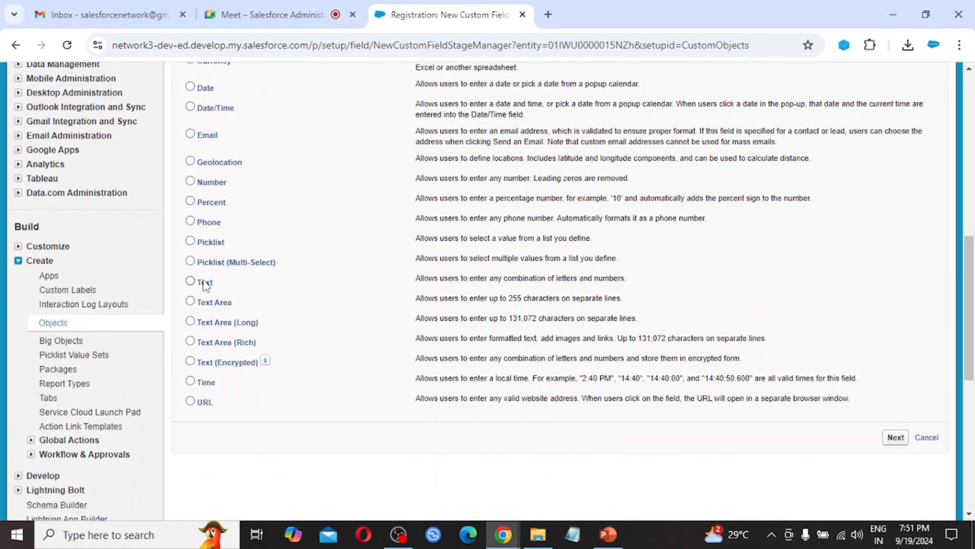
{"action": "scroll", "coordinate": [367, 269], "scroll_direction": "up", "scroll_amount": 5}
{"action": "scroll", "coordinate": [367, 270], "scroll_direction": "up", "scroll_amount": 3}
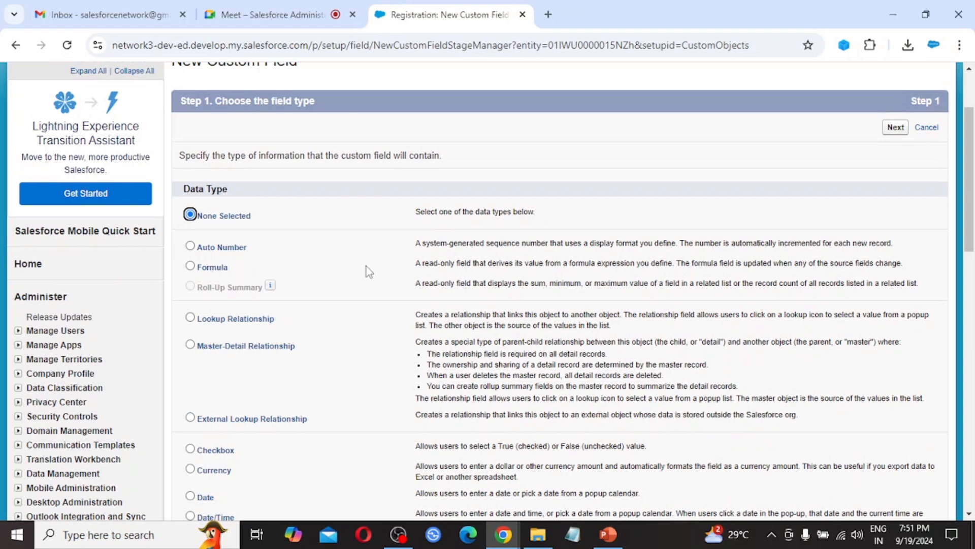
{"action": "scroll", "coordinate": [386, 365], "scroll_direction": "down", "scroll_amount": 2}
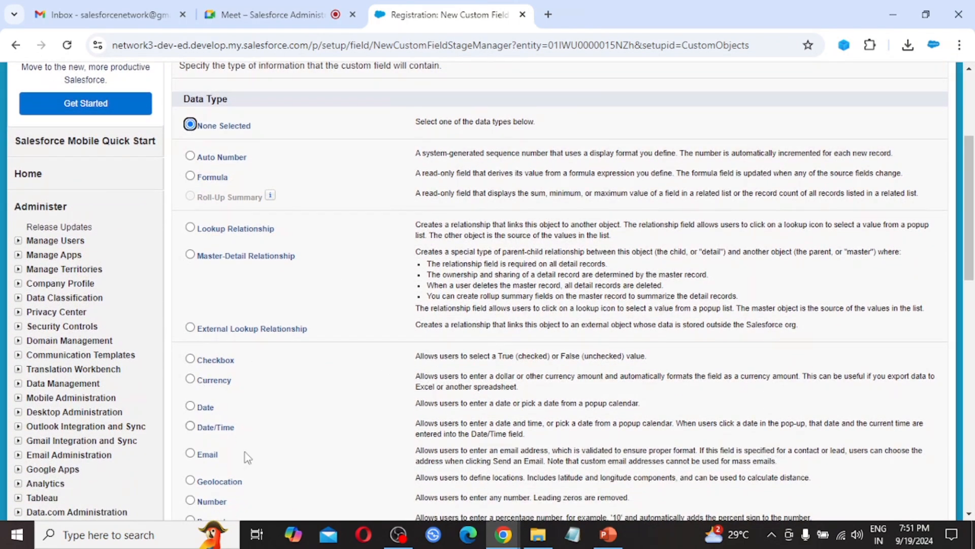
{"action": "scroll", "coordinate": [246, 455], "scroll_direction": "down", "scroll_amount": 1}
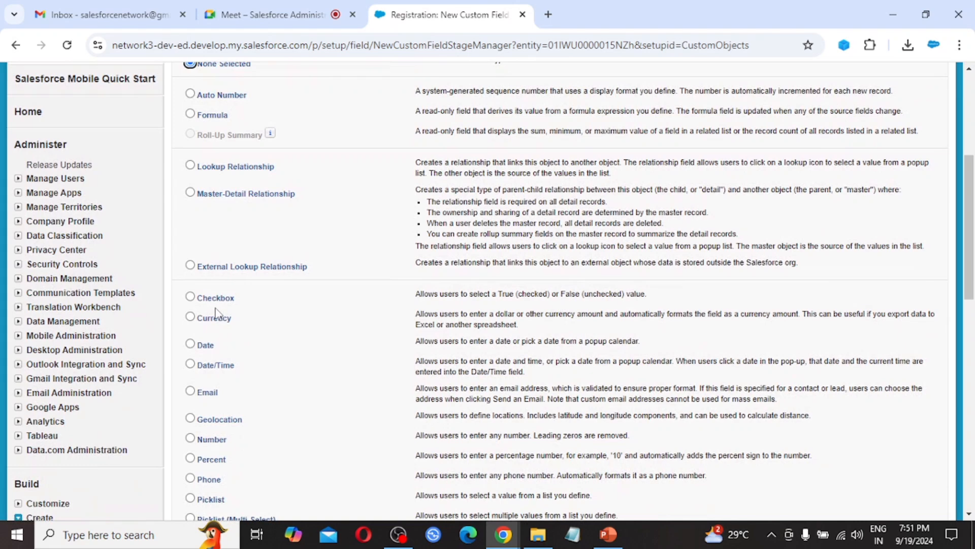
{"action": "scroll", "coordinate": [203, 407], "scroll_direction": "down", "scroll_amount": 5}
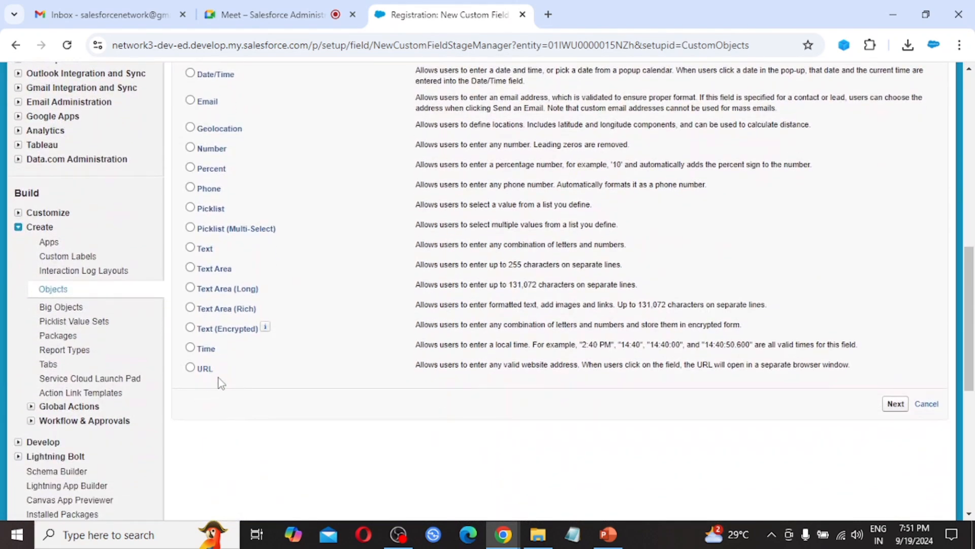
{"action": "scroll", "coordinate": [320, 277], "scroll_direction": "up", "scroll_amount": 2}
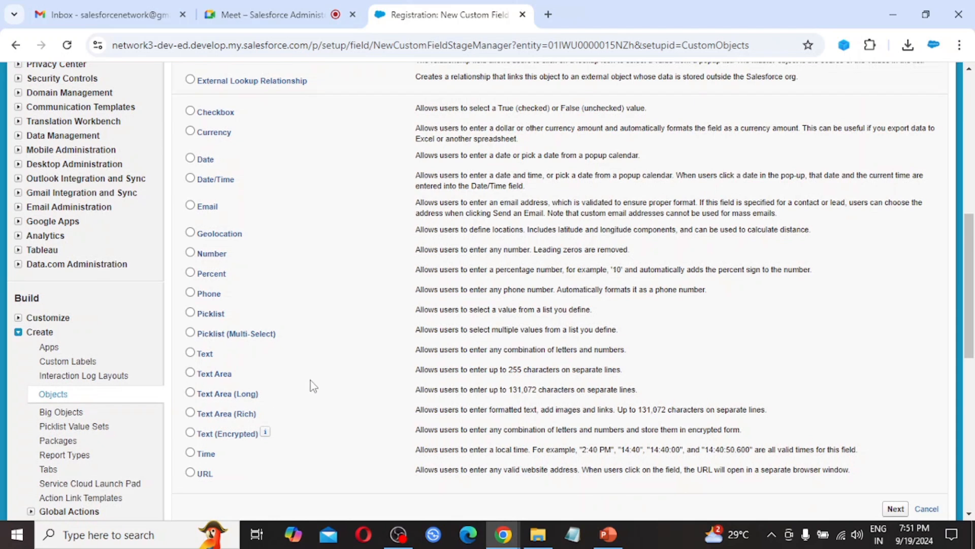
{"action": "left_click", "coordinate": [204, 354]}
{"action": "left_click", "coordinate": [902, 515]}
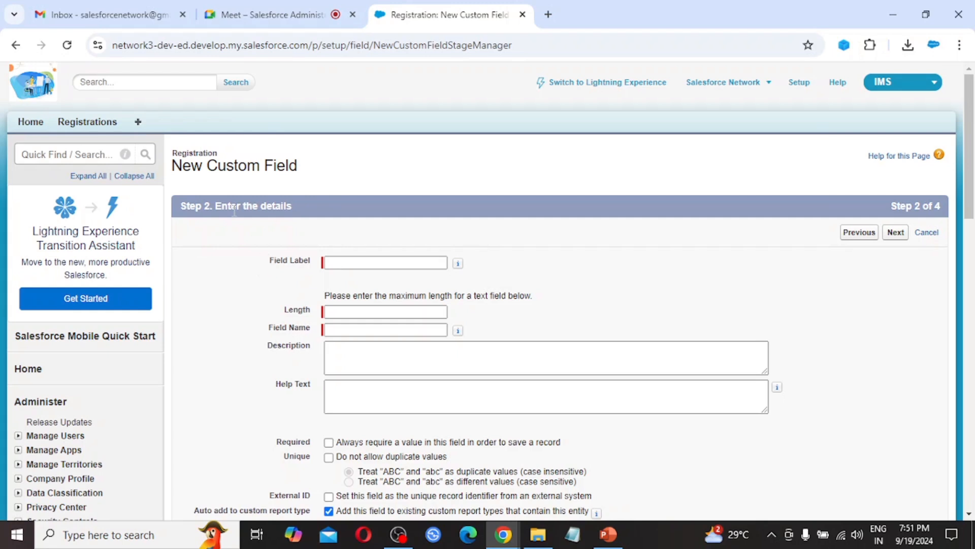
Step: Label the text field Full Name, set its length to 30, and continue to field-level security
{"action": "left_click", "coordinate": [348, 264]}
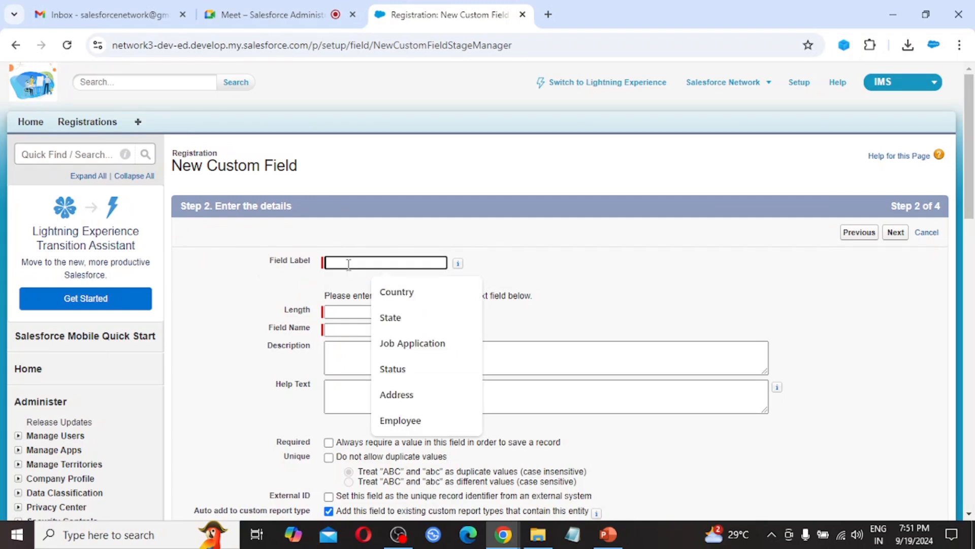
{"action": "type", "text": "F"}
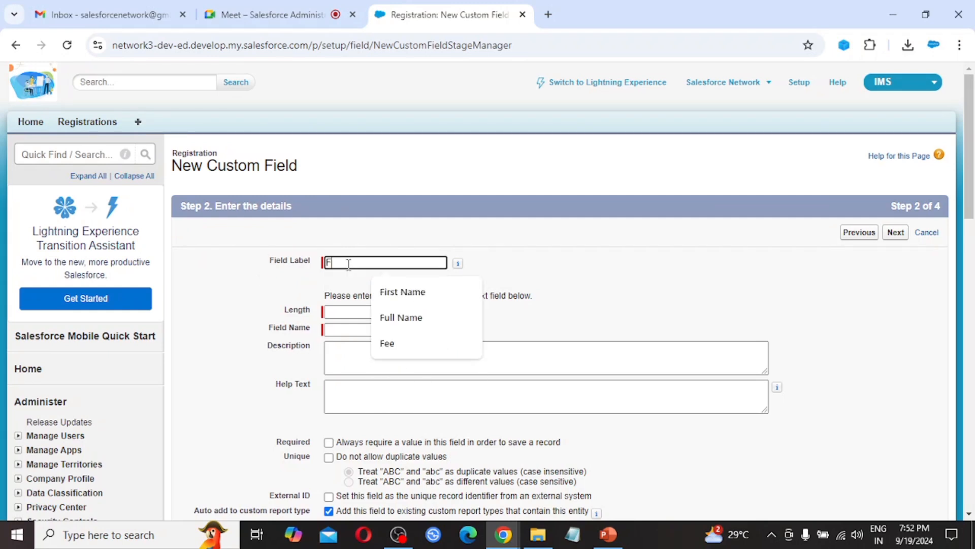
{"action": "type", "text": "ull Name"}
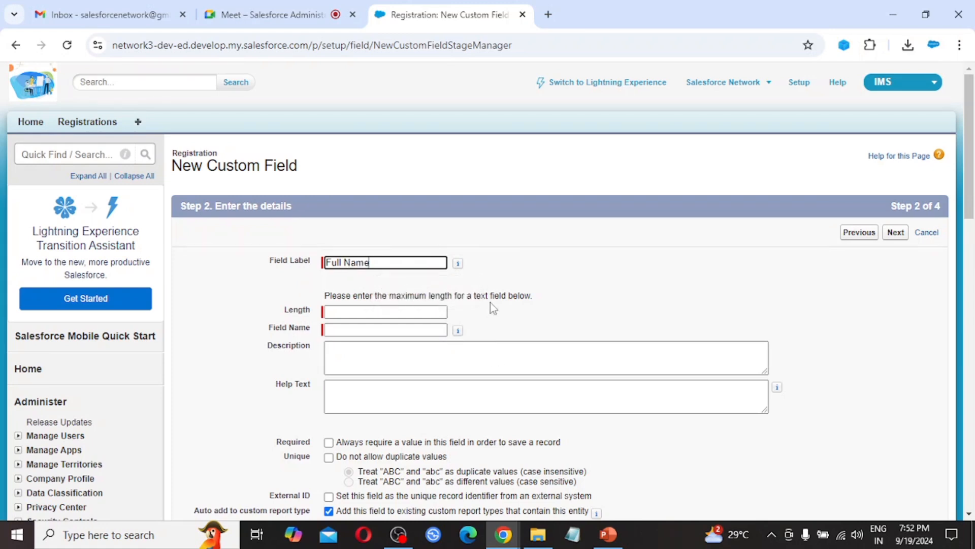
{"action": "key", "text": "Tab"}
{"action": "key", "text": "Tab"}
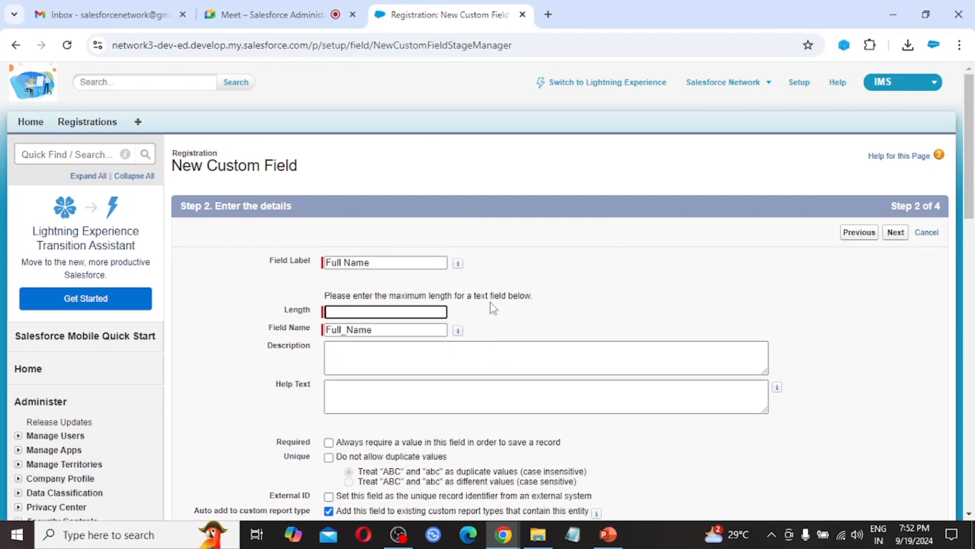
{"action": "type", "text": "30"}
{"action": "key", "text": "Tab"}
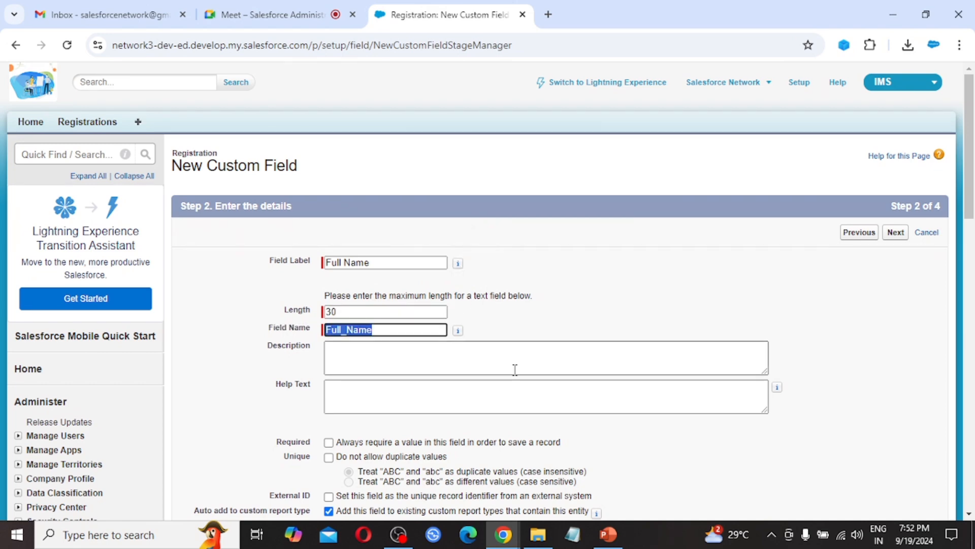
{"action": "scroll", "coordinate": [514, 370], "scroll_direction": "down", "scroll_amount": 2}
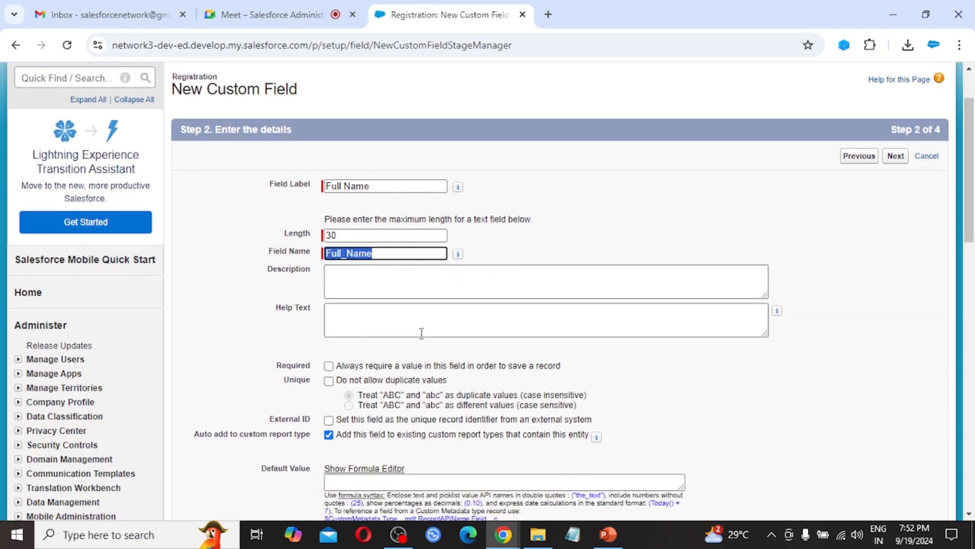
{"action": "scroll", "coordinate": [463, 385], "scroll_direction": "down", "scroll_amount": 1}
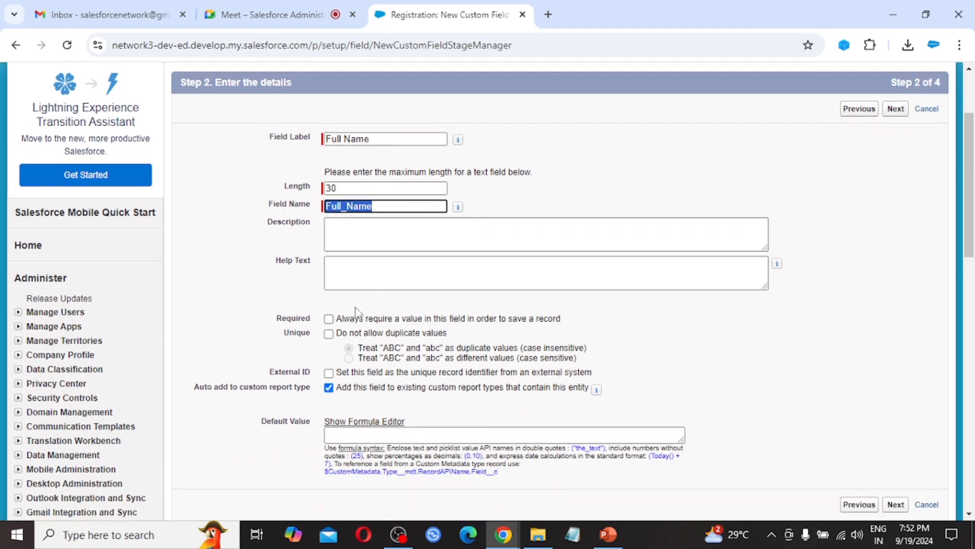
{"action": "scroll", "coordinate": [367, 337], "scroll_direction": "down", "scroll_amount": 1}
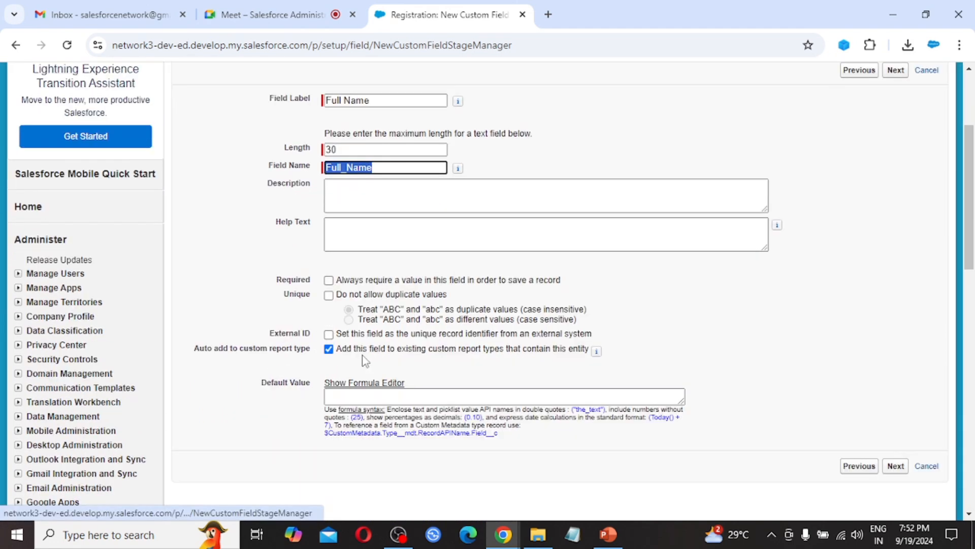
{"action": "left_click", "coordinate": [895, 467]}
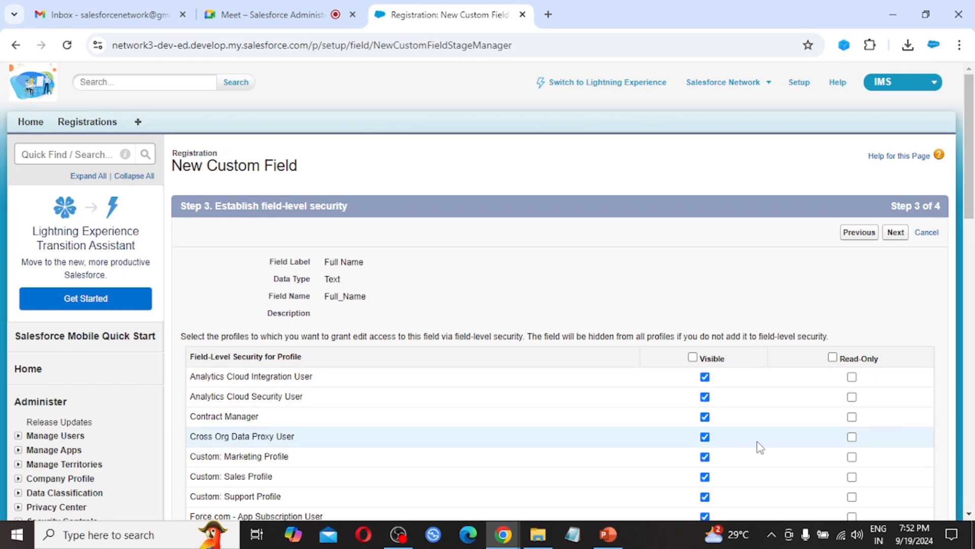
Step: Keep the default profile visibility and the Registration Layout for Full Name, then save it and start another new field
{"action": "scroll", "coordinate": [759, 447], "scroll_direction": "down", "scroll_amount": 1}
{"action": "scroll", "coordinate": [759, 447], "scroll_direction": "down", "scroll_amount": 1}
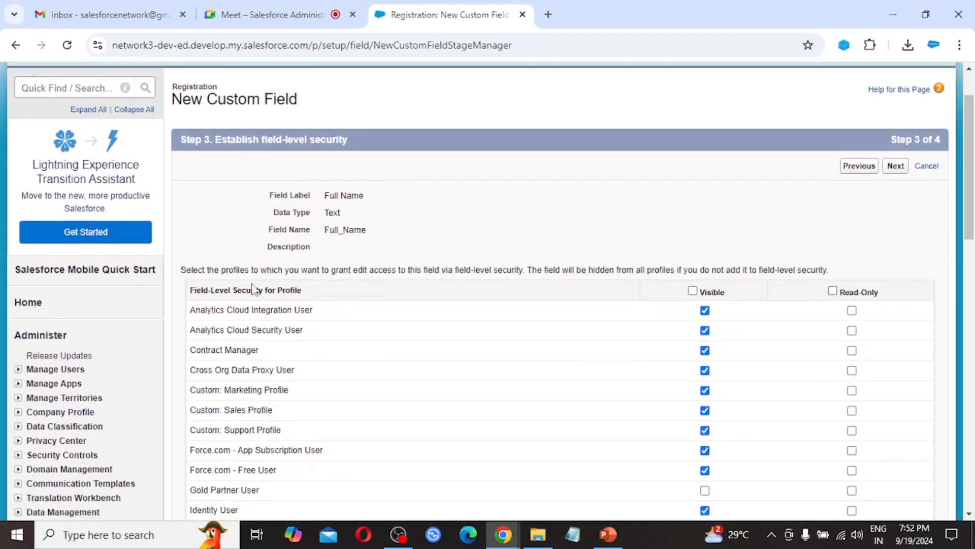
{"action": "scroll", "coordinate": [316, 441], "scroll_direction": "down", "scroll_amount": 5}
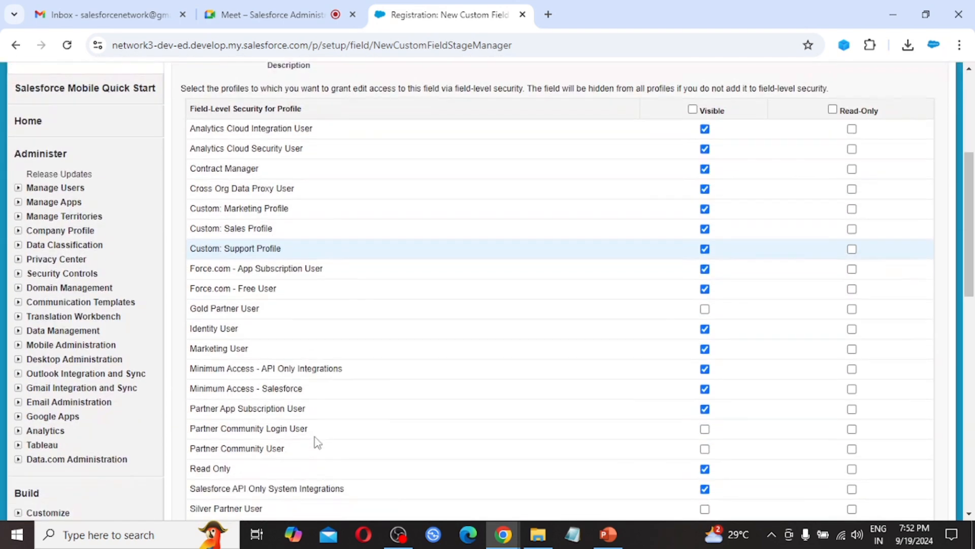
{"action": "scroll", "coordinate": [315, 441], "scroll_direction": "down", "scroll_amount": 2}
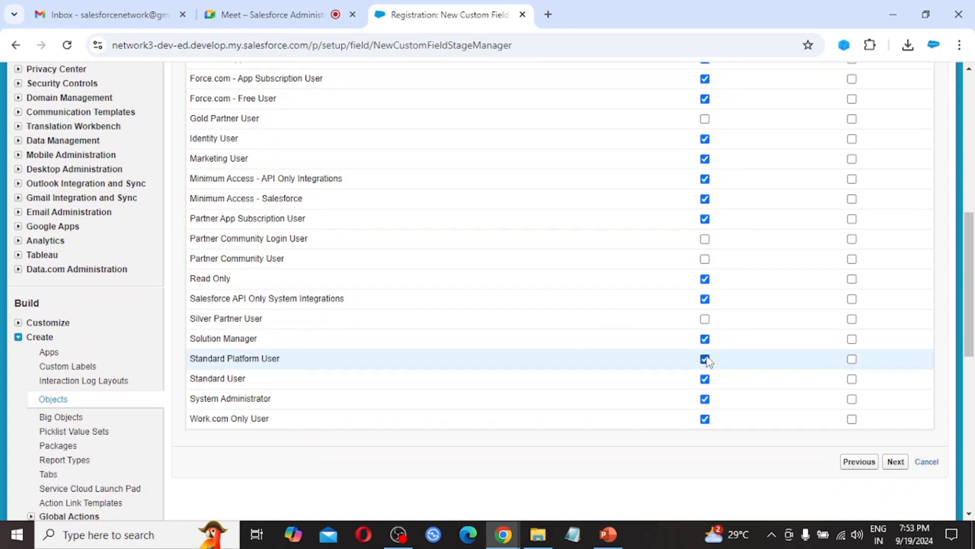
{"action": "left_click", "coordinate": [704, 378]}
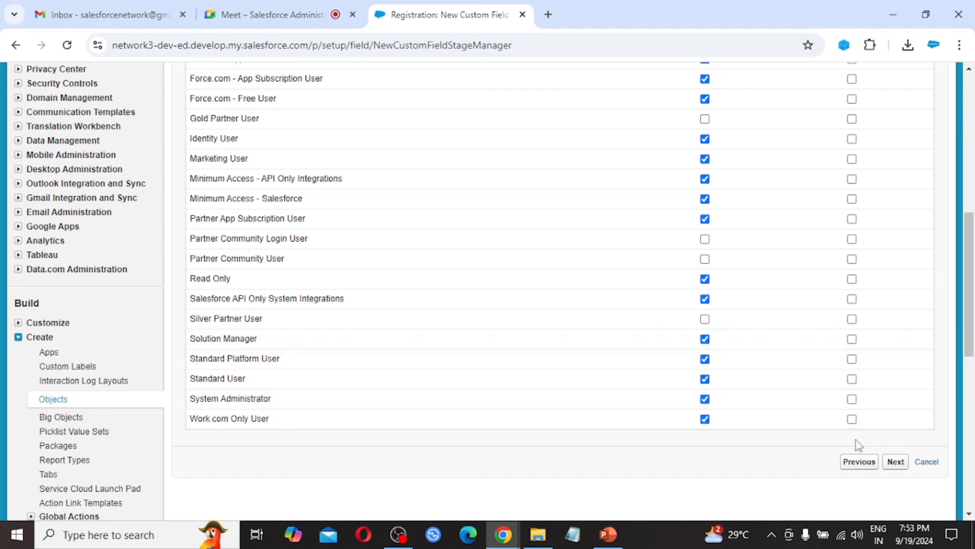
{"action": "left_click", "coordinate": [895, 462]}
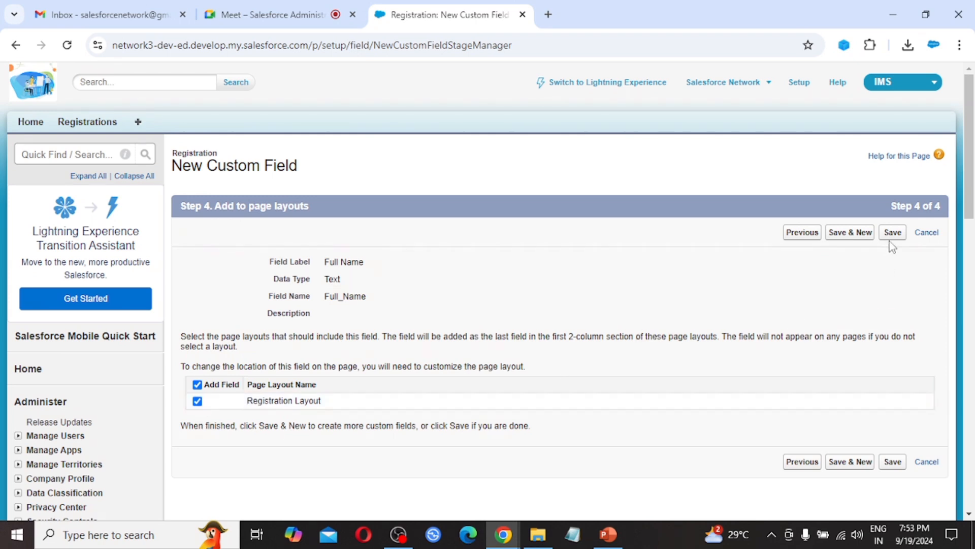
{"action": "left_click", "coordinate": [851, 237]}
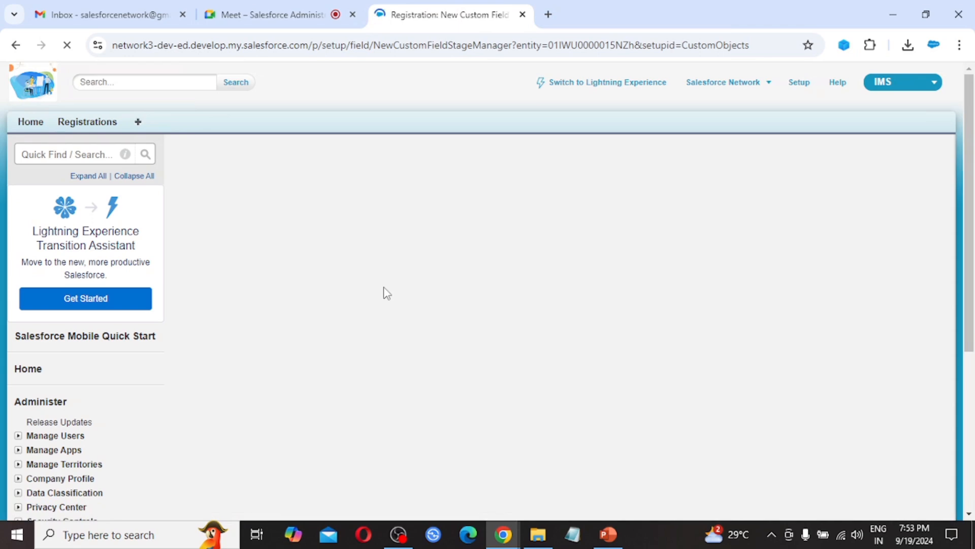
Step: Choose the Text Area data type for the second Registration field and continue to its details
{"action": "scroll", "coordinate": [409, 421], "scroll_direction": "down", "scroll_amount": 3}
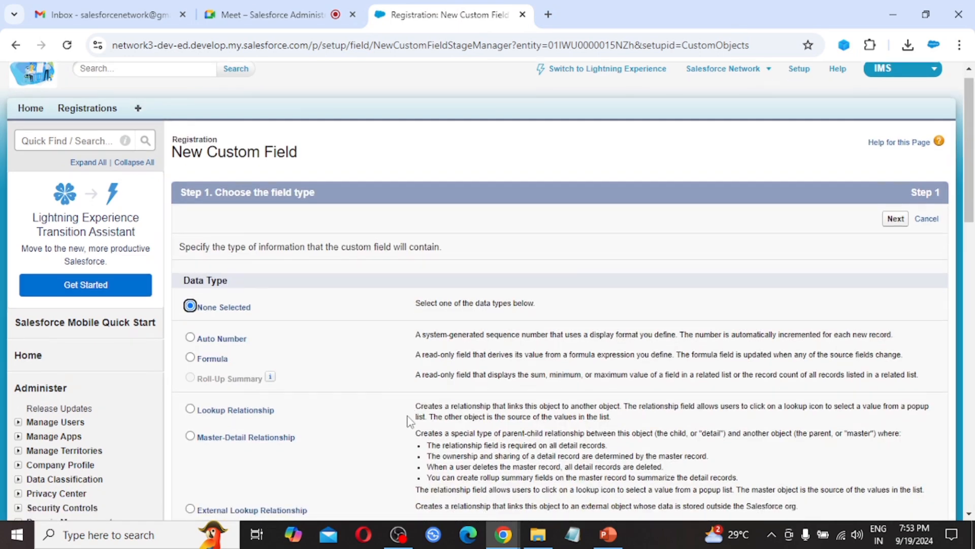
{"action": "scroll", "coordinate": [409, 420], "scroll_direction": "down", "scroll_amount": 5}
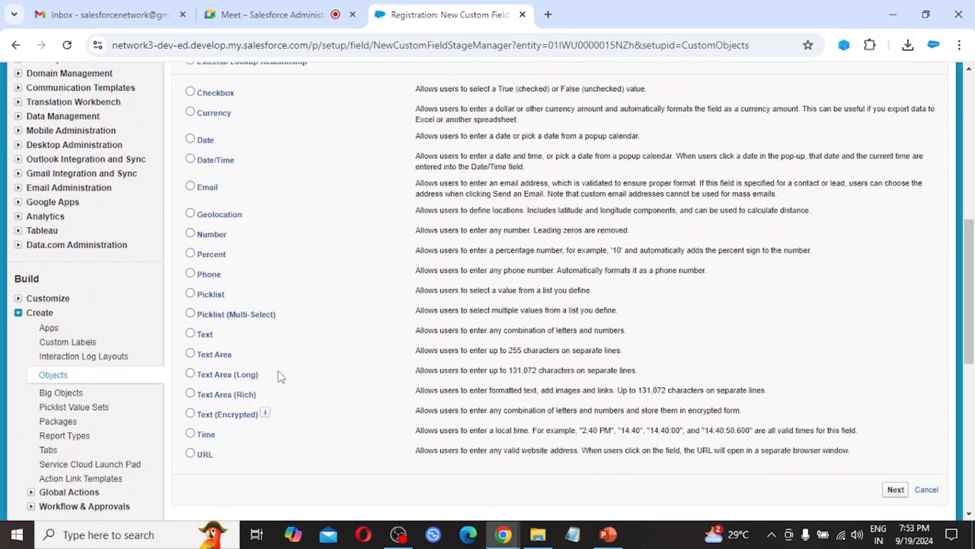
{"action": "left_click", "coordinate": [213, 356]}
{"action": "left_click", "coordinate": [895, 490]}
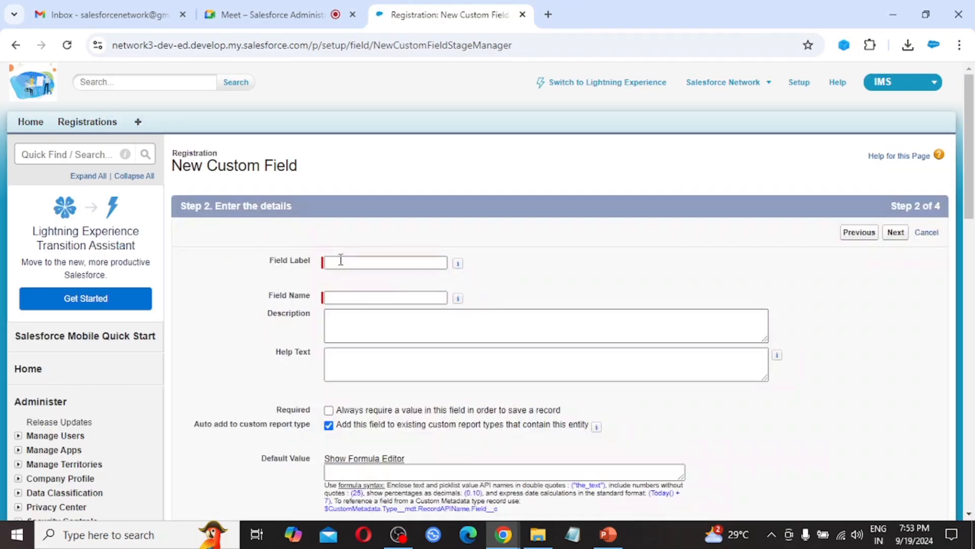
{"action": "left_click", "coordinate": [348, 263]}
{"action": "type", "text": "Addrwess"}
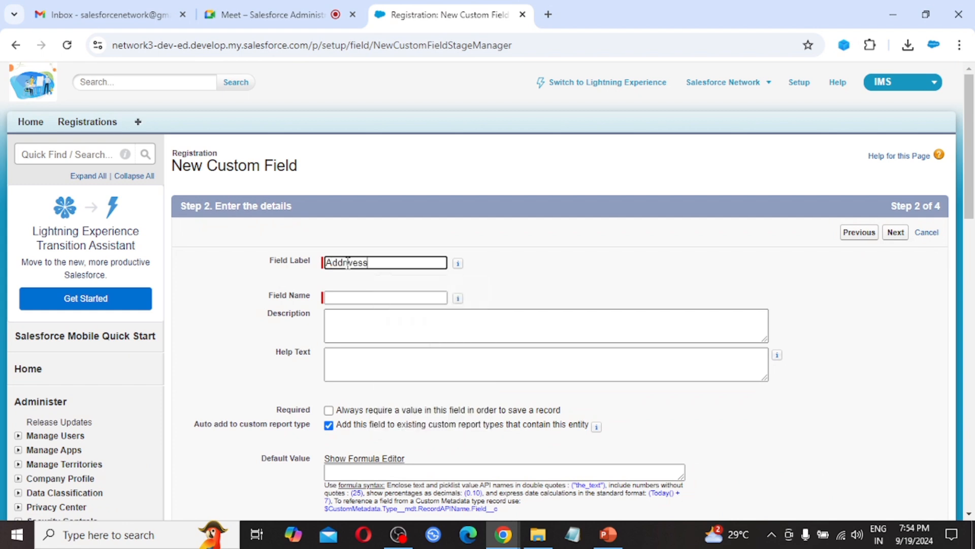
{"action": "key", "text": "Tab"}
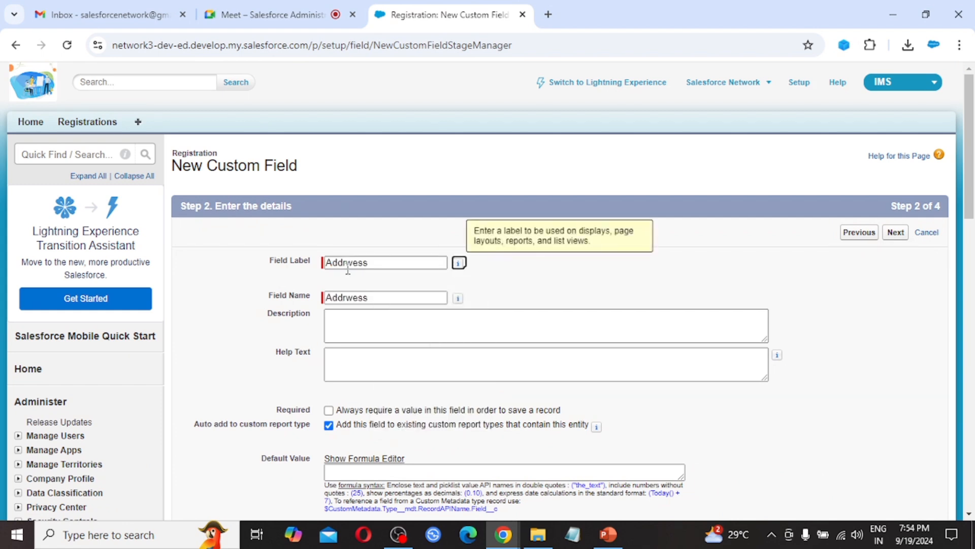
{"action": "key", "text": "Tab"}
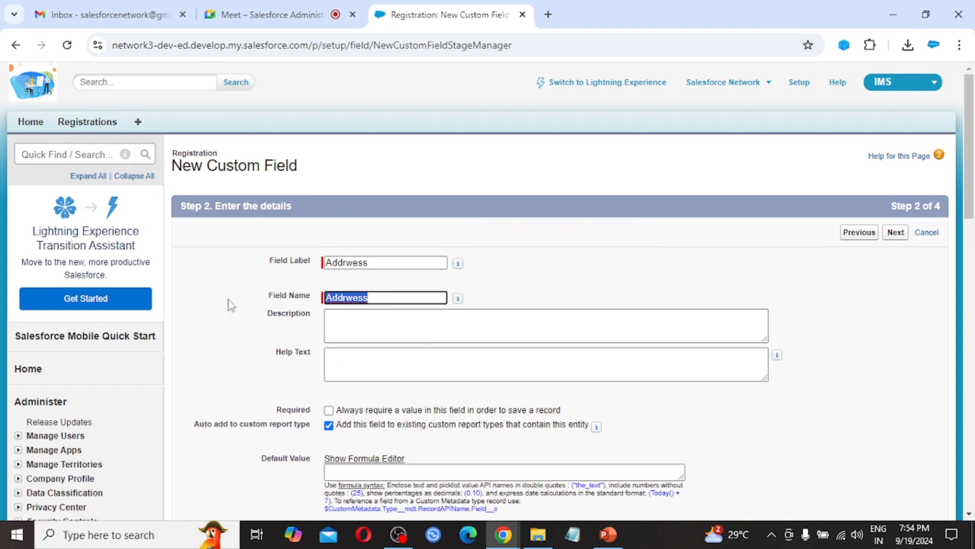
{"action": "key", "text": "BackSpace"}
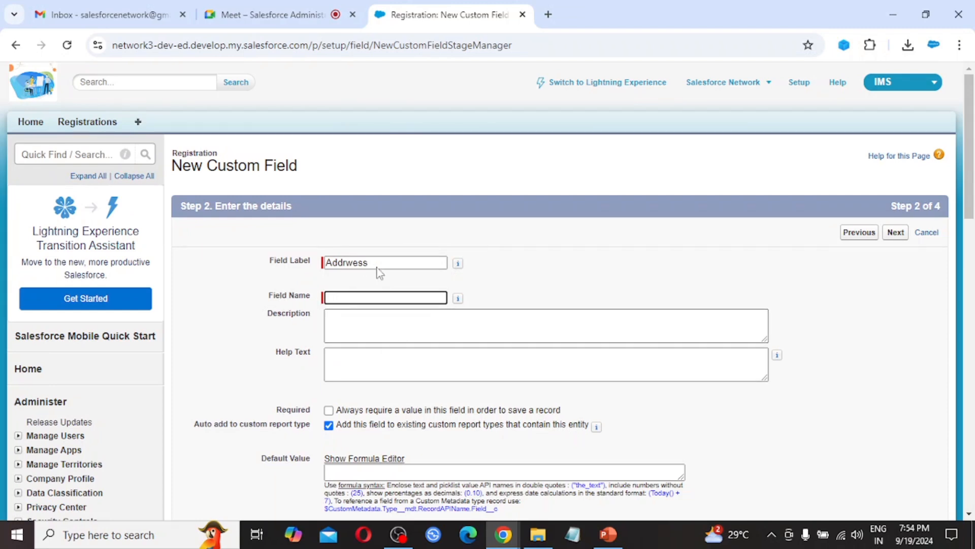
Step: Replace the misspelled field label with Address and fill the field name to match
{"action": "left_click", "coordinate": [389, 259]}
{"action": "key", "text": "BackSpace"}
{"action": "key", "text": "BackSpace"}
{"action": "key", "text": "BackSpace"}
{"action": "key", "text": "BackSpace"}
{"action": "key", "text": "BackSpace"}
{"action": "key", "text": "BackSpace"}
{"action": "key", "text": "BackSpace"}
{"action": "key", "text": "BackSpace"}
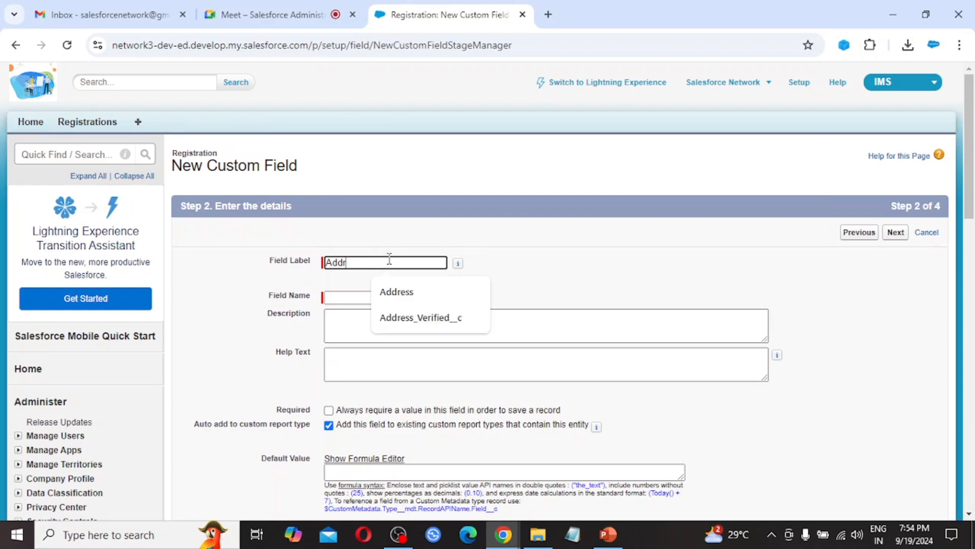
{"action": "type", "text": "Address"}
{"action": "key", "text": "Tab"}
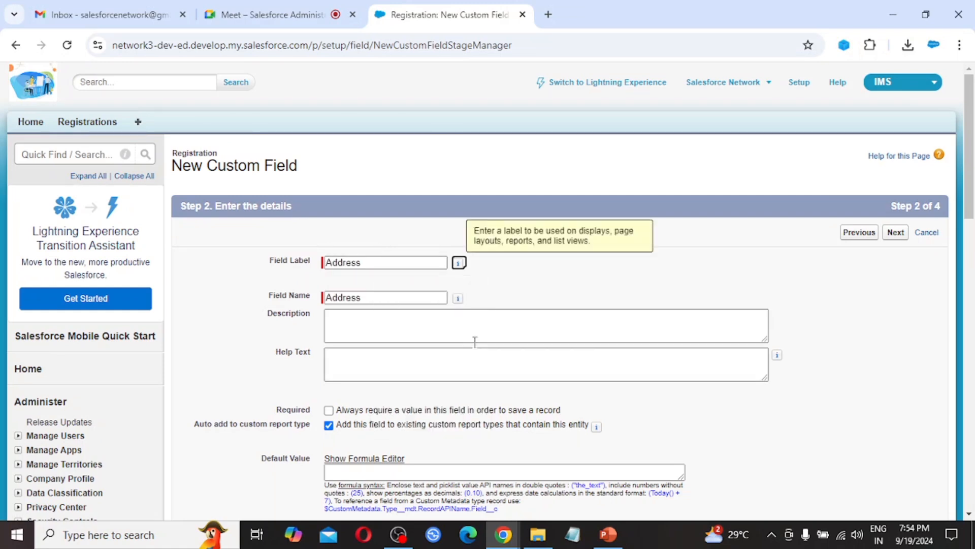
Step: Make the Address field required for saving a record and continue to field-level security
{"action": "scroll", "coordinate": [463, 383], "scroll_direction": "down", "scroll_amount": 1}
{"action": "scroll", "coordinate": [463, 381], "scroll_direction": "down", "scroll_amount": 1}
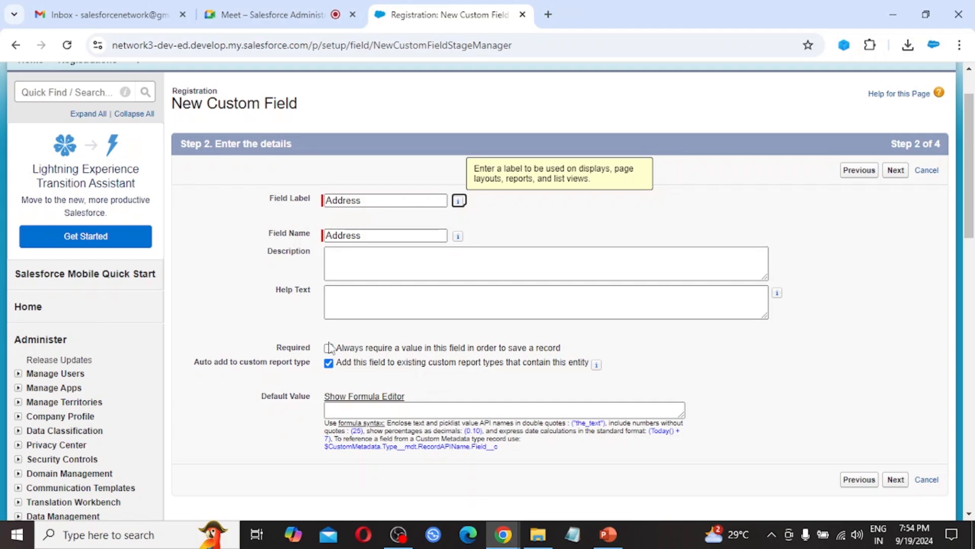
{"action": "left_click", "coordinate": [328, 348]}
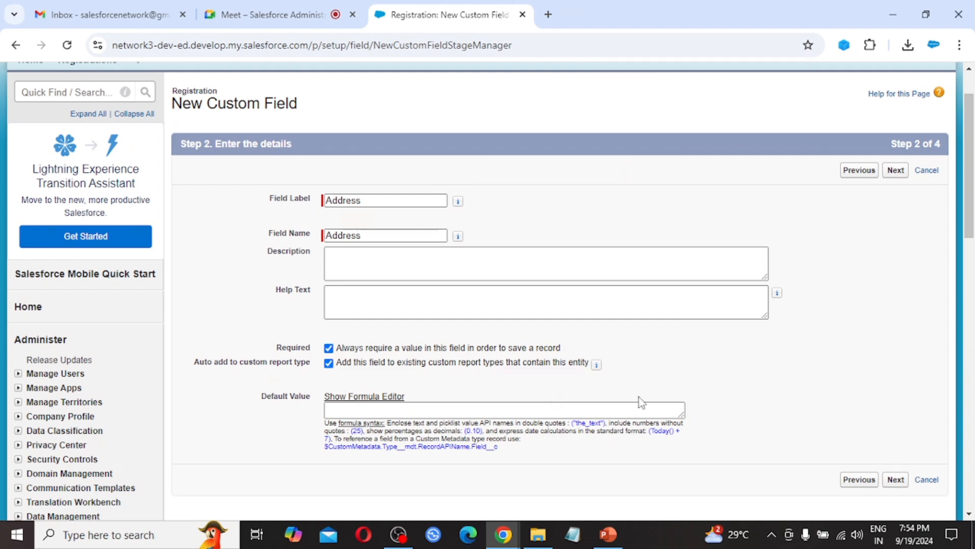
{"action": "left_click", "coordinate": [898, 481]}
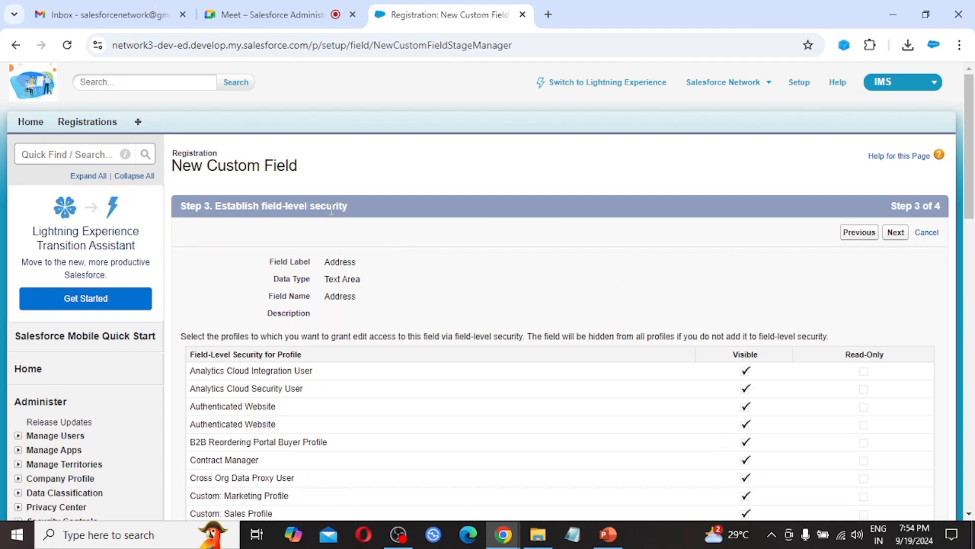
Step: Keep the default profile visibility and the Registration Layout for the Address field, and save it
{"action": "scroll", "coordinate": [593, 398], "scroll_direction": "down", "scroll_amount": 2}
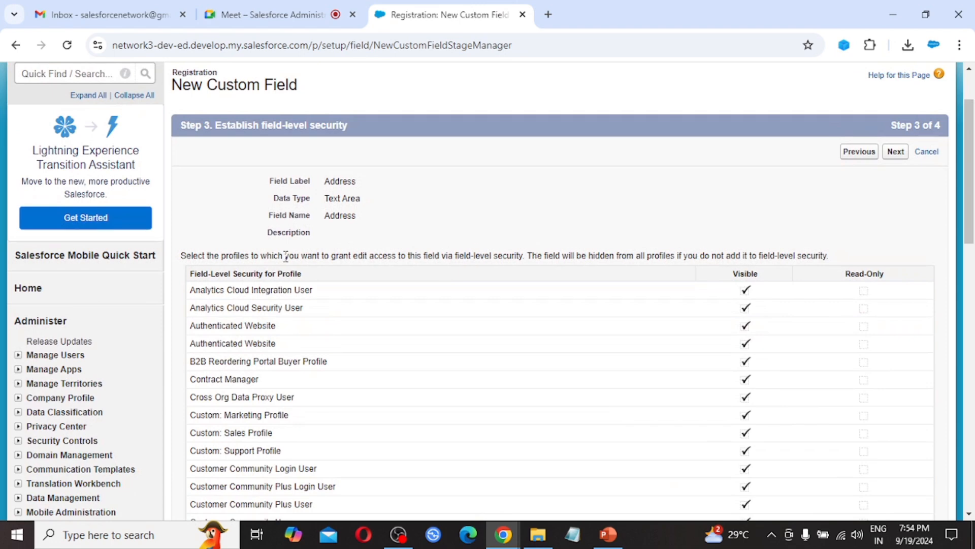
{"action": "scroll", "coordinate": [496, 433], "scroll_direction": "down", "scroll_amount": 12}
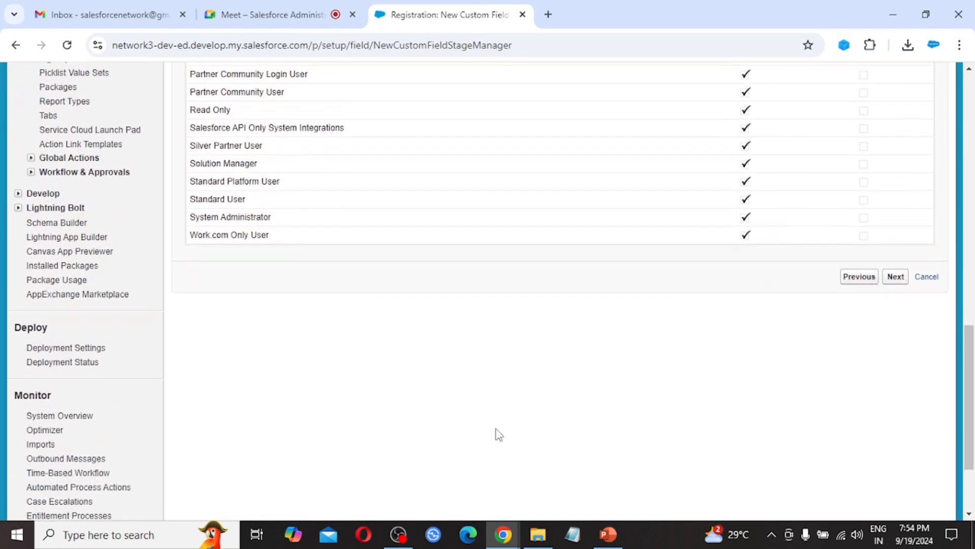
{"action": "scroll", "coordinate": [496, 433], "scroll_direction": "up", "scroll_amount": 1}
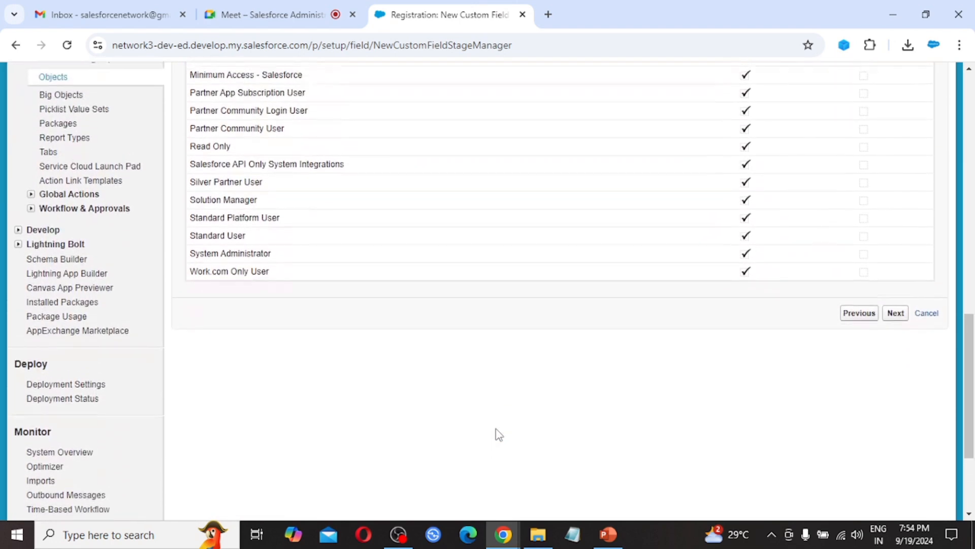
{"action": "left_click", "coordinate": [895, 317]}
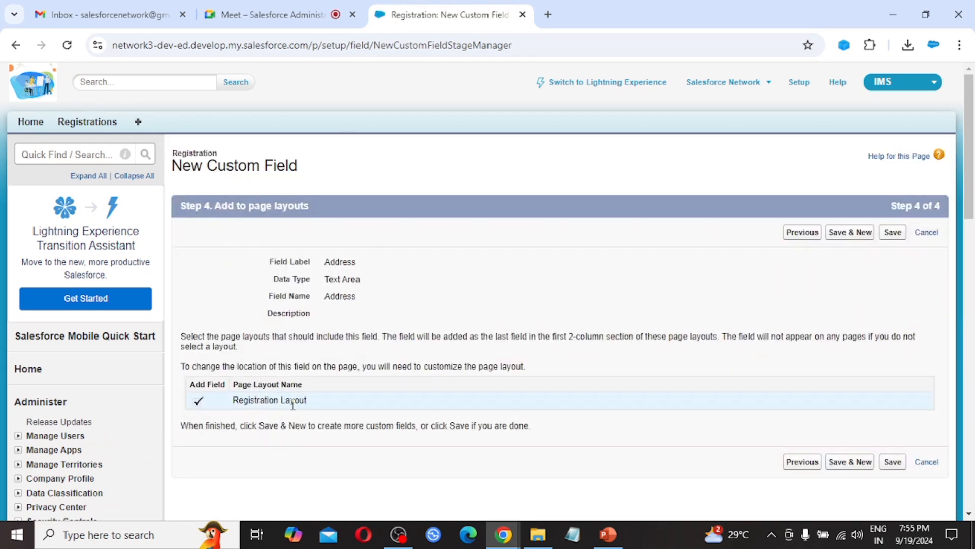
{"action": "left_click", "coordinate": [893, 234]}
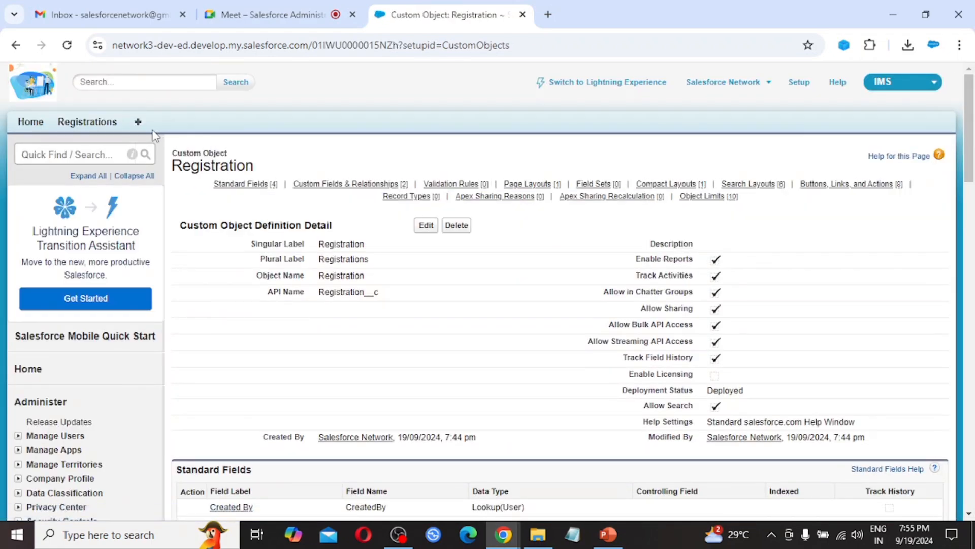
Step: Start a new Registration record and try to save it with only the registrant's full name, leaving Address empty
{"action": "left_click", "coordinate": [91, 124]}
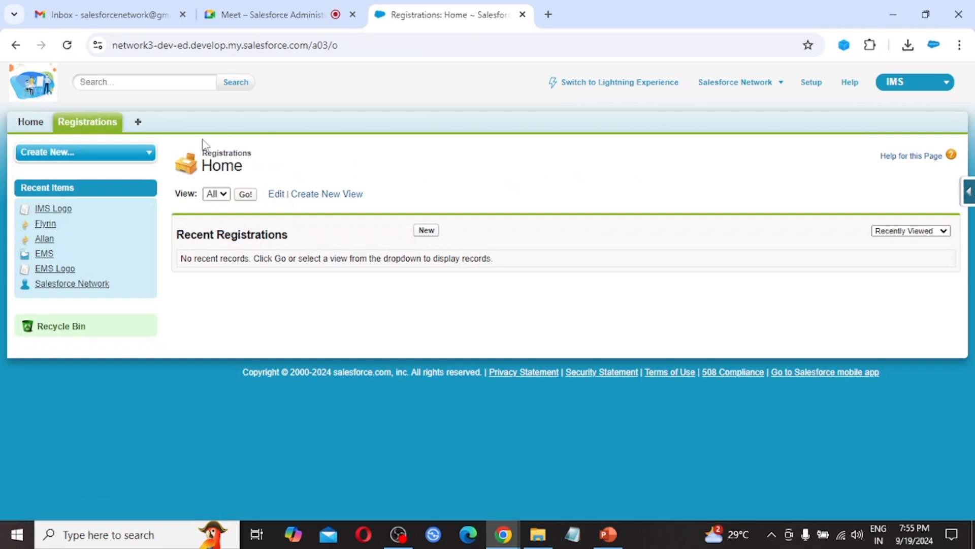
{"action": "left_click", "coordinate": [426, 231]}
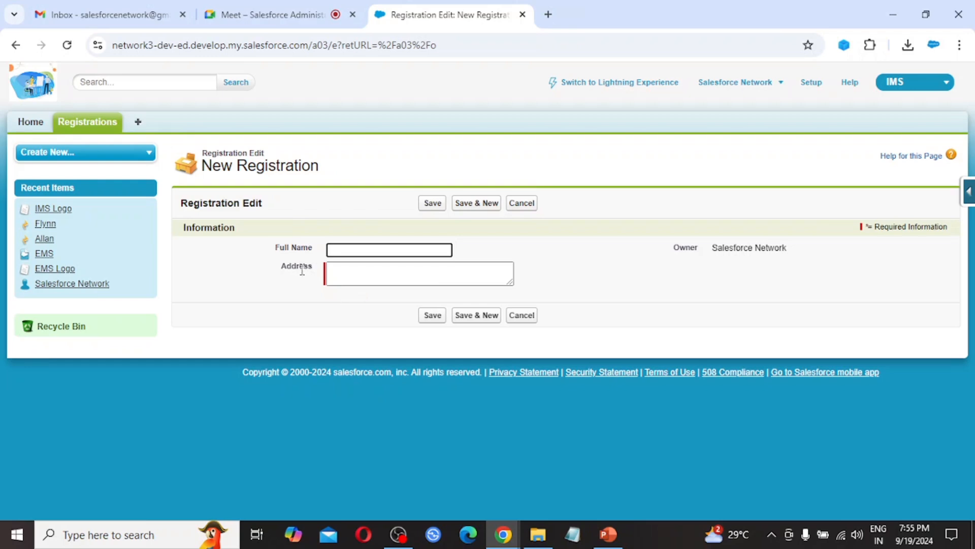
{"action": "left_click", "coordinate": [350, 278]}
{"action": "left_click", "coordinate": [350, 250]}
{"action": "type", "text": "Rohit"}
{"action": "left_click", "coordinate": [433, 315]}
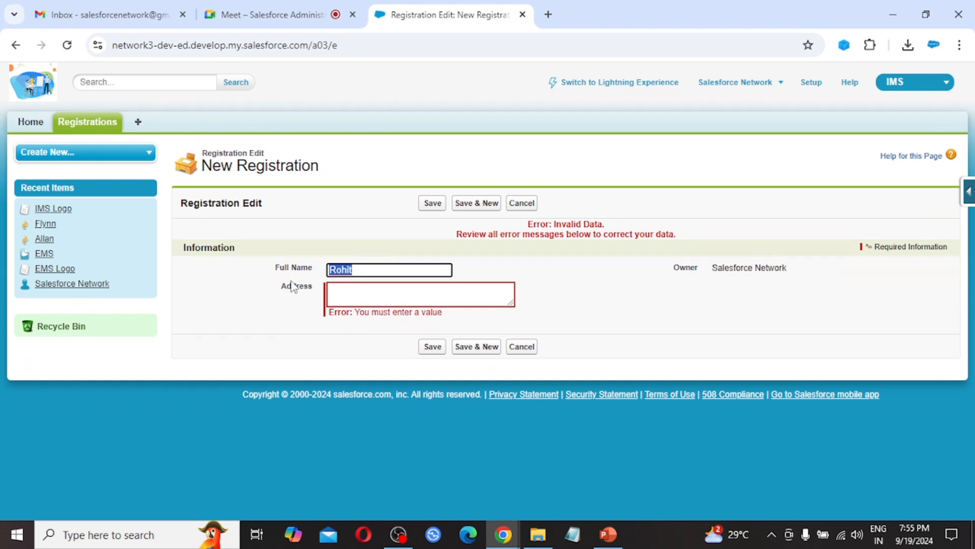
Step: Enter the registrant's city in the required Address field and save the registration record
{"action": "left_click", "coordinate": [363, 301]}
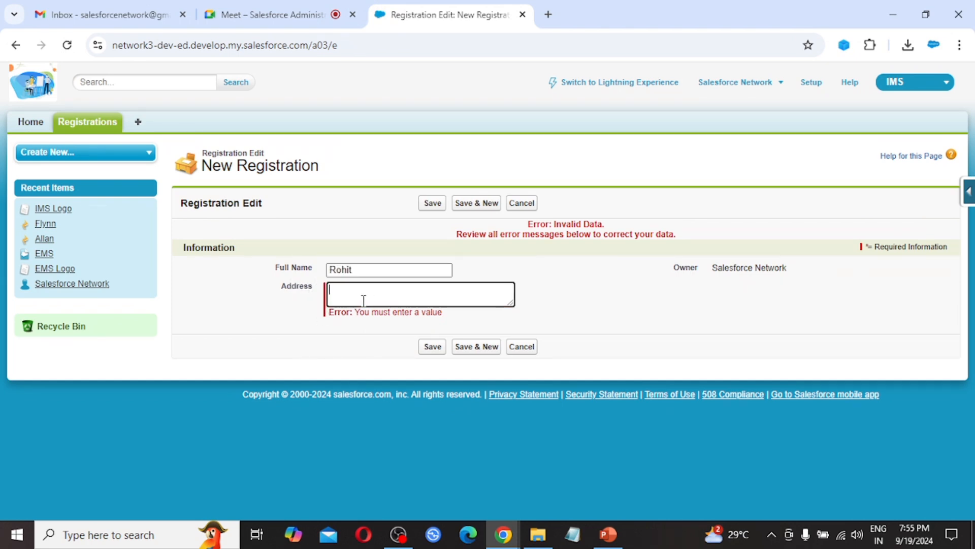
{"action": "type", "text": "New Delhi"}
{"action": "left_click", "coordinate": [433, 348]}
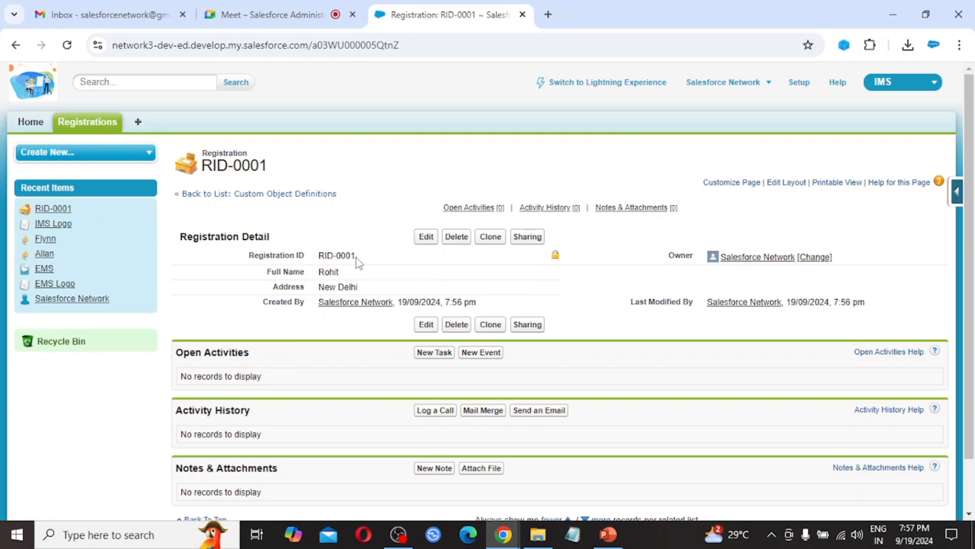
Step: Create a second Registration record with another registrant's full name and city as the address, and save it
{"action": "left_click", "coordinate": [74, 120]}
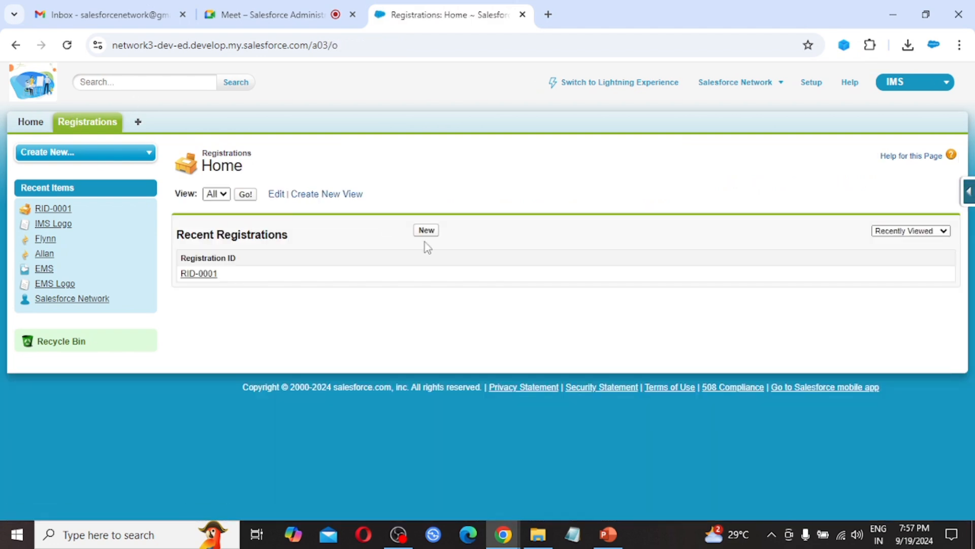
{"action": "left_click", "coordinate": [427, 237]}
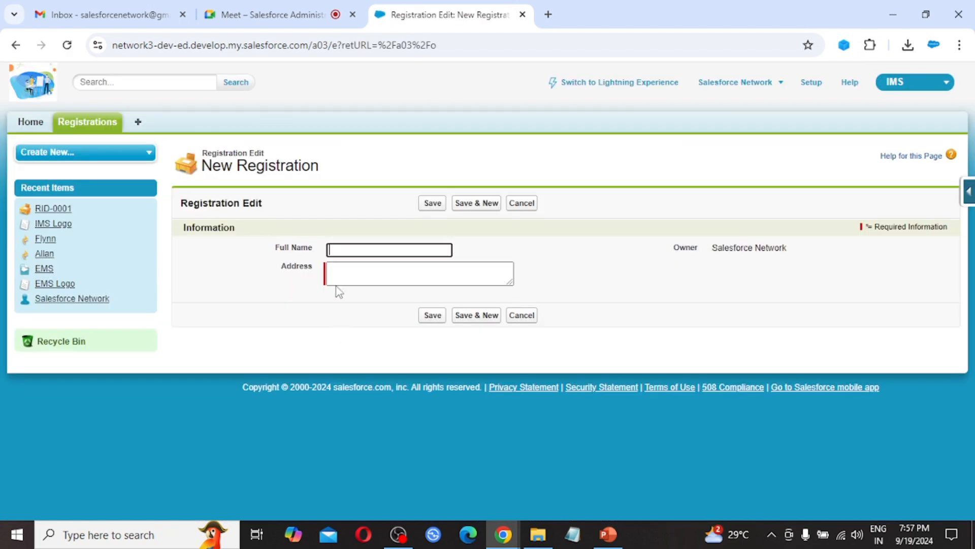
{"action": "type", "text": "Neha"}
{"action": "key", "text": "Tab"}
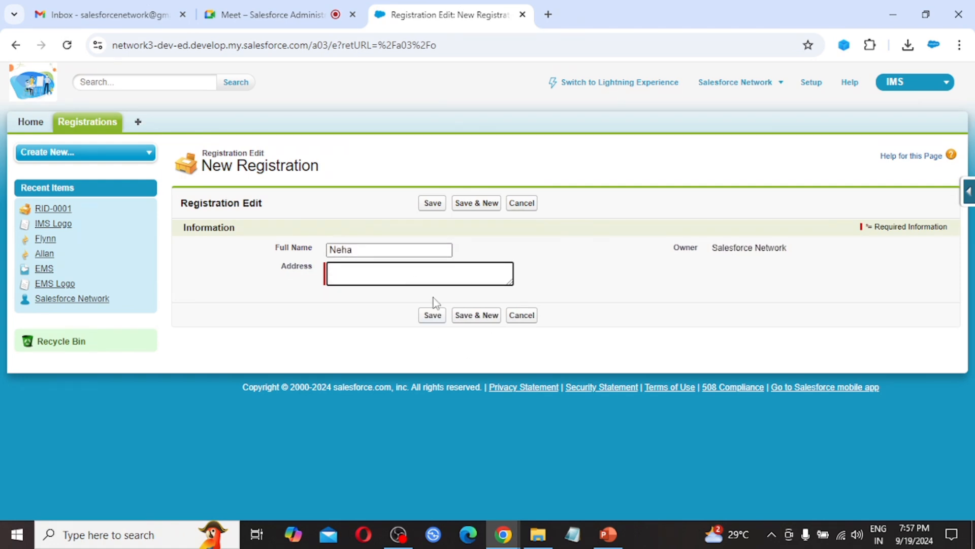
{"action": "type", "text": "Noida"}
{"action": "left_click", "coordinate": [432, 315]}
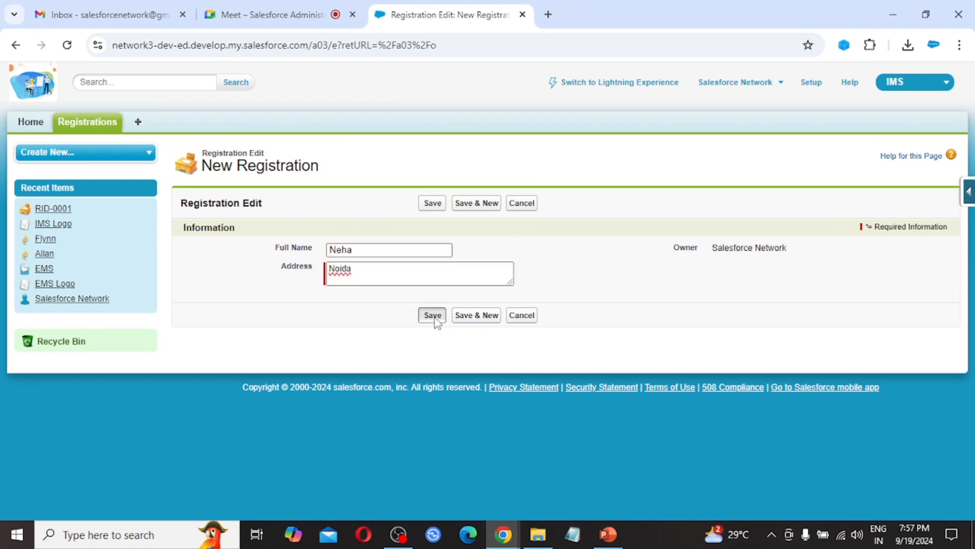